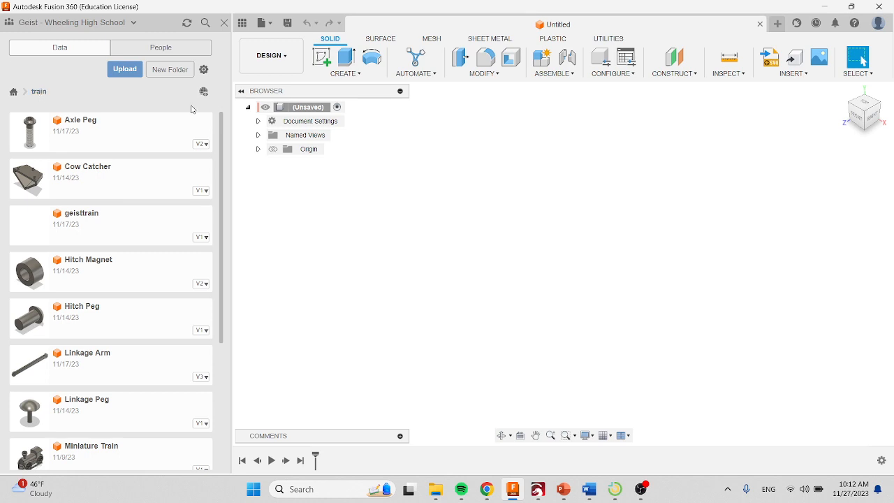
Save the untitled design as Geistnewtrain in the train folder.
click(287, 23)
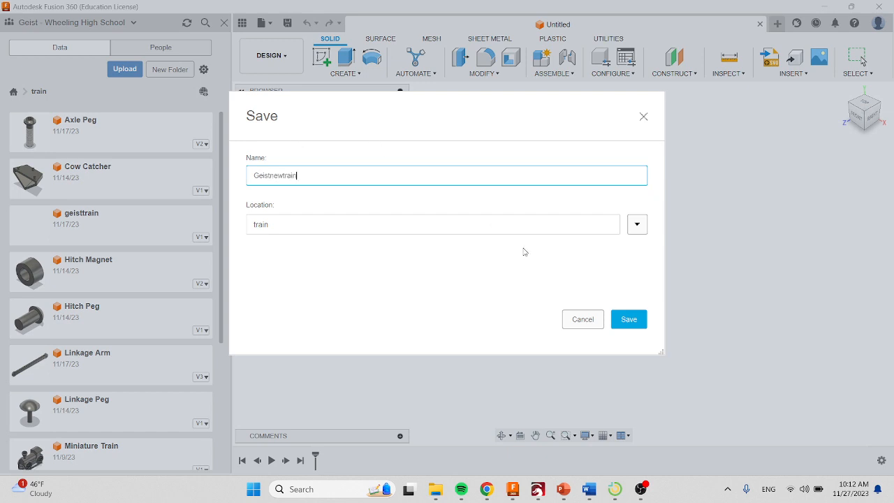
click(632, 319)
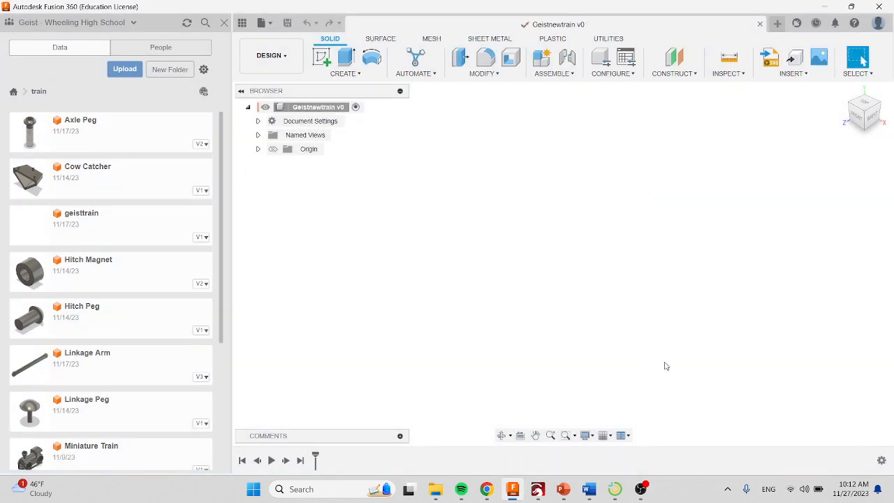
Insert the TRain Body part from the train folder at its default position and ground it.
scroll(102, 286, down, 5)
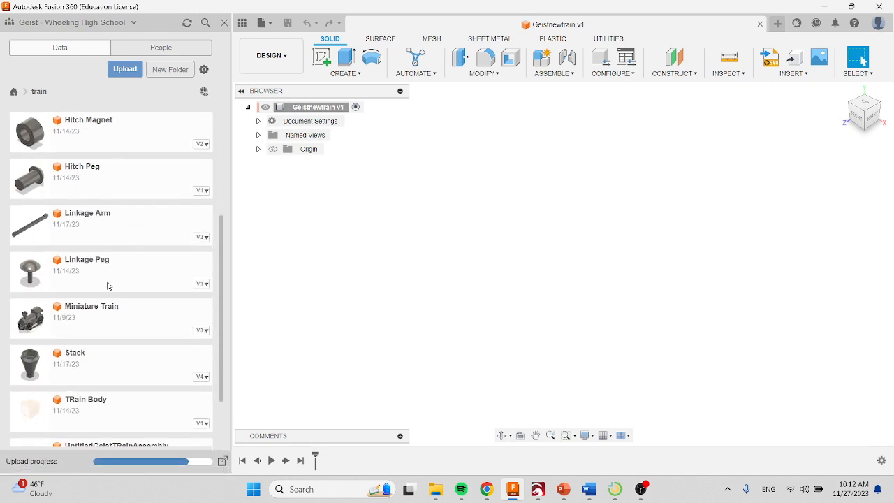
scroll(120, 295, down, 2)
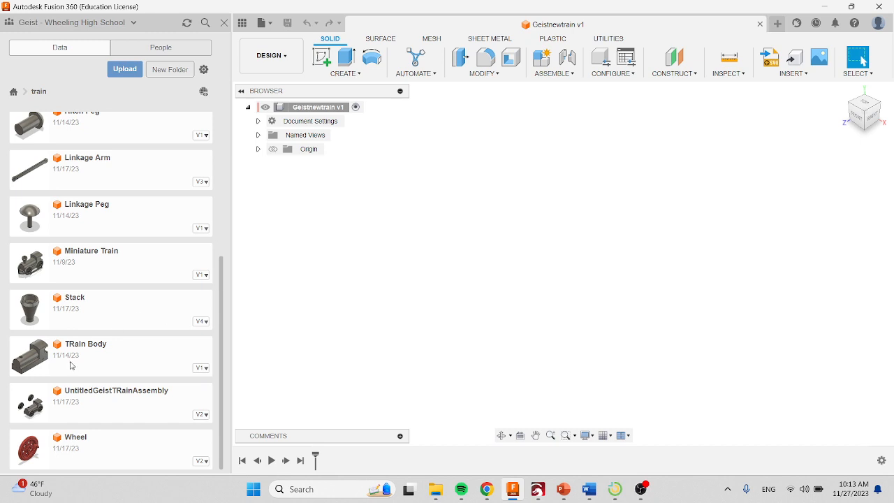
drag(70, 363, 566, 250)
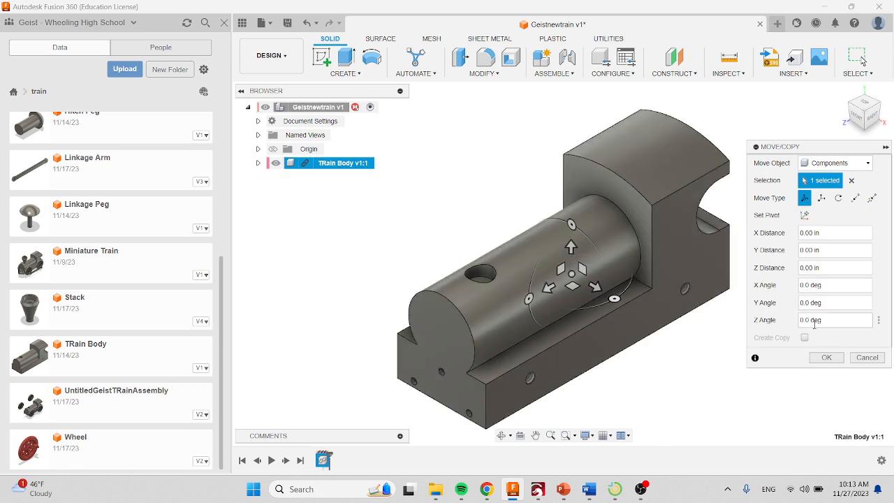
click(826, 357)
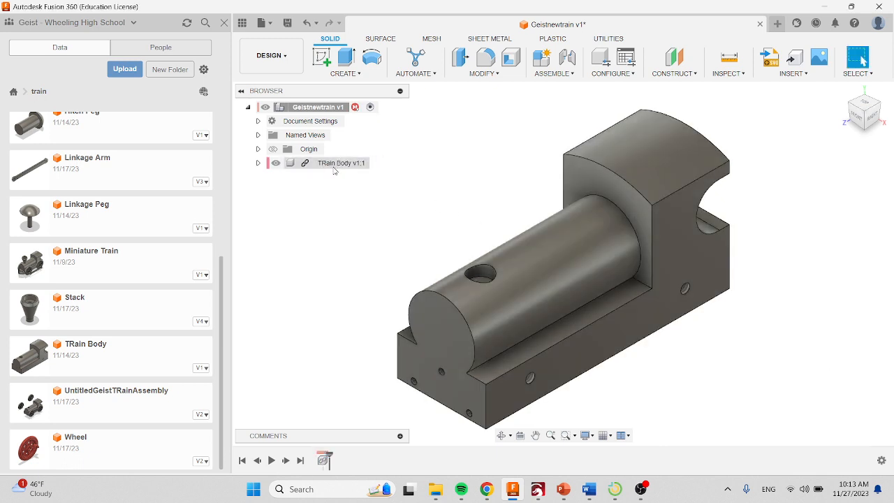
right_click(337, 166)
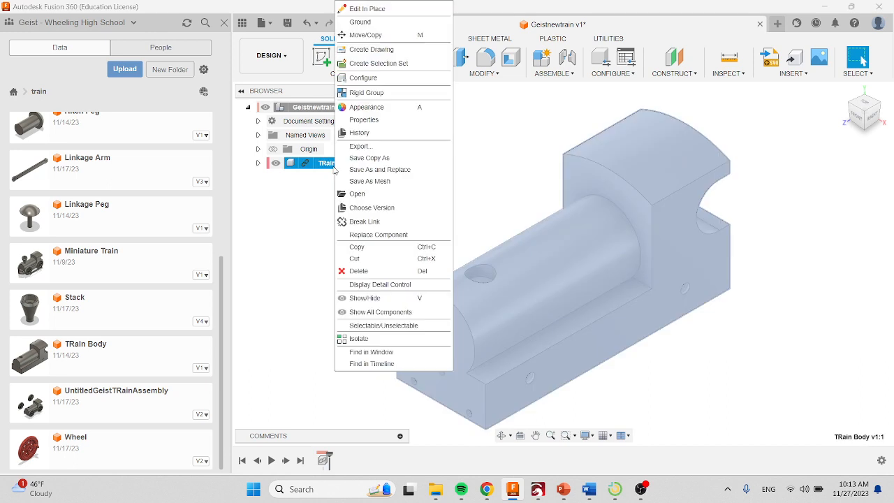
click(395, 28)
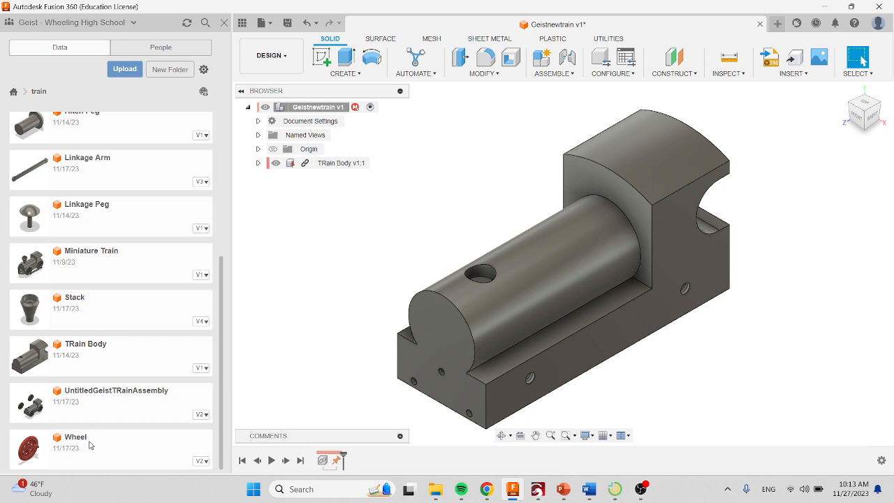
Insert two Wheel parts, keeping the first at its default position and moving the second by about -4.74, 2.25, 2.50 in (X, Y, Z).
drag(89, 445, 398, 259)
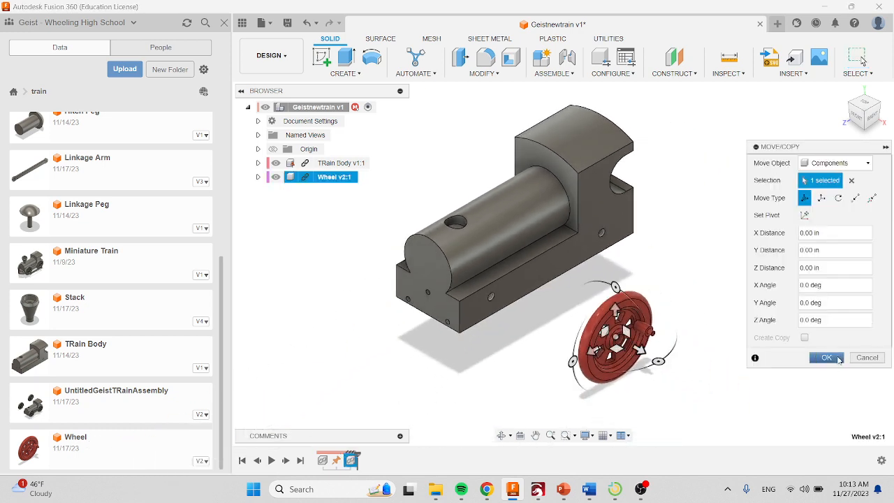
click(828, 359)
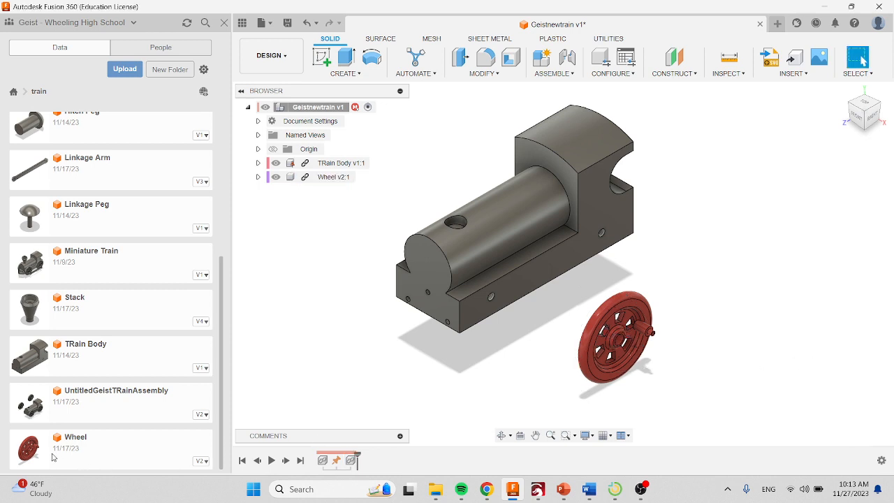
drag(52, 457, 501, 278)
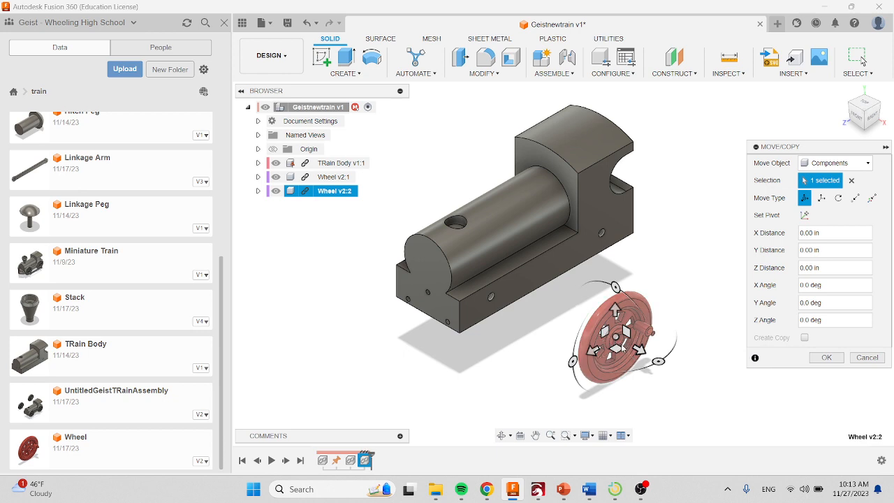
drag(618, 339, 387, 213)
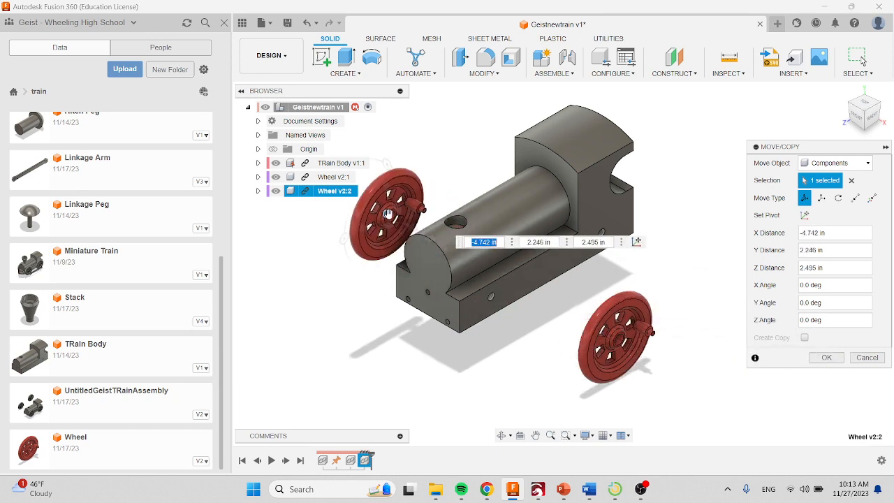
click(823, 357)
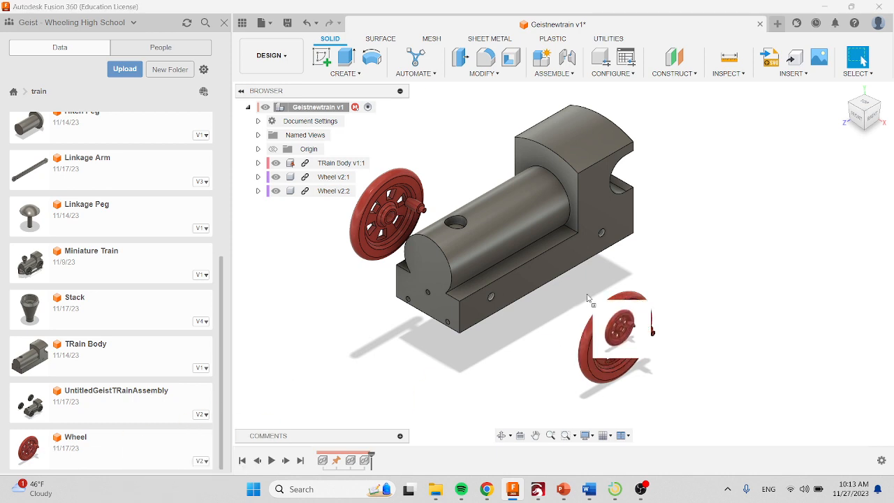
Insert a third Wheel and move it by about 1.03 in X, 1.03 in Y and -2.06 in Z.
scroll(616, 270, down, 2)
key(ctrl+v)
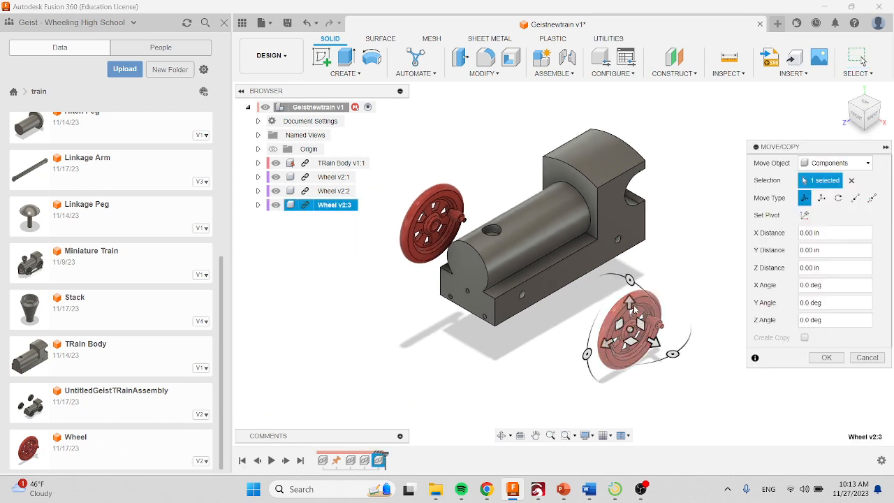
drag(631, 330, 714, 280)
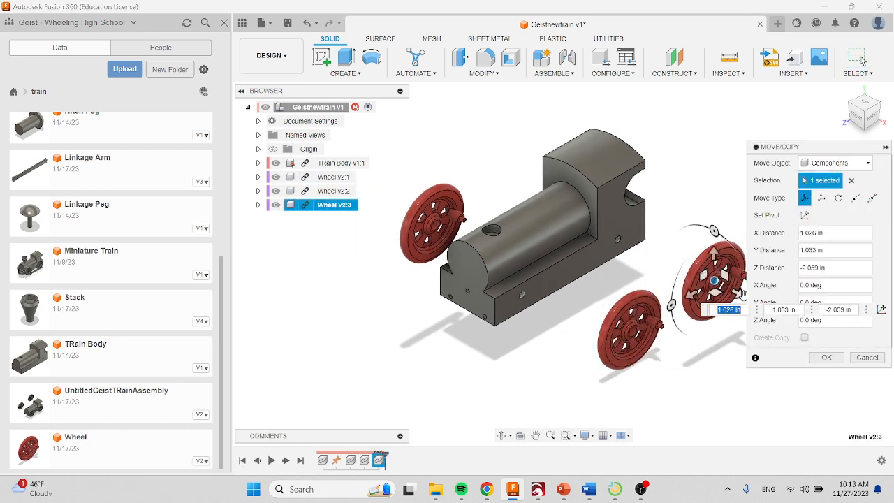
click(825, 357)
Insert a fourth Wheel and place it on the far side of the train body, near the cab.
drag(62, 462, 572, 251)
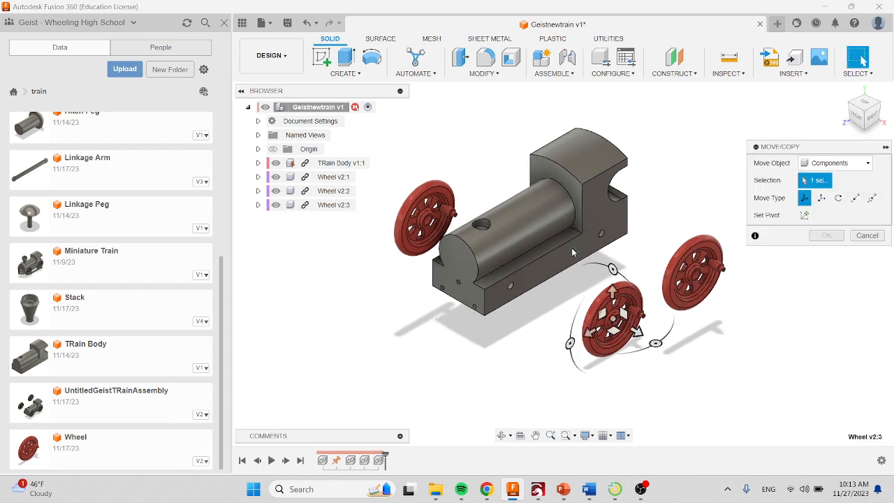
drag(614, 321, 498, 137)
click(826, 357)
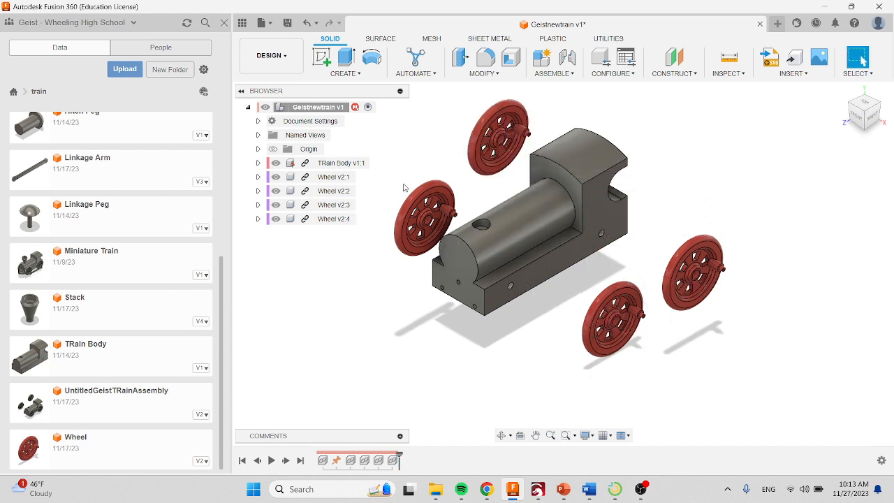
Hide the project files and set up a new joint with Revolute motion.
click(224, 24)
scroll(430, 236, up, 3)
middle_drag(429, 236, 493, 295)
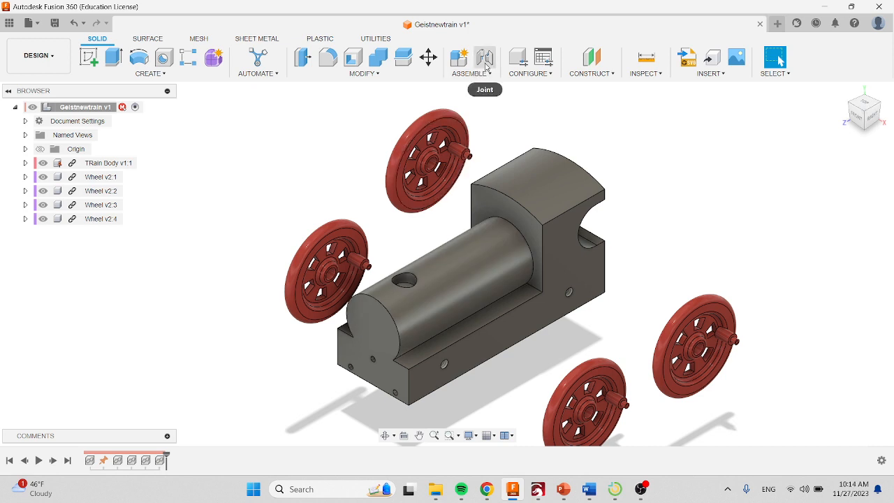
click(486, 62)
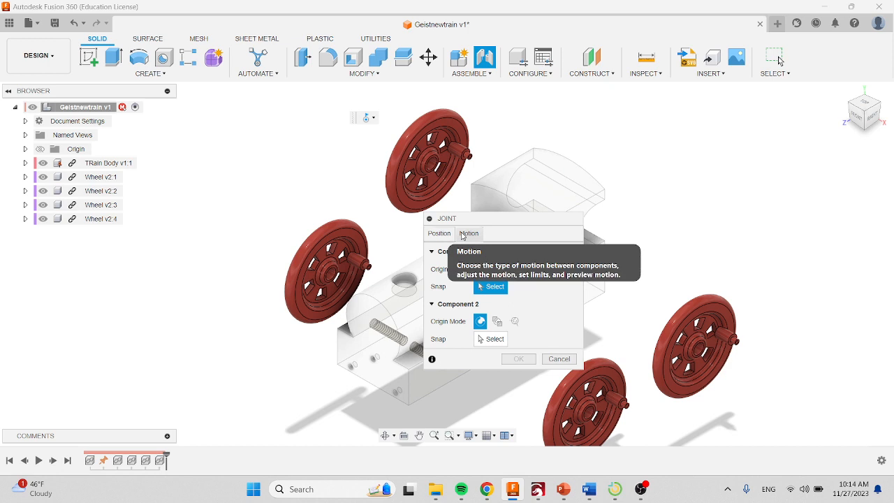
click(463, 234)
click(485, 252)
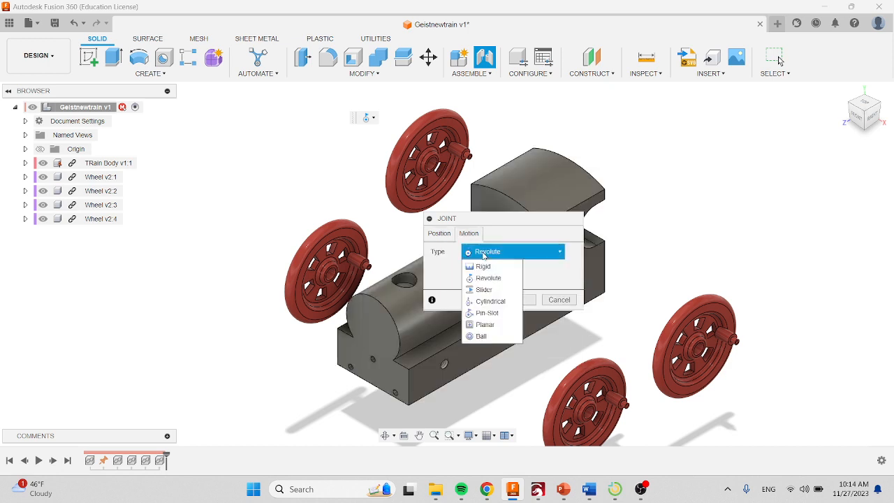
click(483, 266)
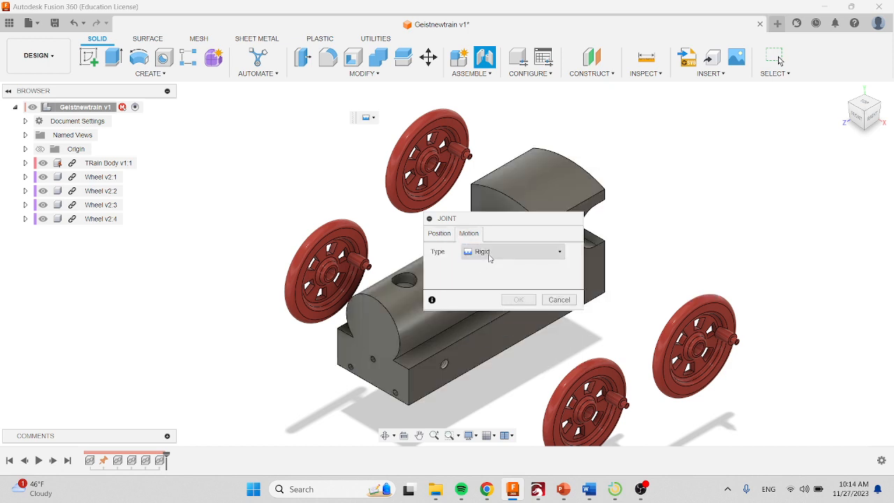
click(489, 252)
click(487, 278)
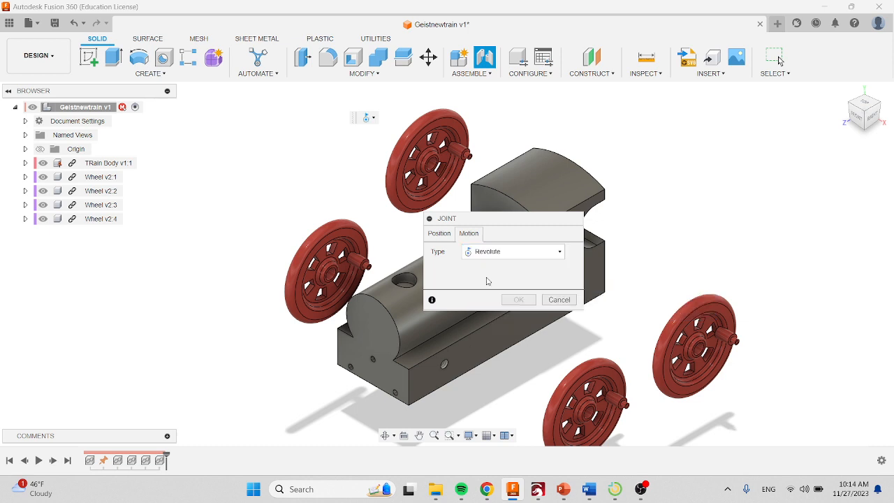
click(441, 235)
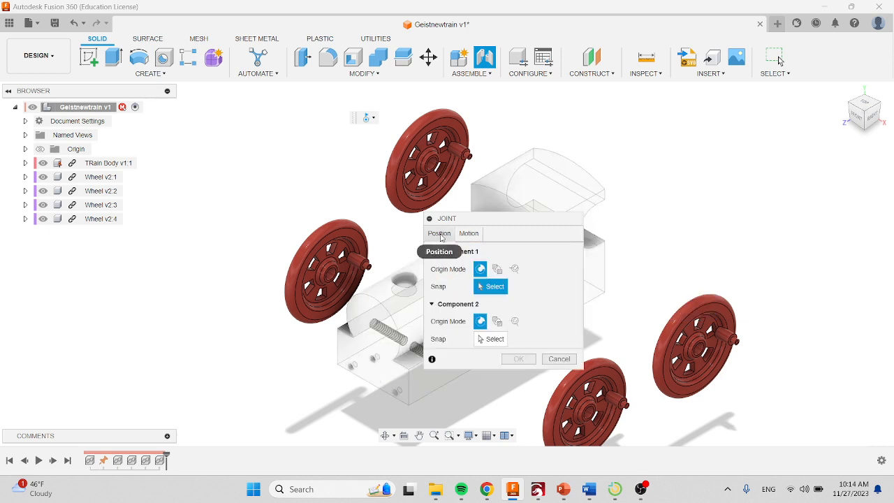
drag(474, 224, 724, 96)
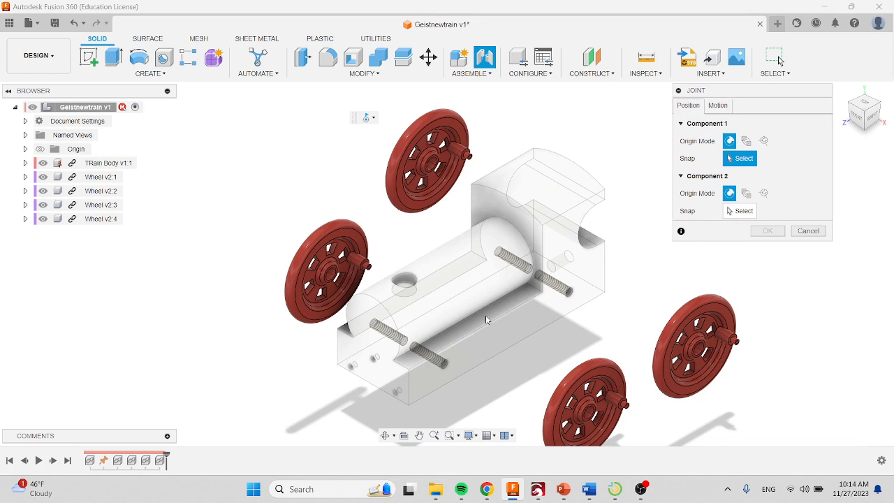
Snap the back center of one wheel's hub hole to the front axle hole on the train body's near side.
shift+middle_drag(474, 349, 572, 334)
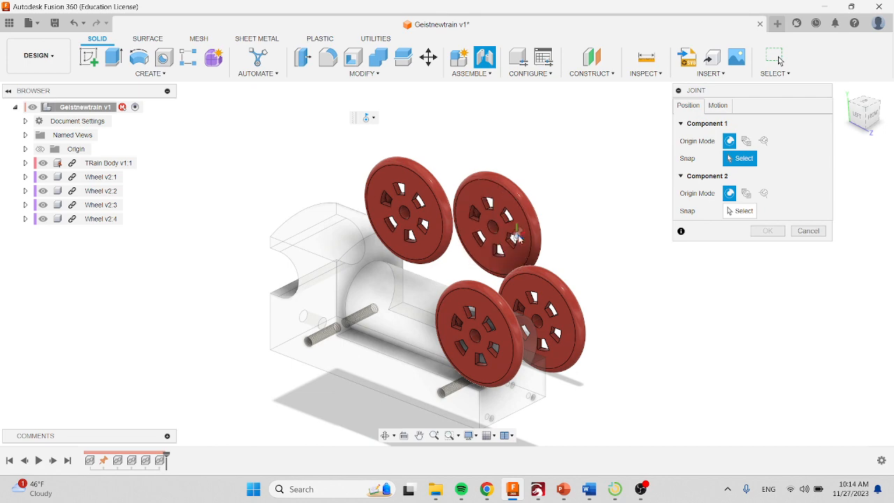
scroll(515, 236, up, 5)
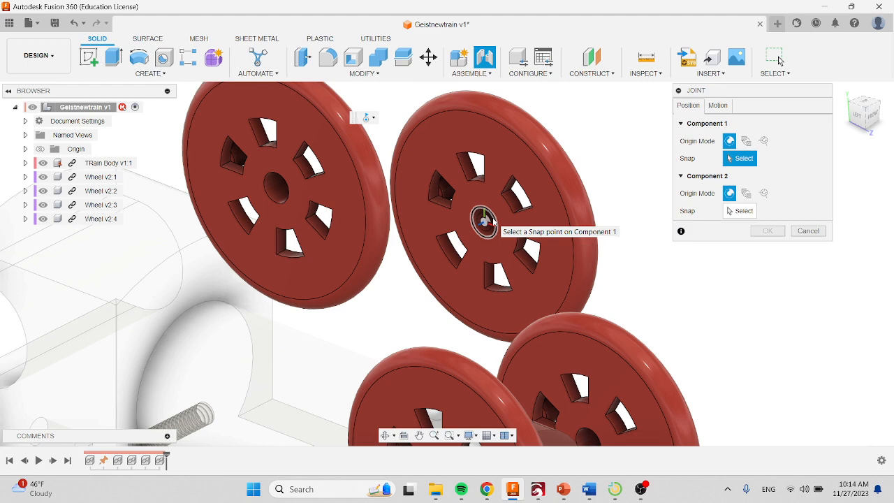
click(491, 222)
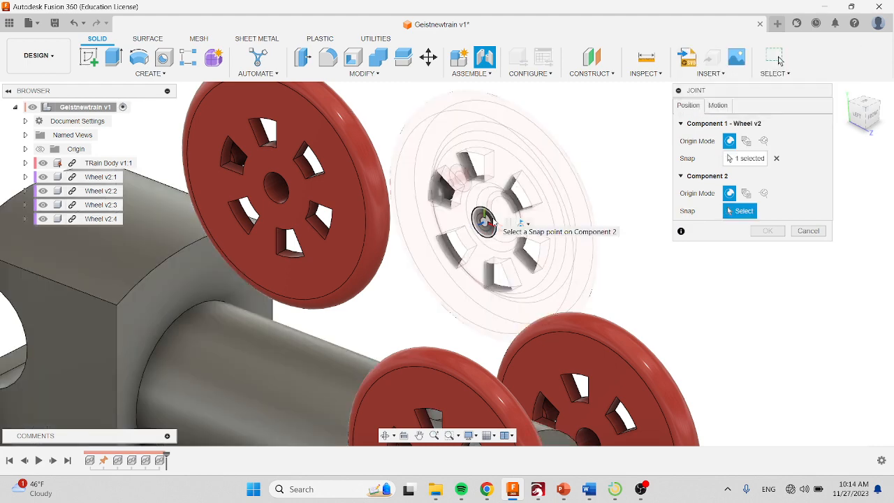
scroll(491, 224, down, 6)
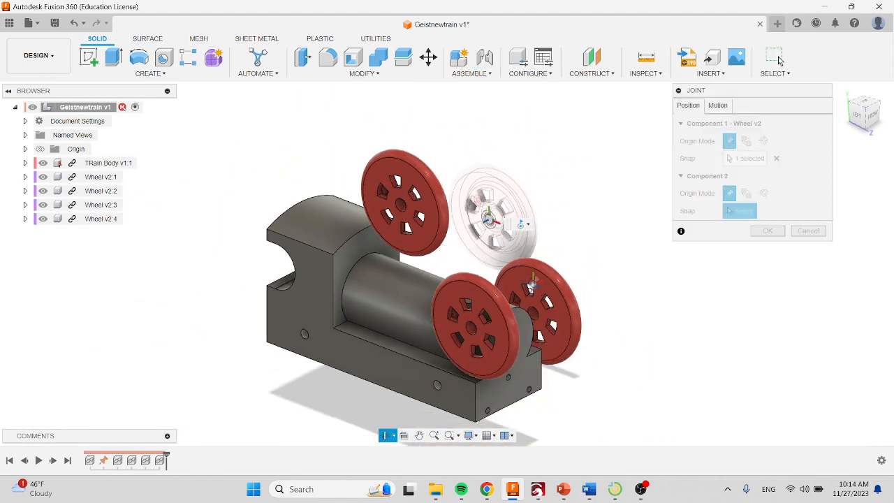
shift+middle_drag(507, 245, 428, 274)
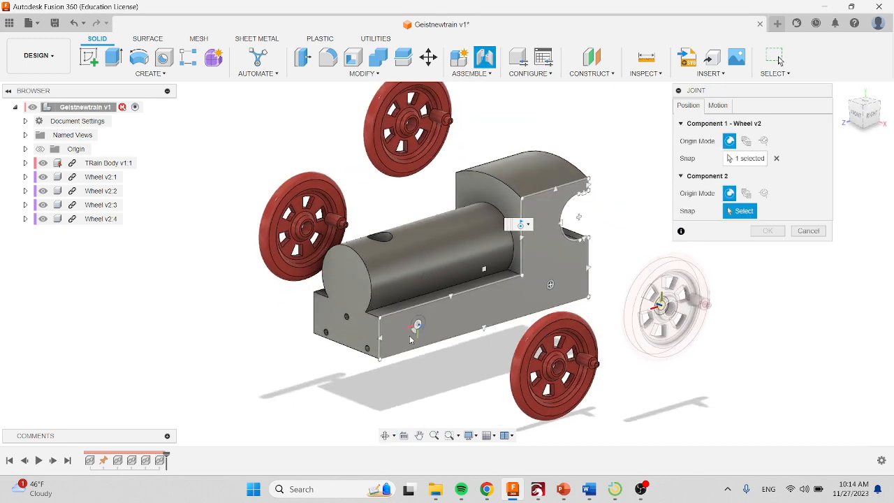
scroll(413, 359, up, 5)
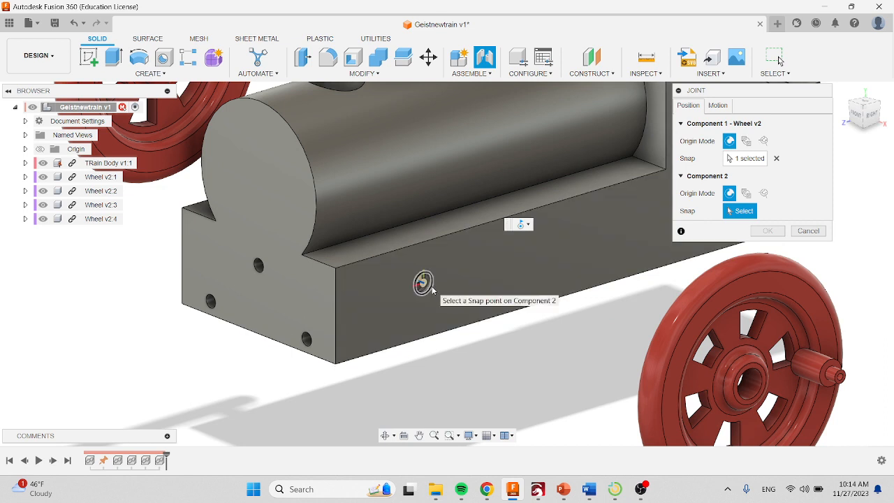
click(432, 289)
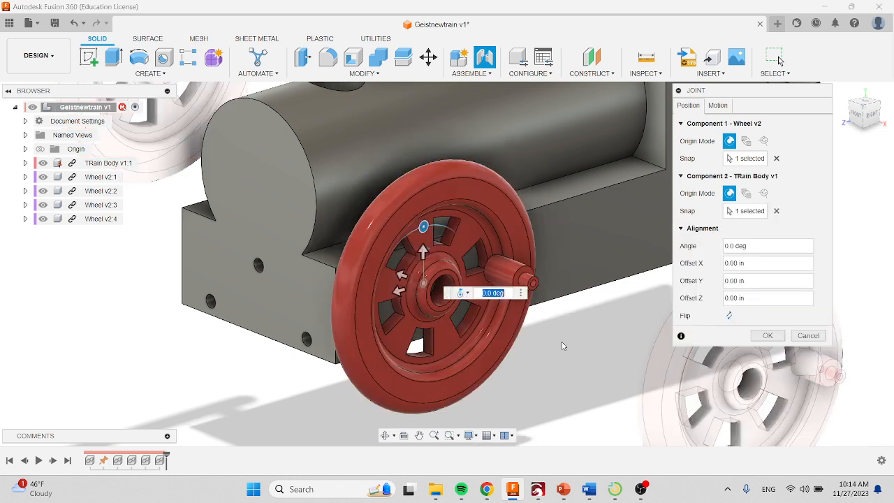
Finish the revolute joint with the wheel's crank pin facing outward, and rotate the wheel to test its motion.
click(728, 318)
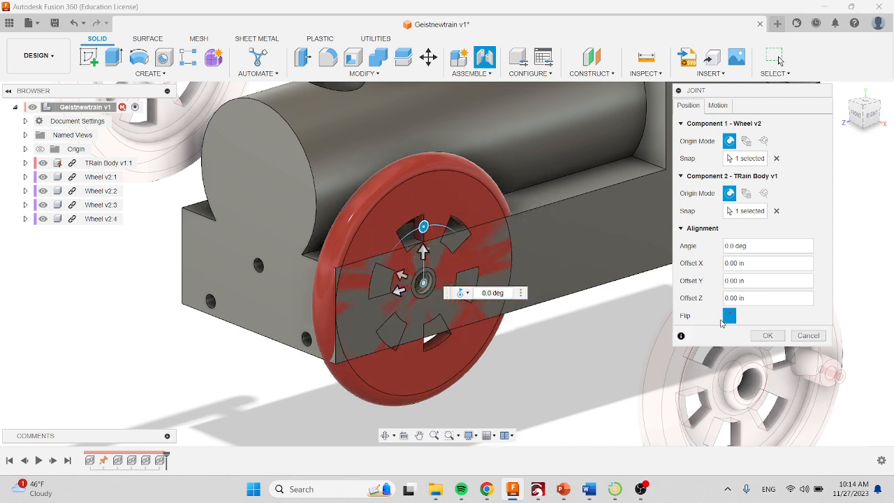
click(730, 318)
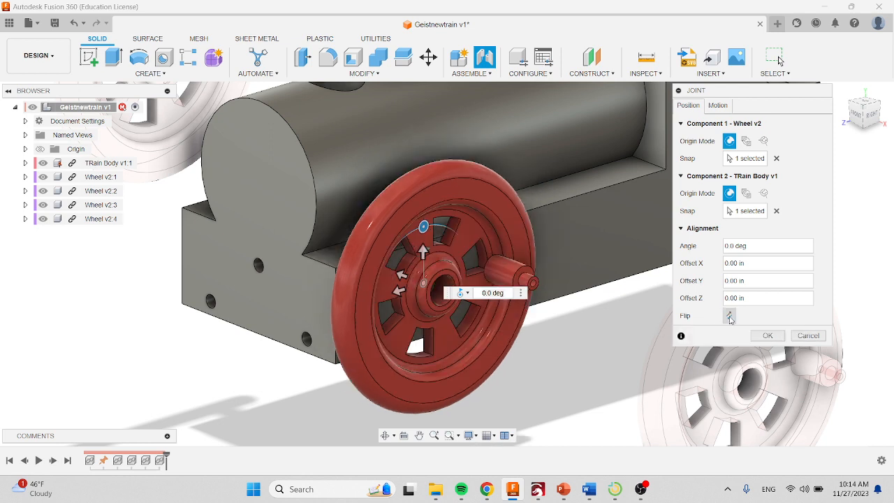
click(766, 337)
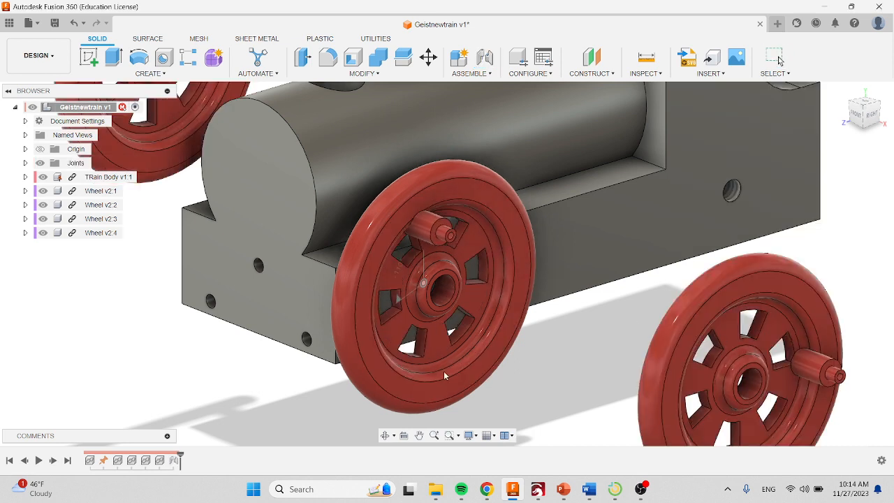
drag(444, 376, 420, 263)
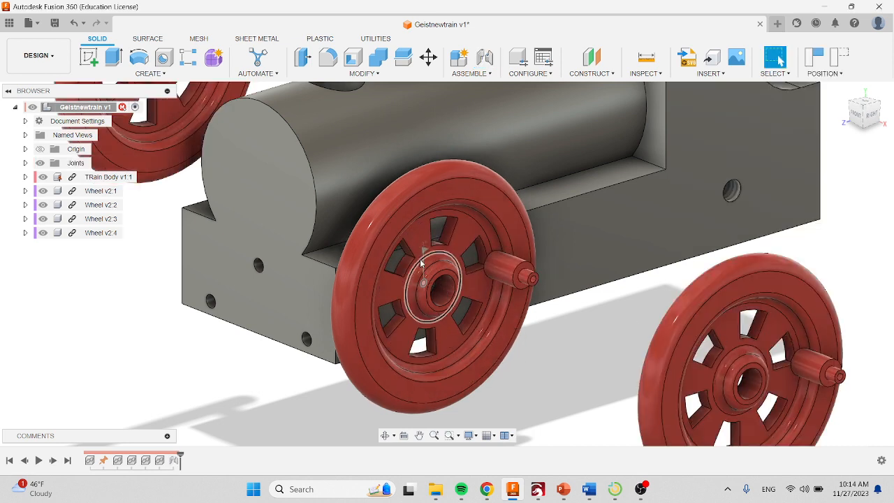
Attach the second wheel with a revolute joint, snapping its hub hole's back center to the rear axle hole on the same side as the first wheel.
scroll(538, 389, down, 5)
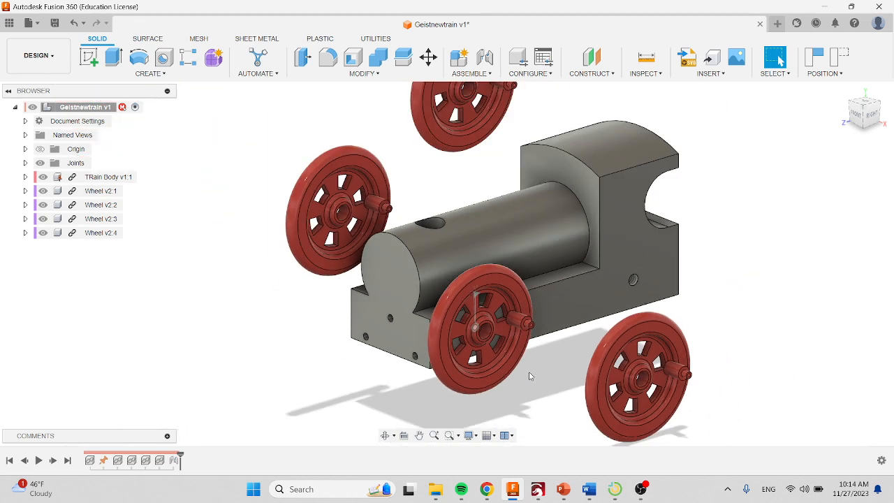
shift+middle_drag(528, 382, 574, 381)
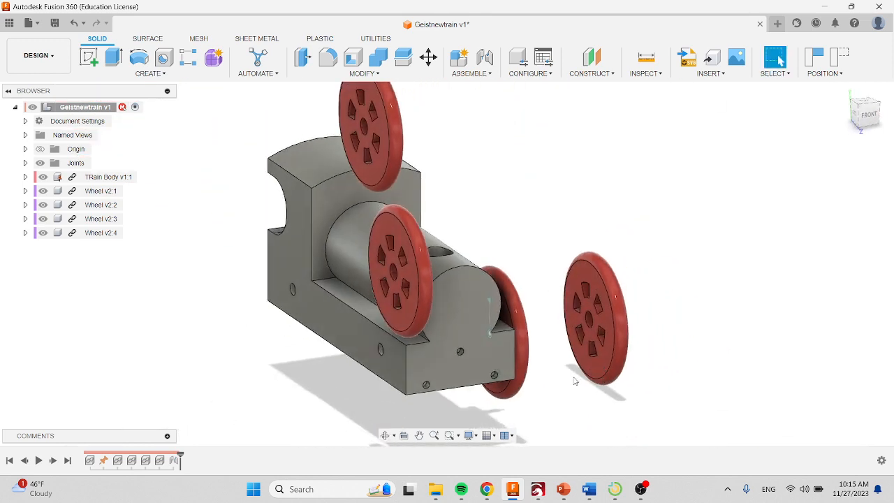
click(485, 57)
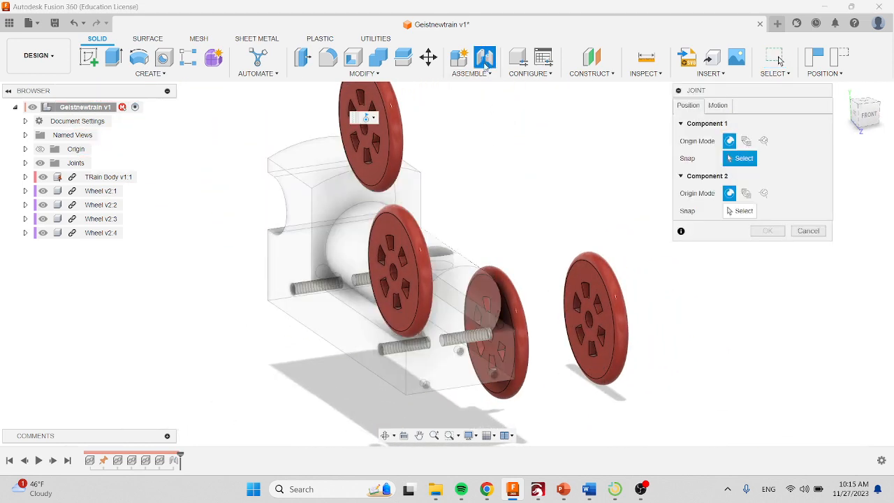
click(719, 106)
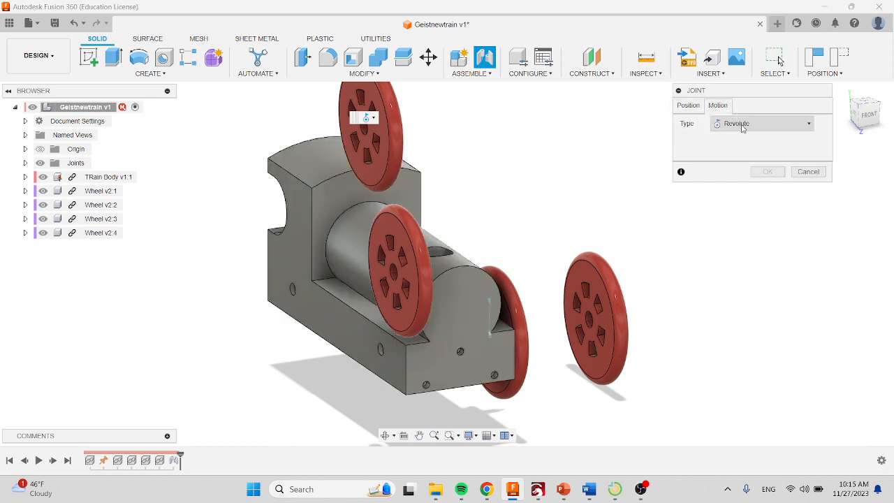
click(688, 104)
scroll(578, 338, up, 4)
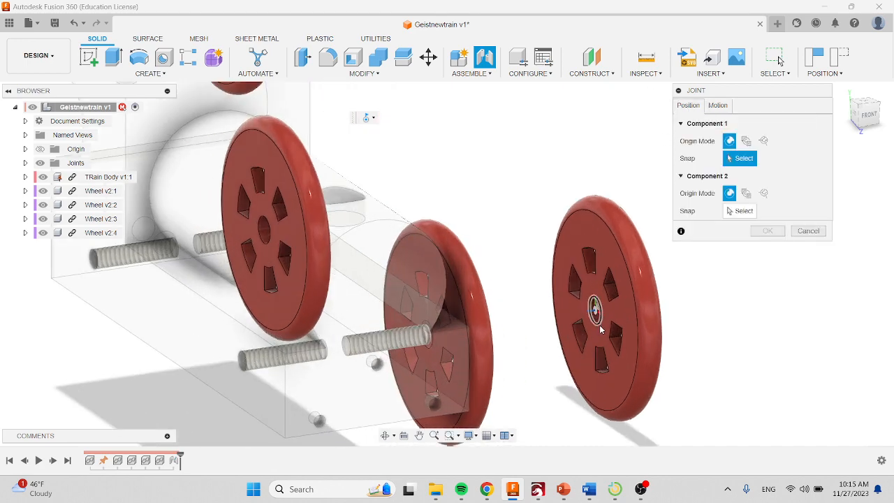
click(599, 328)
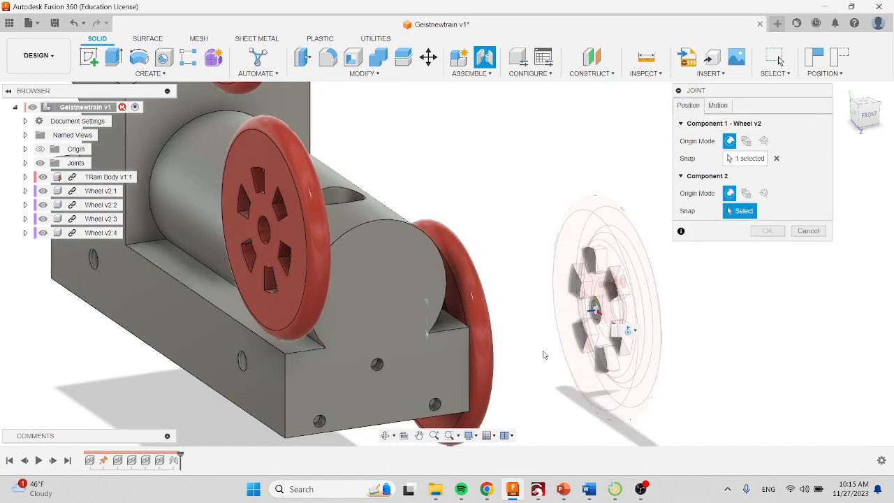
shift+middle_drag(535, 351, 562, 199)
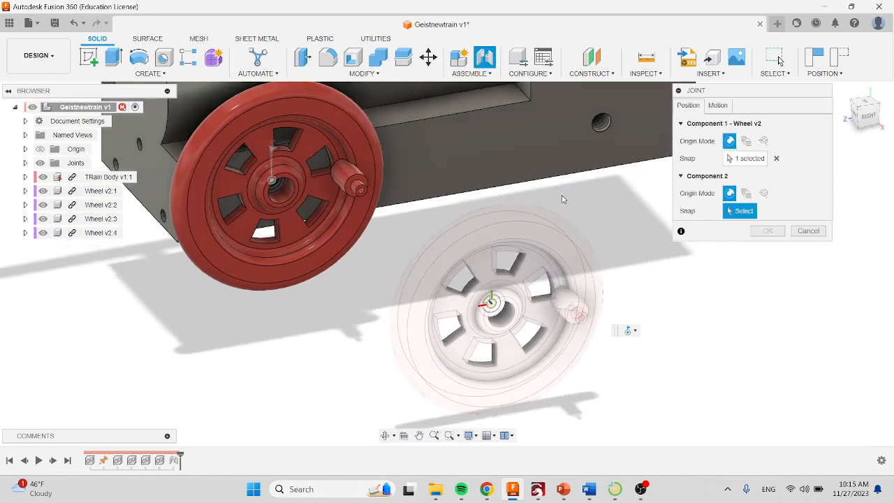
click(602, 129)
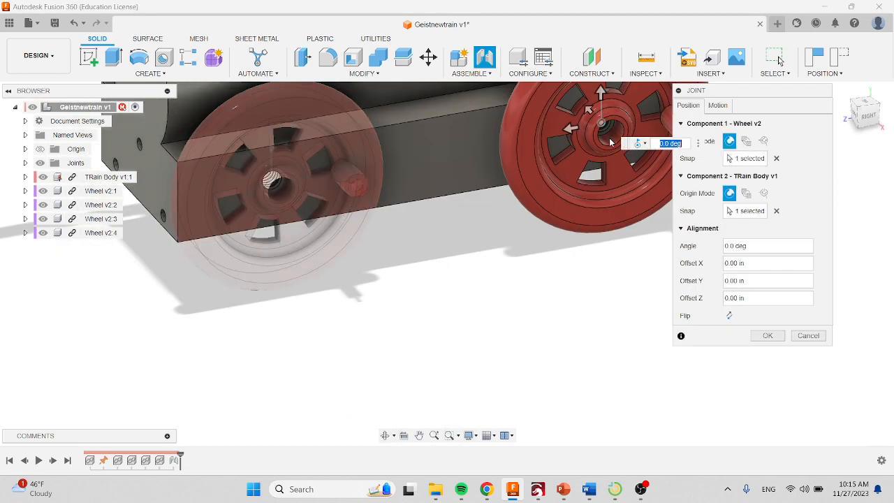
click(763, 336)
Attach a third wheel with a revolute joint to the front axle hole on the body's opposite side, flipped so its crank pin faces outward.
middle_drag(620, 285, 598, 379)
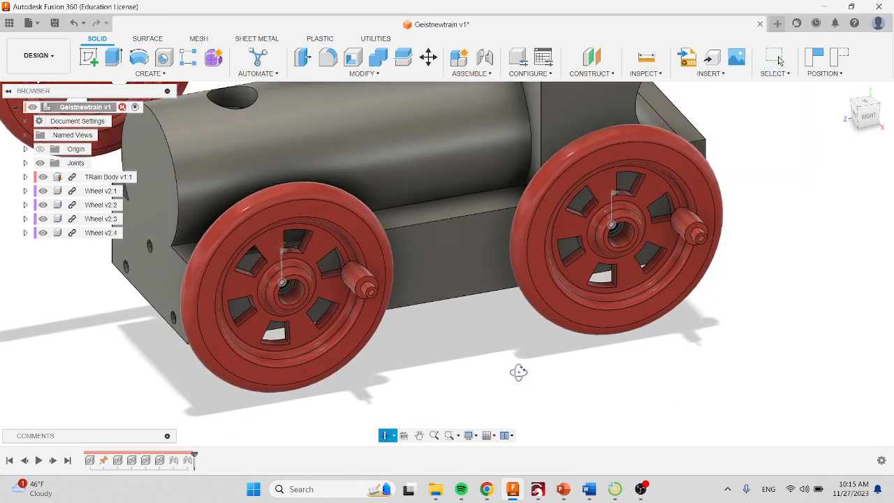
shift+middle_drag(518, 372, 646, 370)
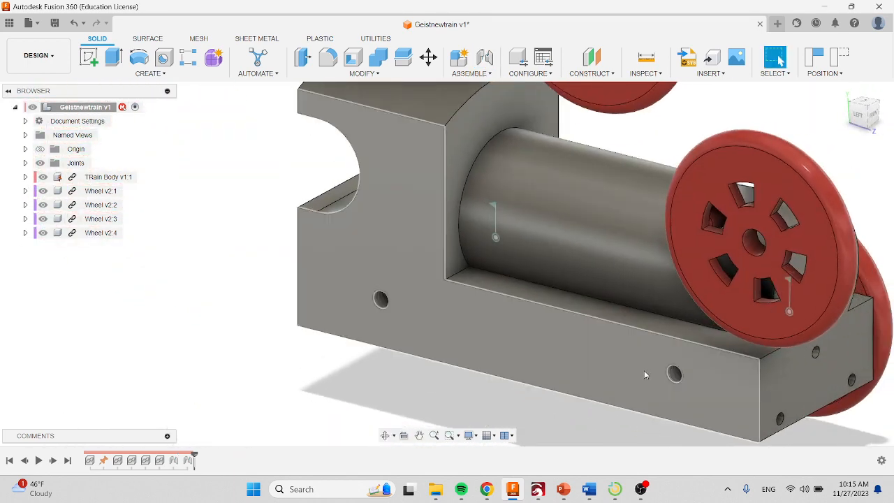
click(484, 58)
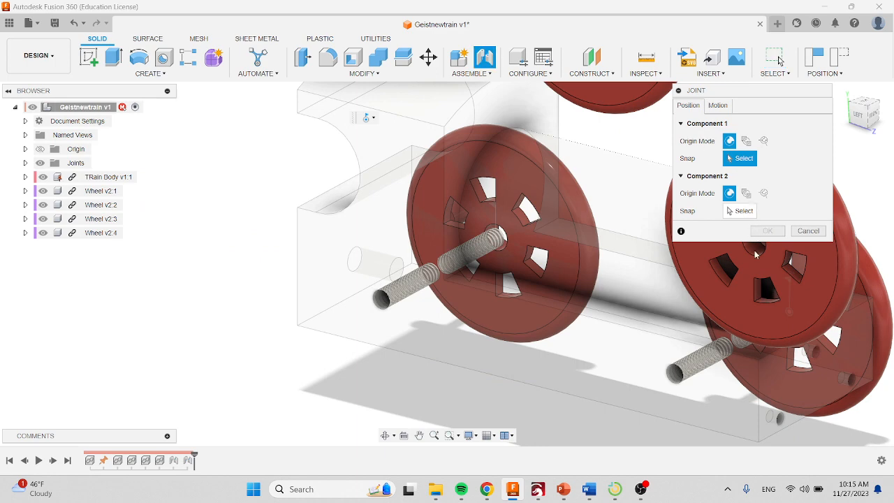
middle_drag(754, 254, 568, 294)
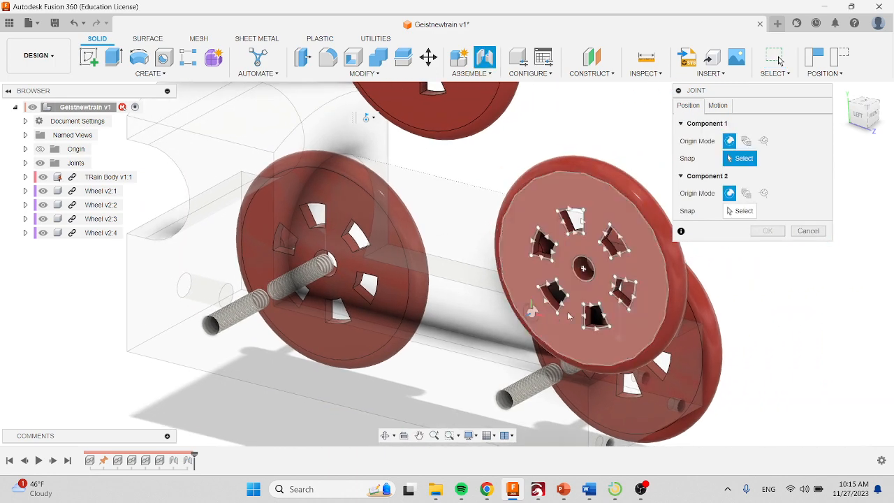
click(585, 281)
click(505, 398)
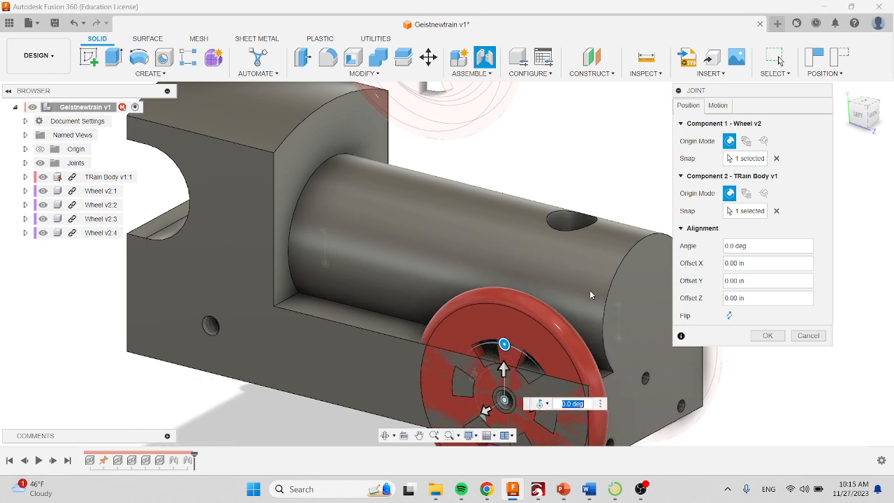
middle_drag(589, 290, 595, 189)
click(731, 319)
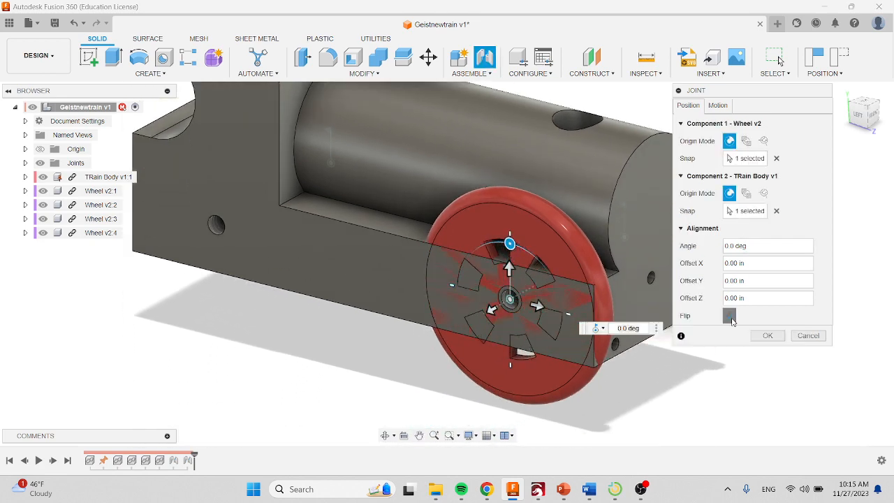
click(761, 334)
Attach the remaining wheel with a revolute joint to the rear axle hole beside the third wheel, flipped so its crank pin faces outward.
scroll(518, 350, down, 5)
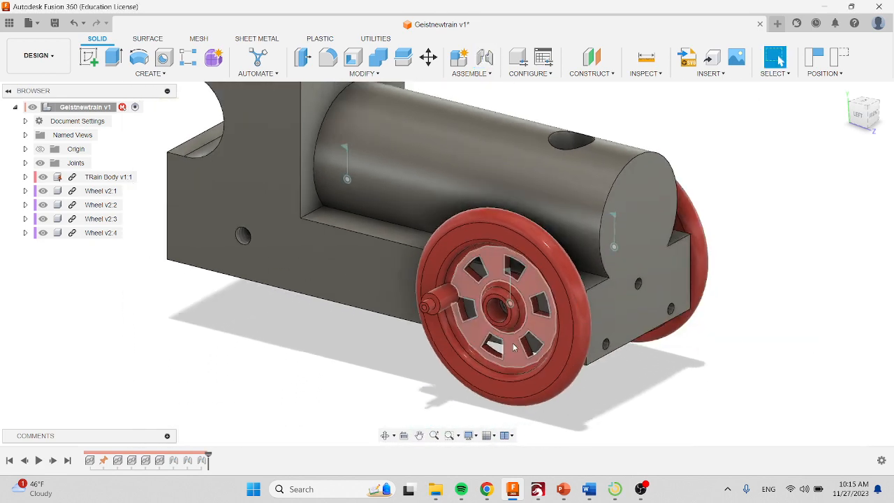
click(485, 57)
scroll(474, 137, up, 3)
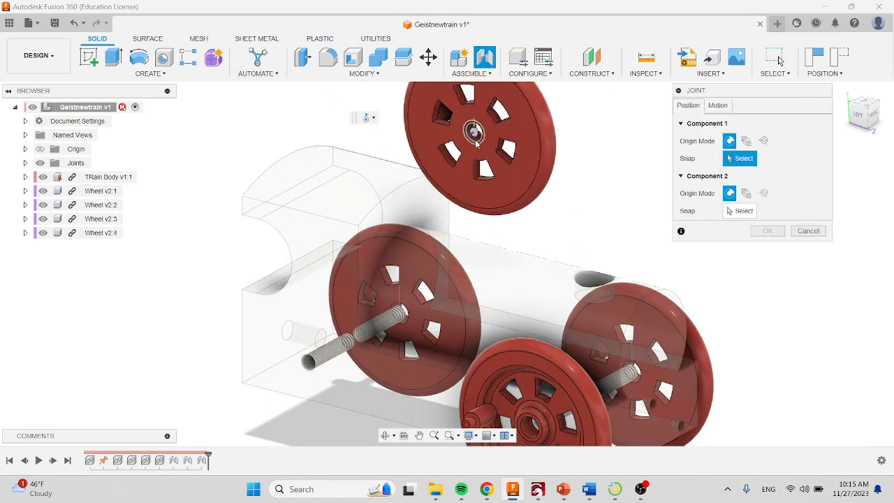
click(475, 132)
click(308, 361)
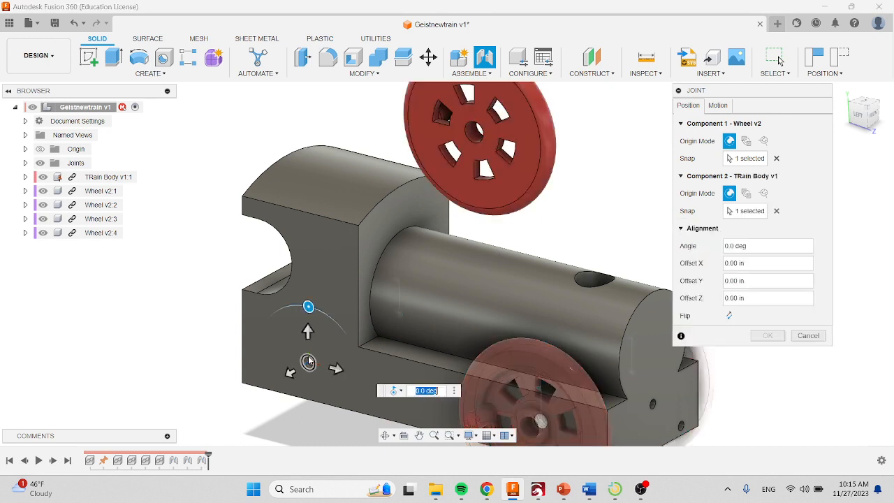
click(729, 315)
click(767, 336)
Rotate the rear and front wheels on this side of the train to test their revolute motion.
scroll(493, 327, down, 5)
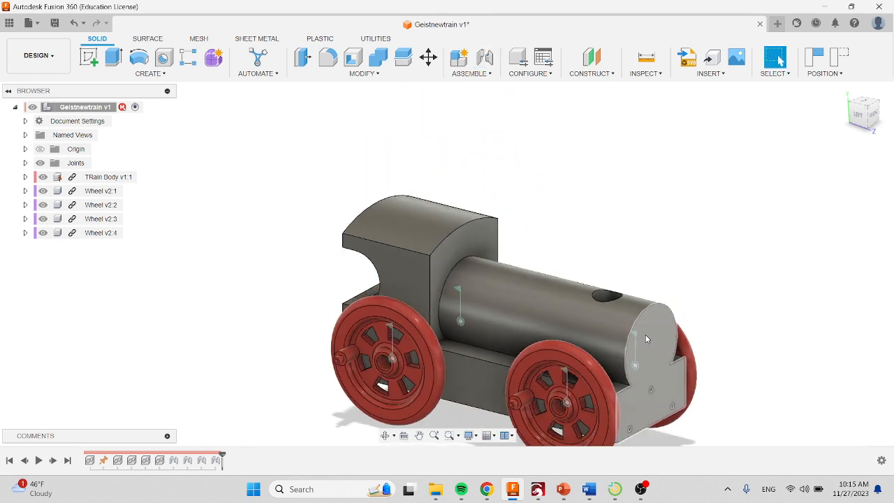
drag(434, 333, 476, 342)
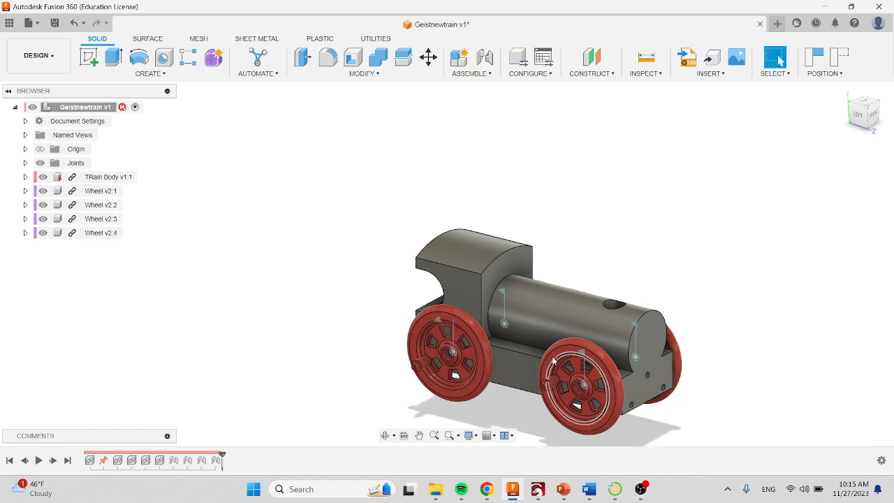
drag(555, 363, 590, 387)
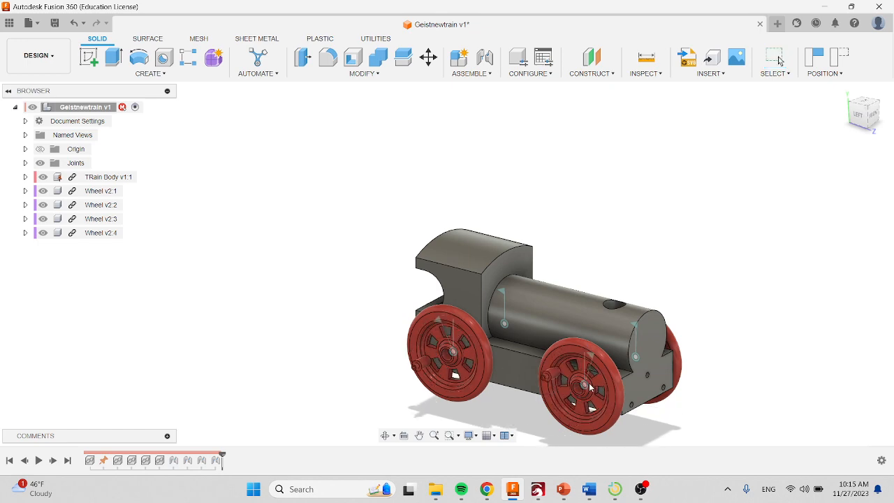
Insert the Stack above the boiler's front at X 2.619, Y 2.024, Z 2.403 in, and hide the project files.
click(9, 23)
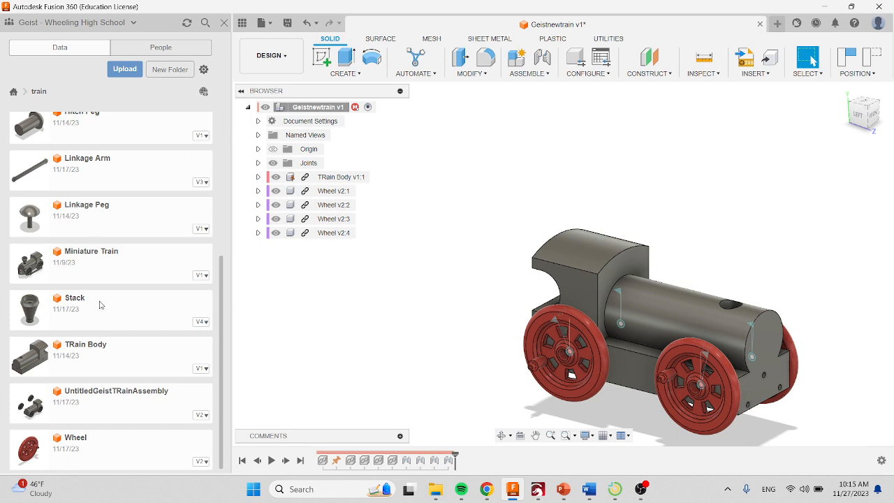
drag(77, 305, 462, 248)
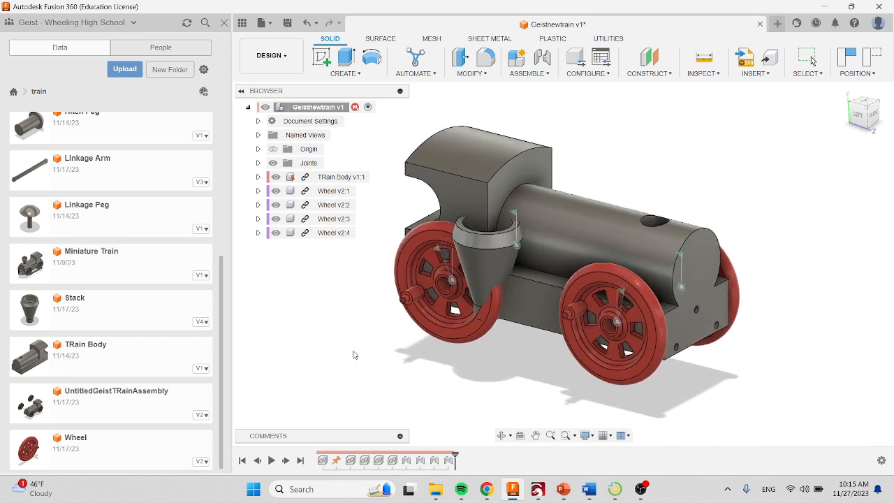
drag(456, 268, 686, 134)
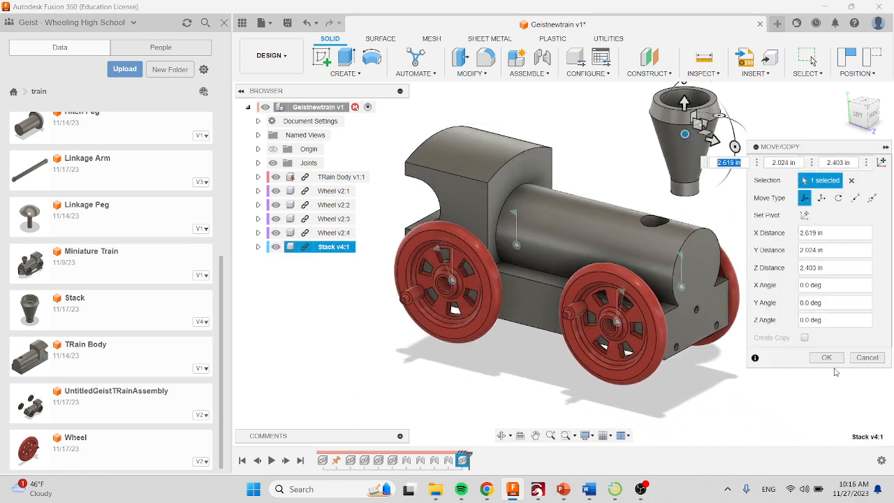
click(826, 357)
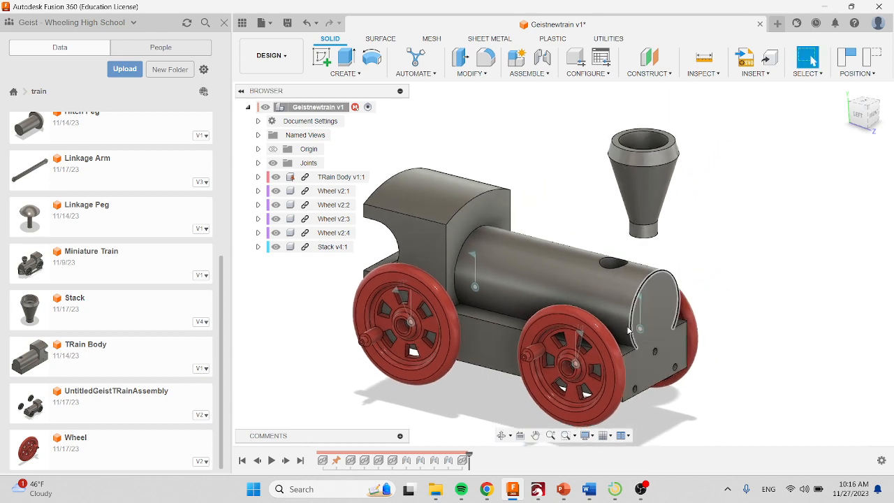
click(242, 23)
Set up a new joint for the stack with Rigid motion.
scroll(493, 207, up, 2)
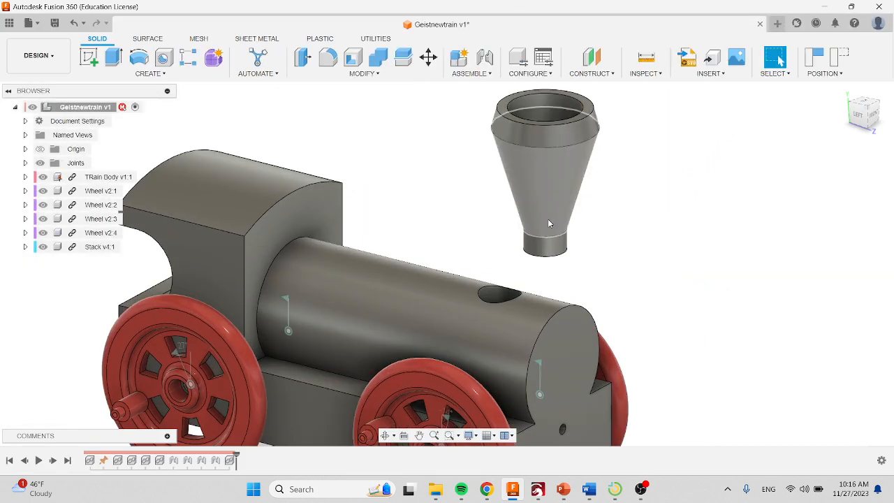
click(484, 56)
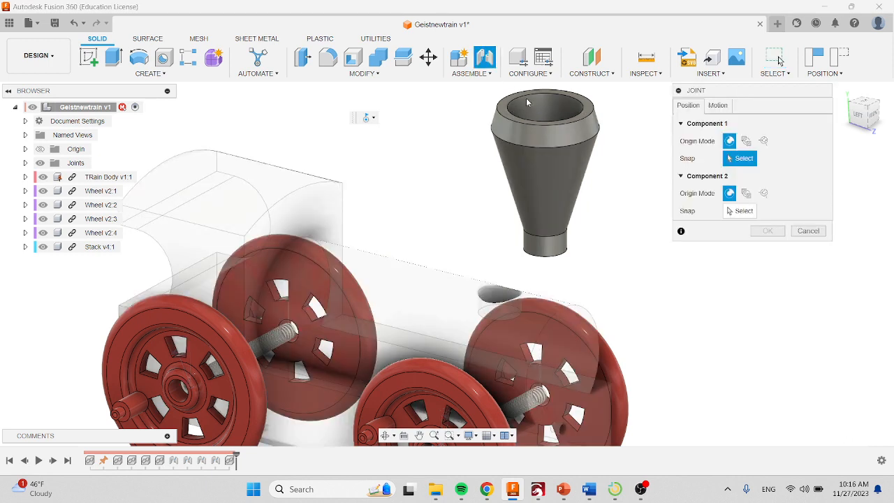
click(717, 105)
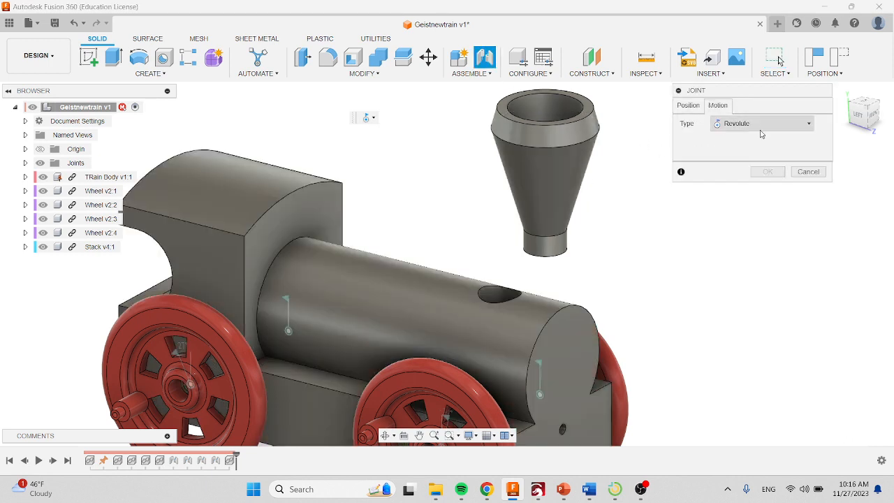
click(763, 125)
click(747, 138)
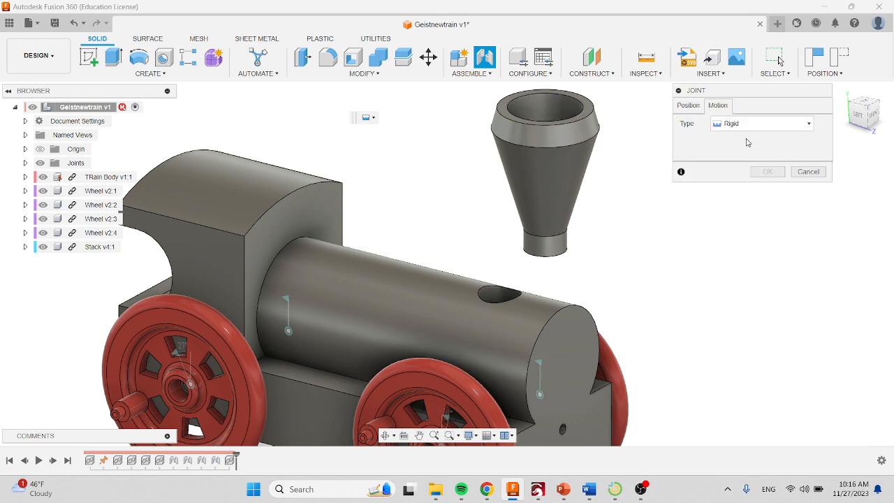
click(689, 106)
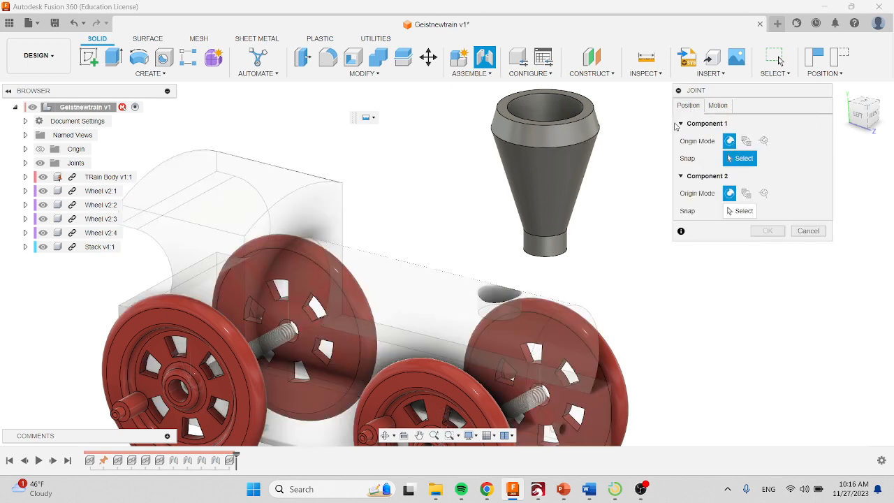
Snap the center of the stack's bottom face to the center of the hole on top of the boiler and finish the rigid joint.
shift+middle_drag(597, 250, 522, 187)
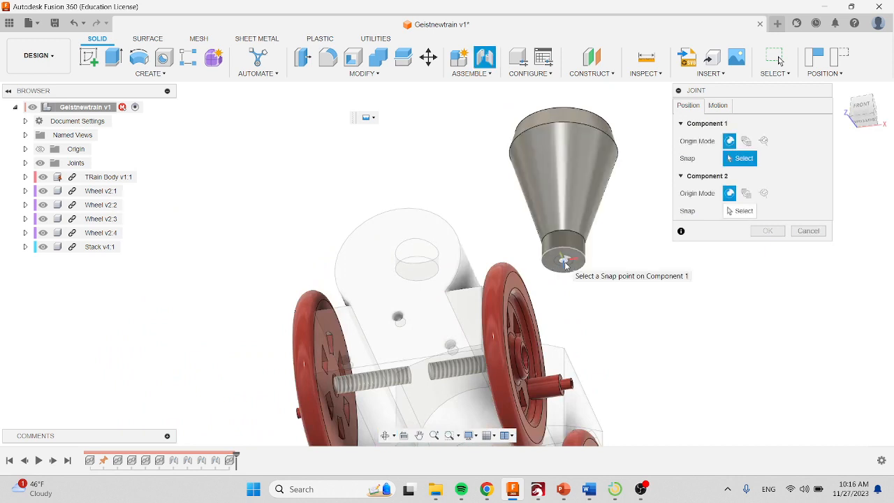
click(565, 264)
shift+middle_drag(501, 241, 448, 175)
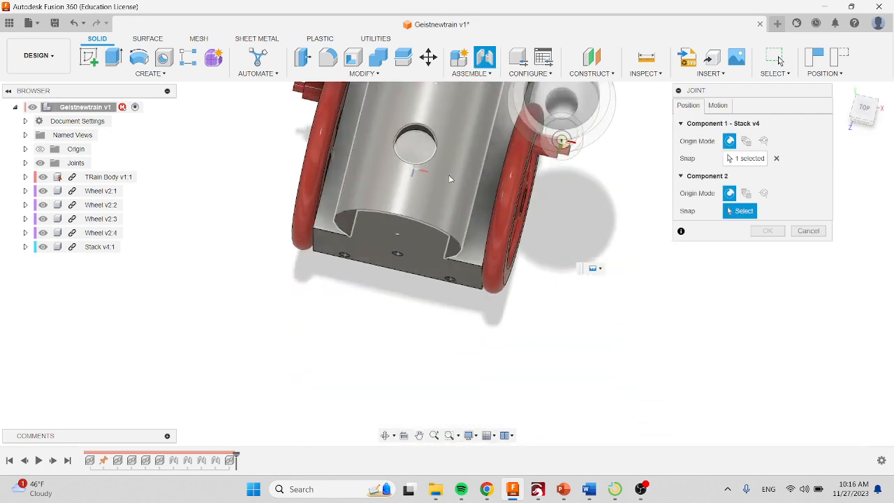
click(416, 149)
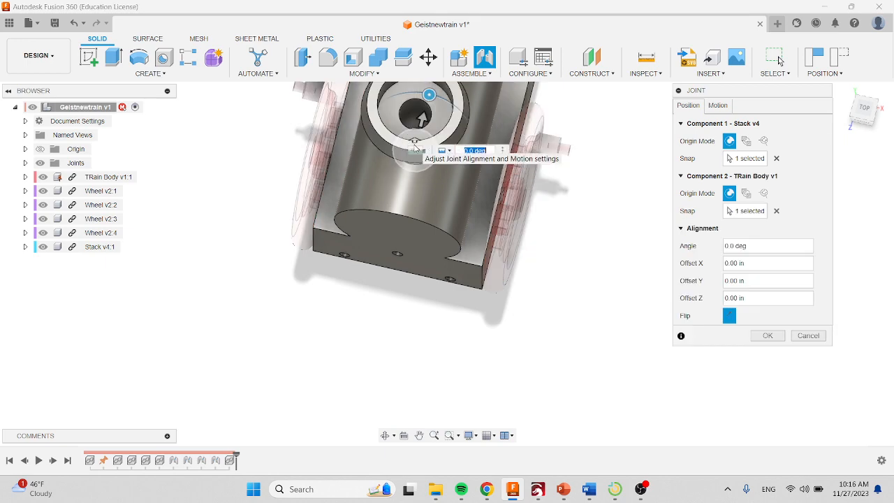
click(768, 336)
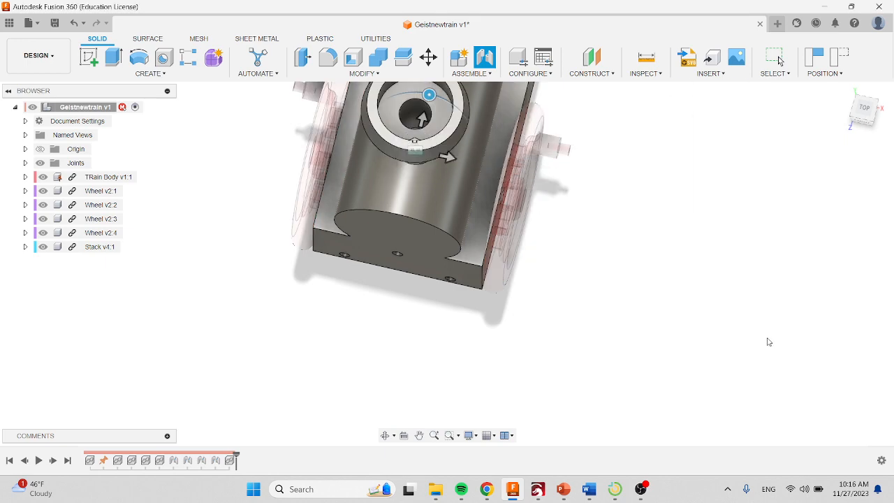
Pull the stack sideways from the boiler to test its rigid joint and examine it from the front corner.
shift+middle_drag(628, 315, 577, 281)
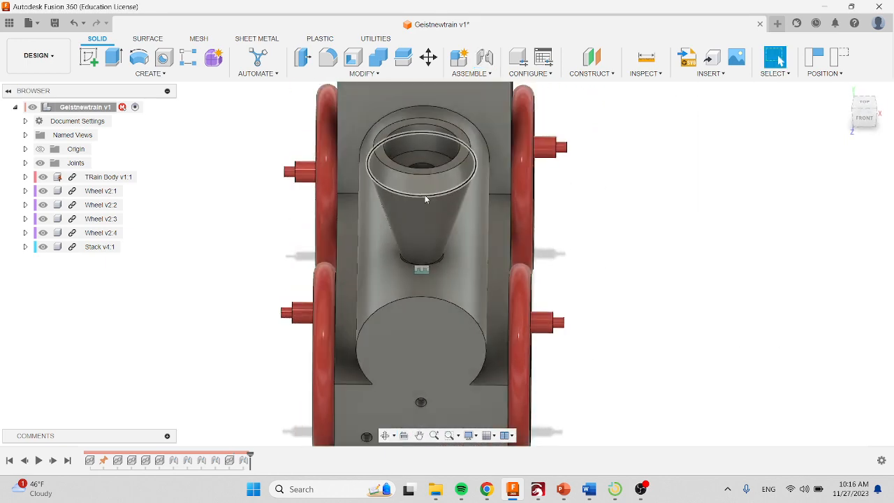
drag(429, 204, 601, 251)
shift+middle_drag(601, 251, 672, 219)
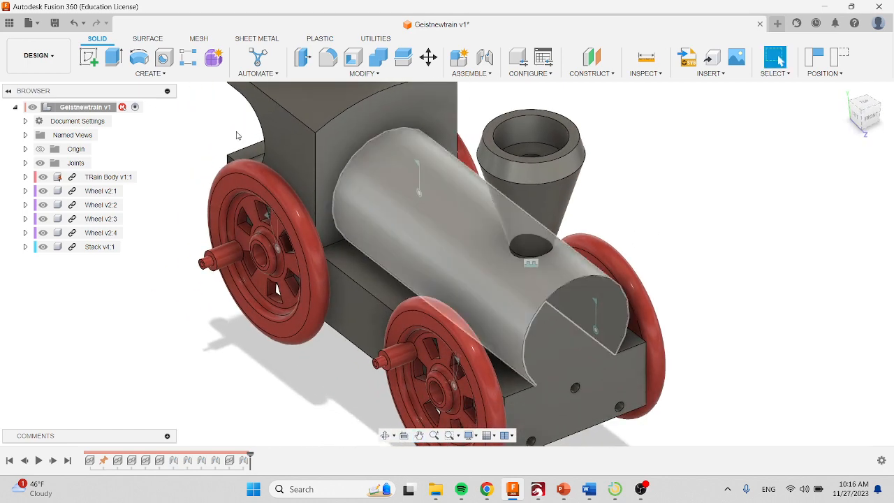
Insert the Linkage Arm from the train project files beside the train's left wheels, keeping its drop position.
click(9, 23)
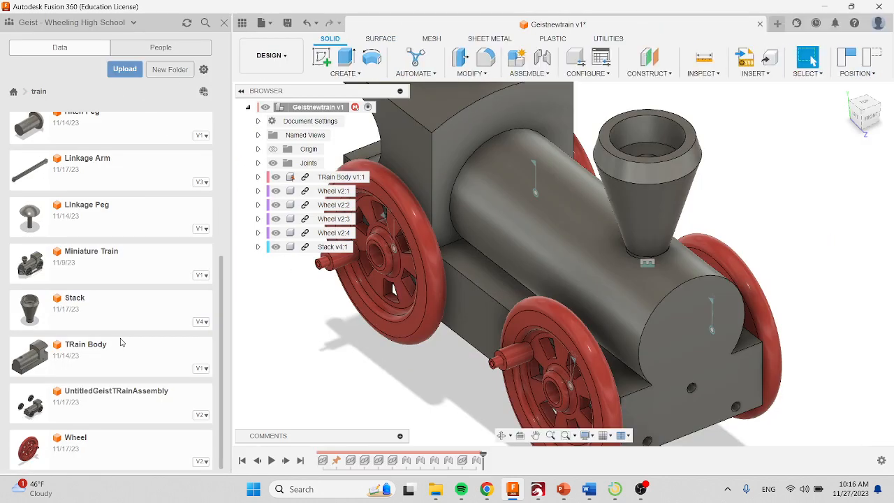
scroll(115, 340, up, 2)
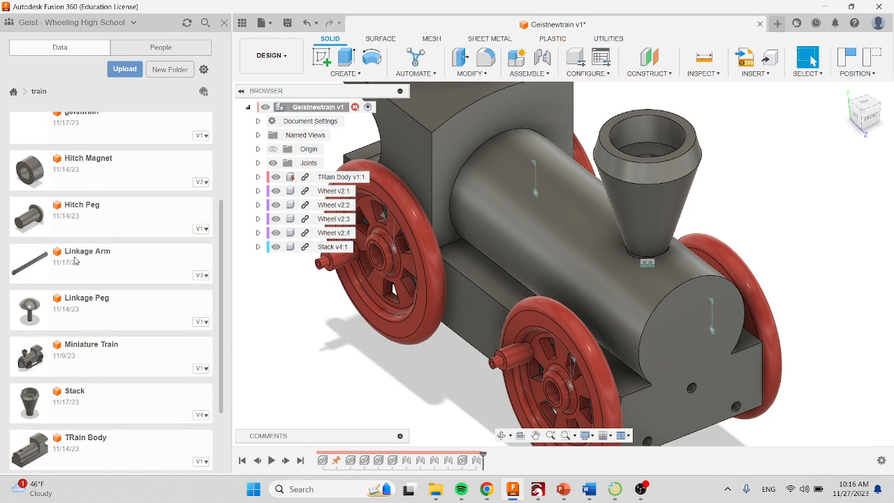
drag(76, 260, 467, 294)
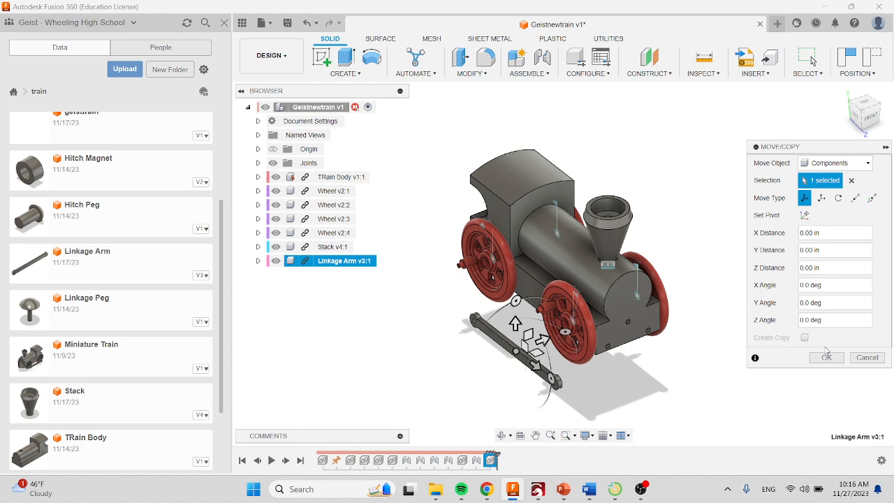
click(826, 357)
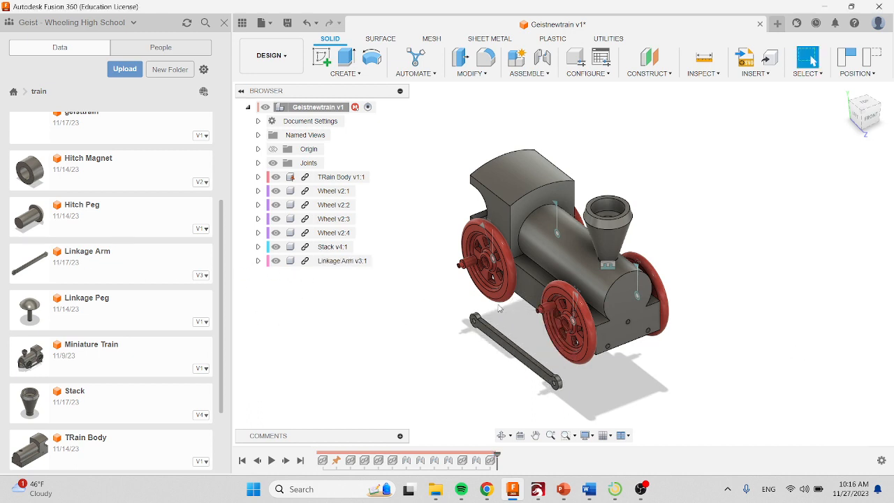
Paste a second Linkage Arm and move it to the train's right side at X 4.443, Y 2.568, Z 1.069 in.
key(ctrl+v)
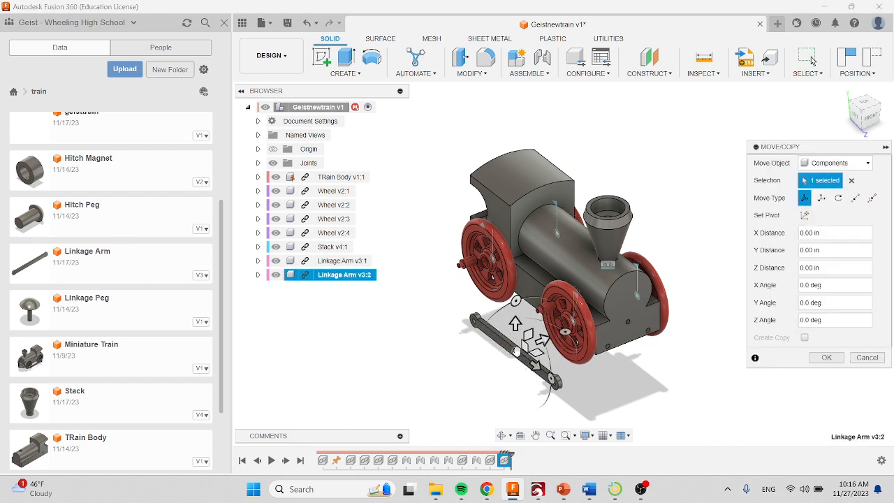
drag(516, 352, 682, 229)
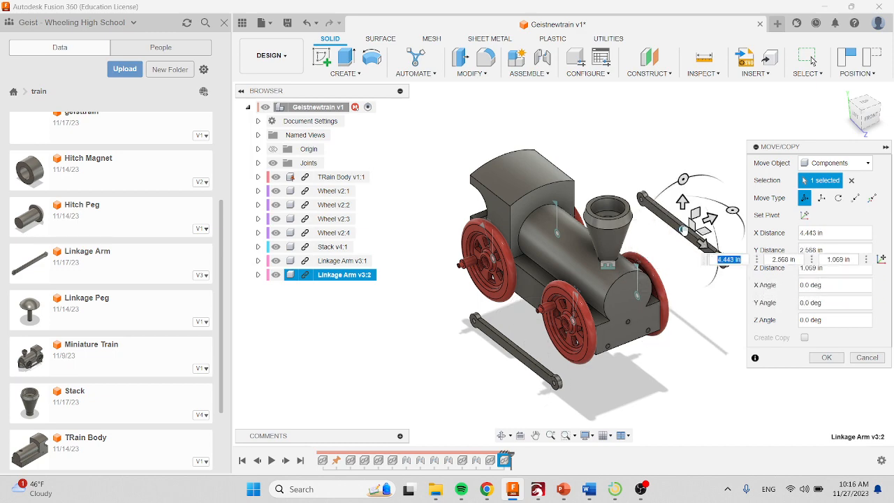
click(828, 358)
Set up a new joint for the first linkage arm with Revolute motion.
scroll(437, 333, up, 2)
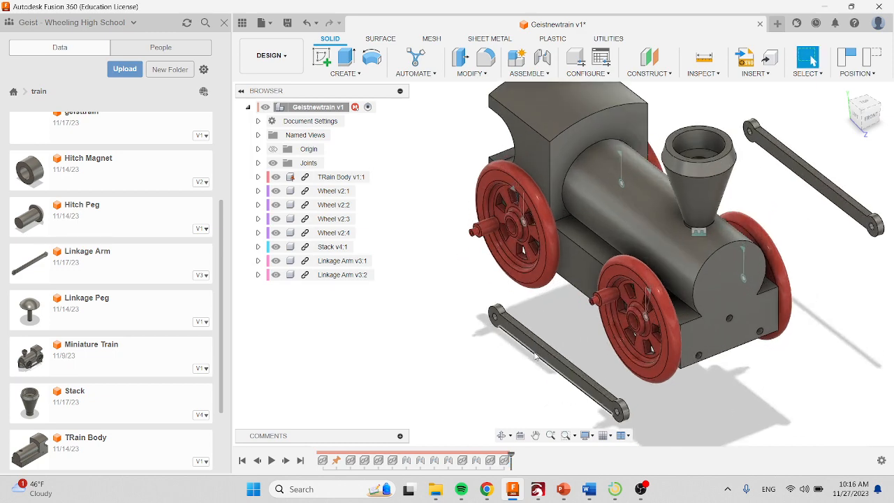
scroll(533, 356, up, 2)
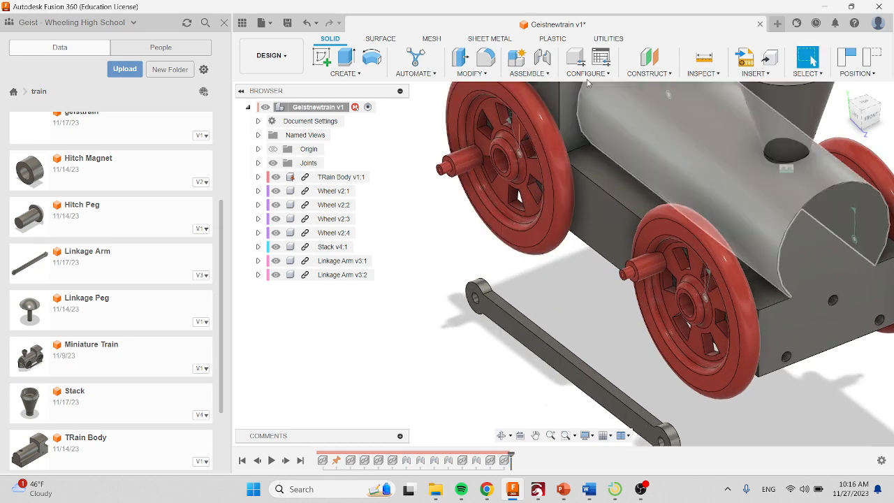
click(550, 62)
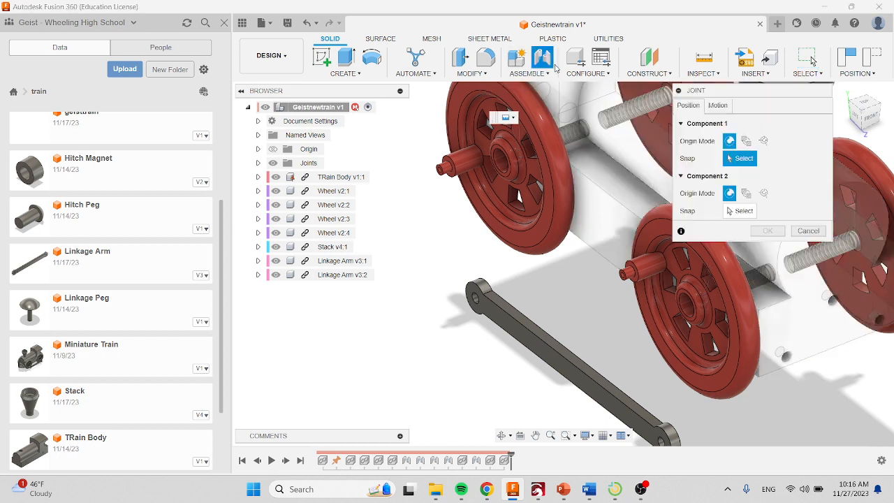
click(717, 105)
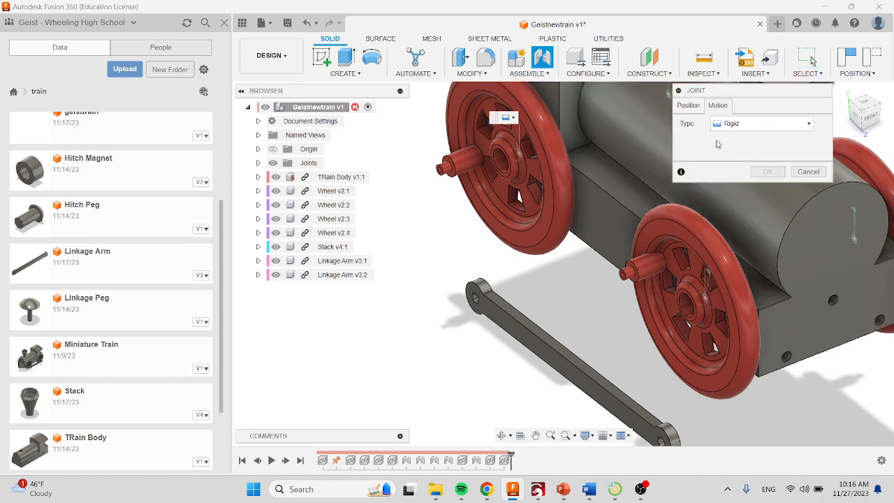
click(726, 124)
click(732, 150)
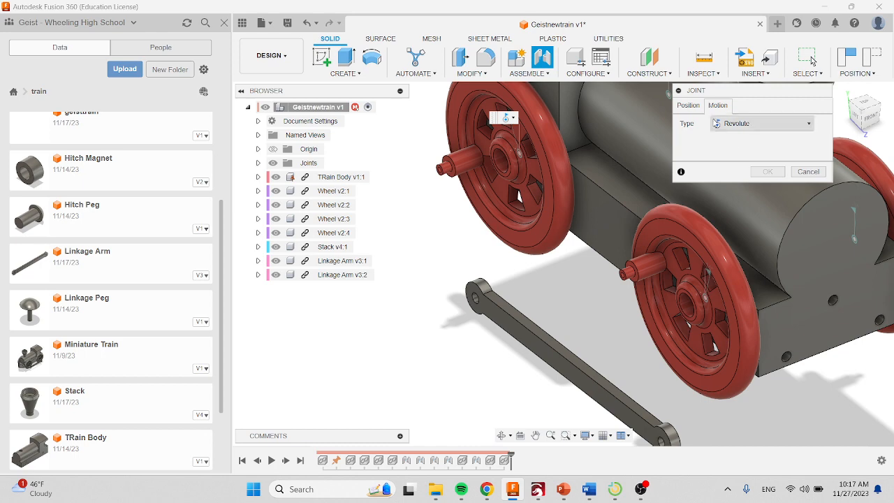
click(689, 106)
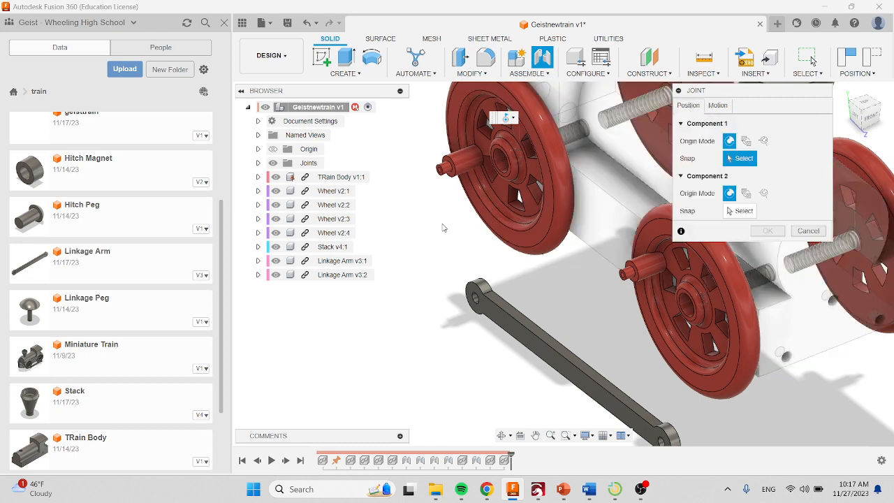
Snap the first arm's rear hole to the shoulder of the left rear wheel's peg, flip the arm, and finish the revolute joint.
scroll(485, 294, up, 3)
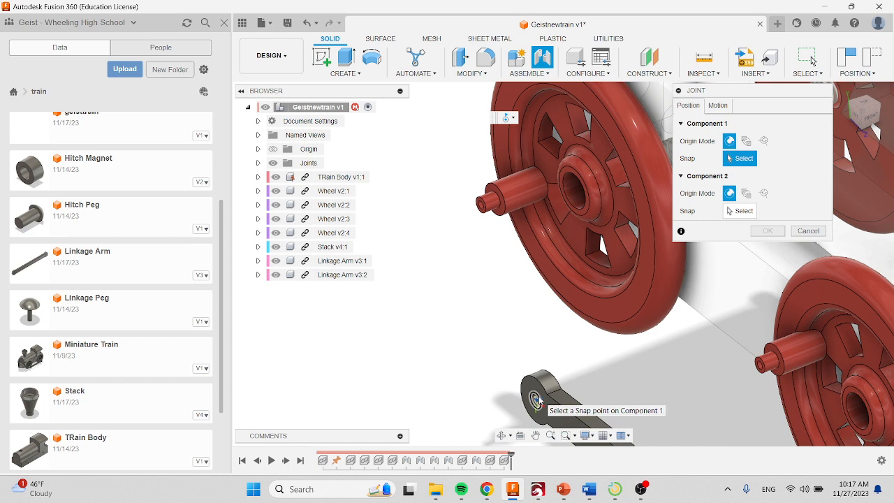
click(535, 399)
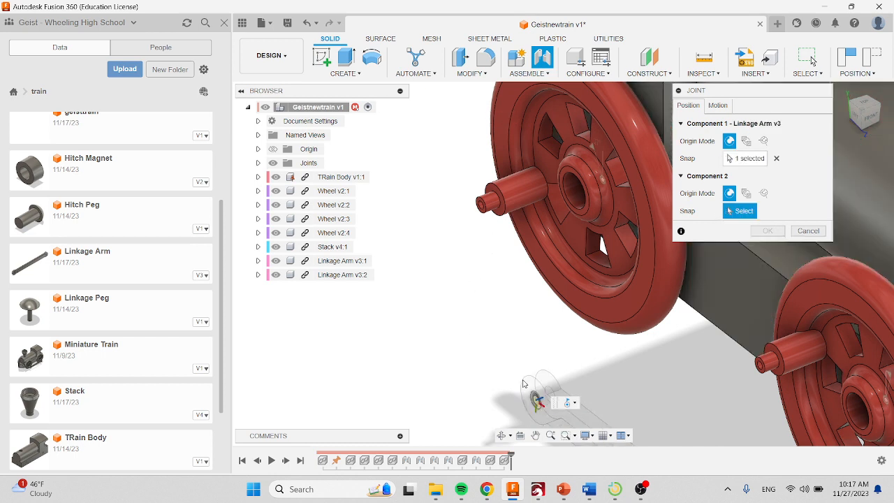
click(497, 208)
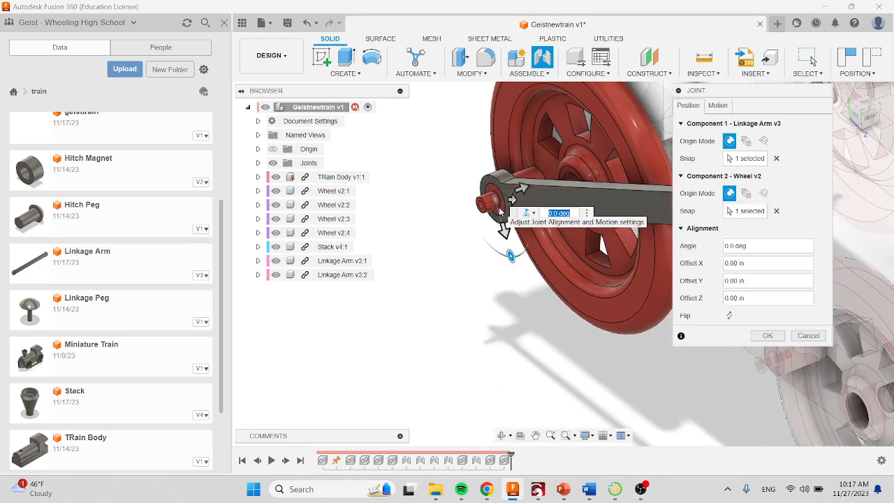
scroll(501, 211, up, 3)
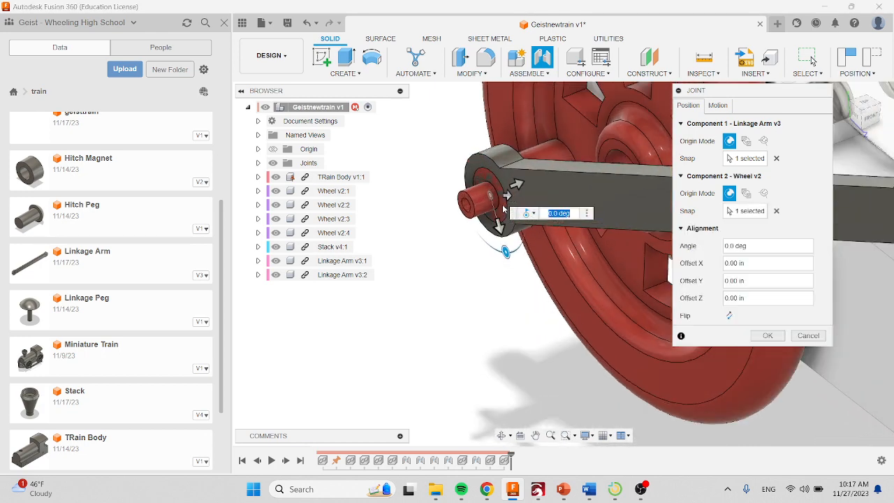
click(730, 315)
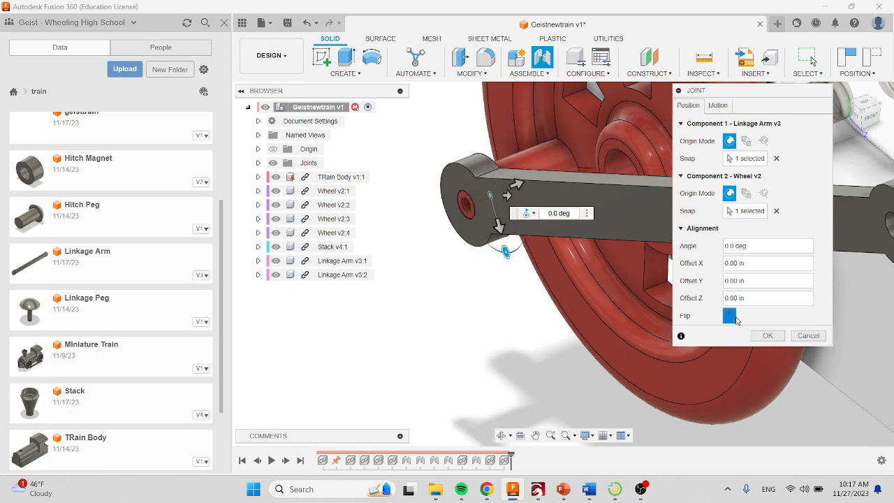
click(729, 315)
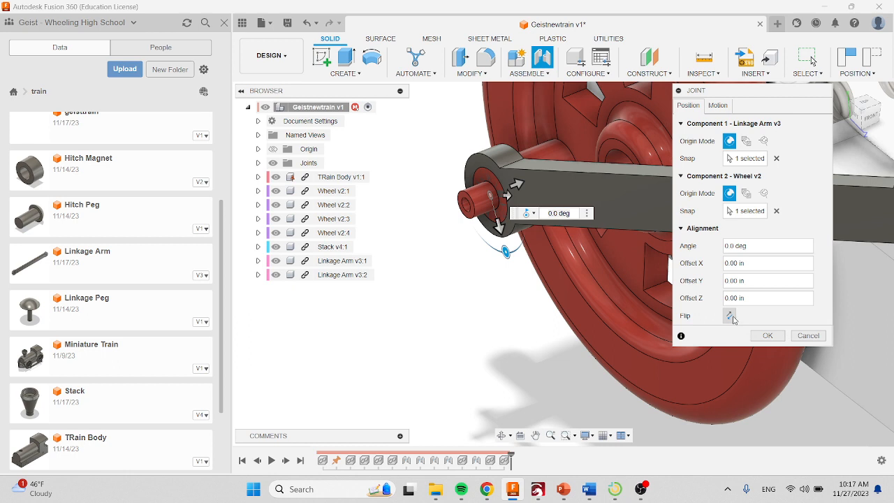
click(729, 315)
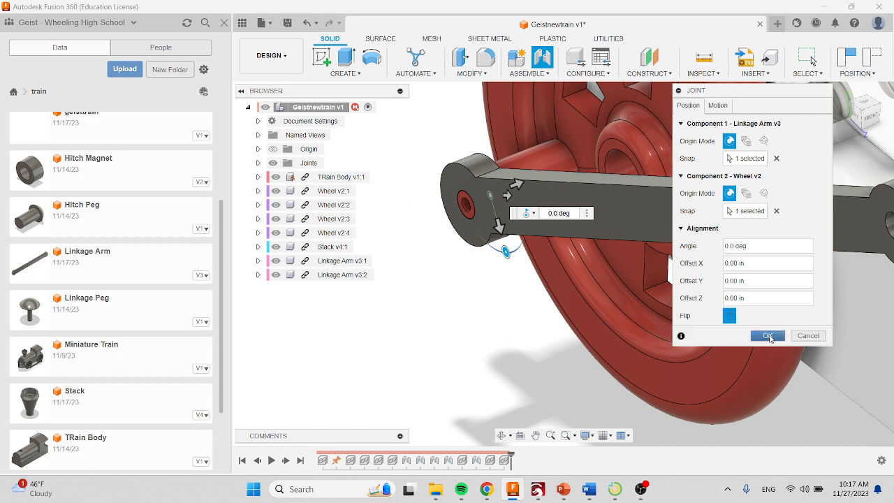
click(767, 336)
Swing the attached linkage arm around the left rear wheel's peg to test its revolute joint.
scroll(451, 309, down, 5)
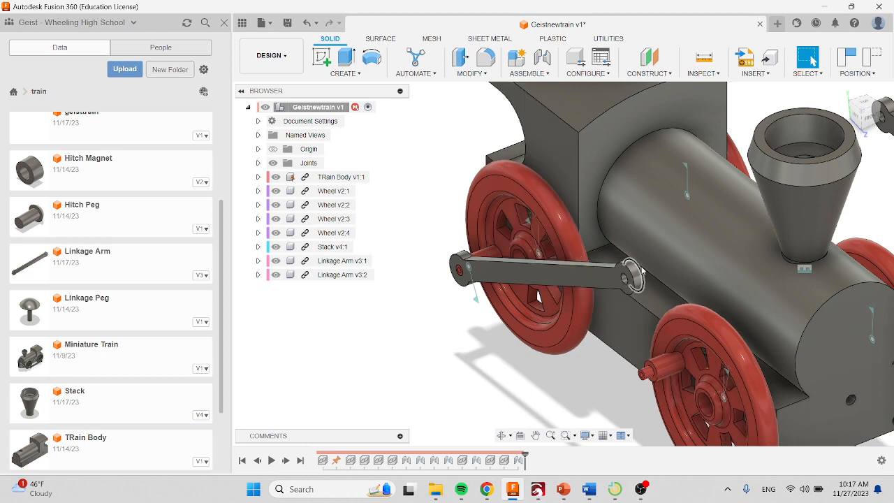
drag(609, 278, 462, 204)
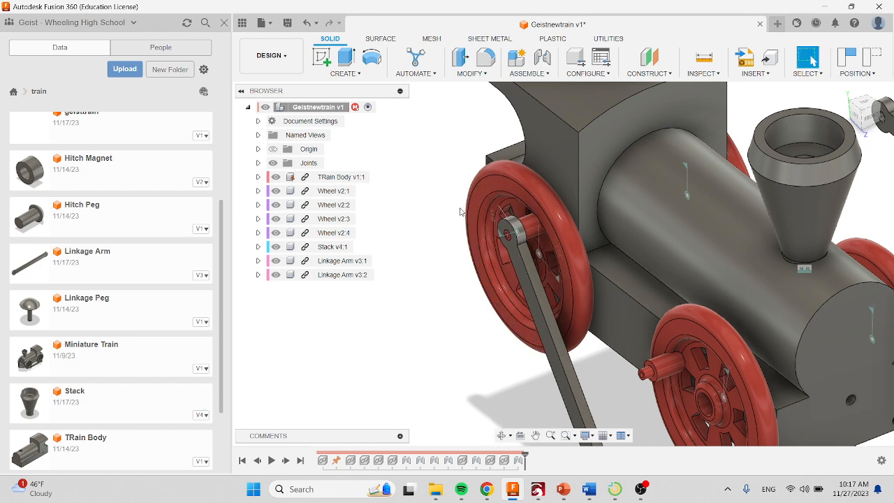
scroll(443, 274, down, 5)
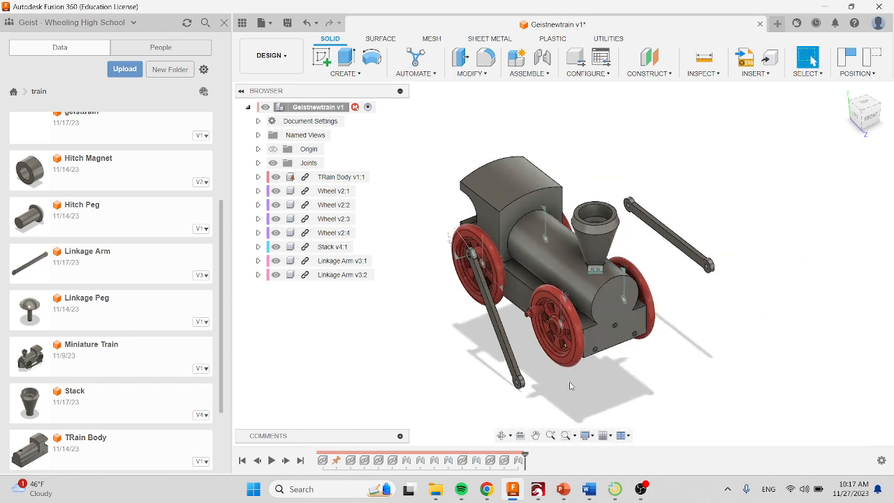
Join the inner face of the arm's free hole to the shoulder of the left front wheel's peg with a revolute joint.
shift+middle_drag(569, 385, 489, 350)
scroll(487, 351, up, 5)
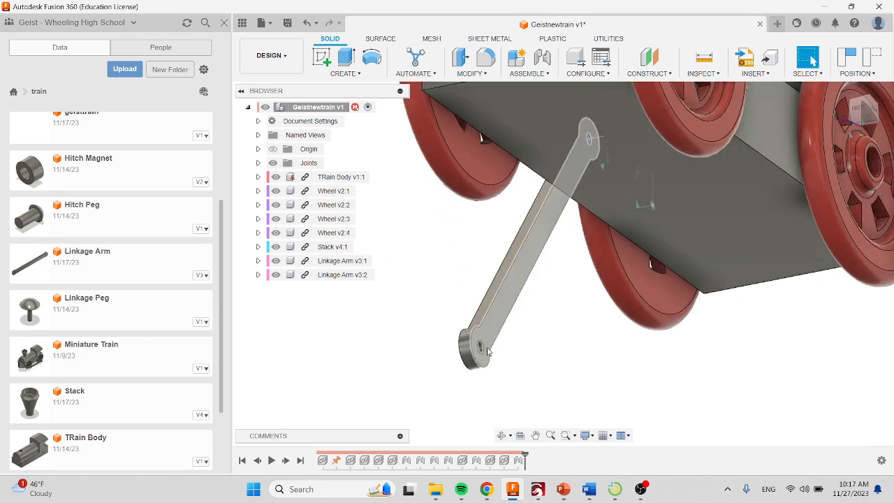
key(j)
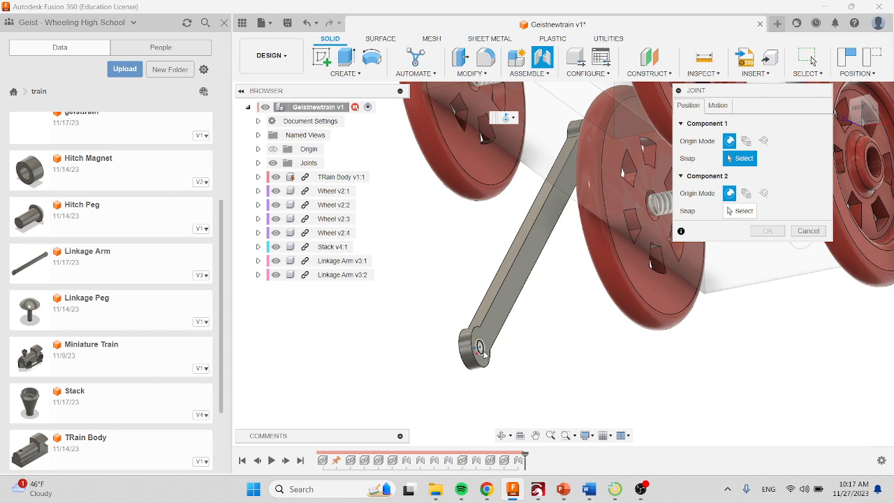
click(480, 348)
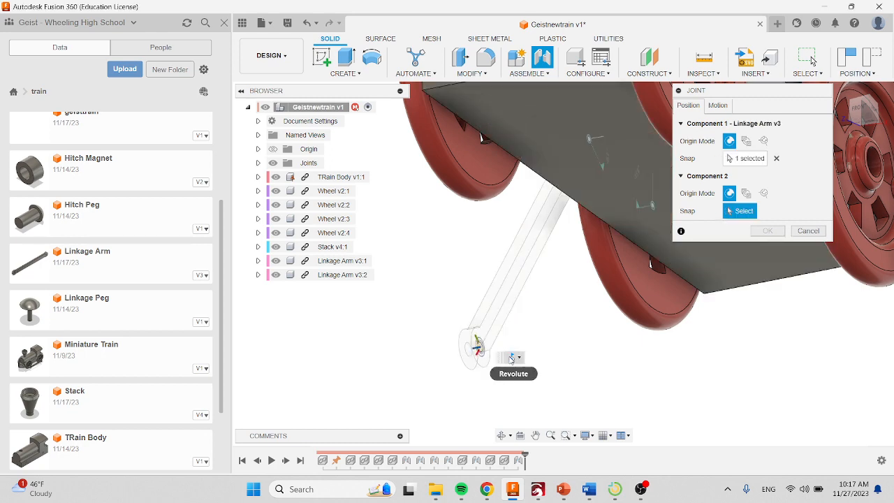
shift+middle_drag(513, 299, 594, 303)
scroll(576, 180, up, 5)
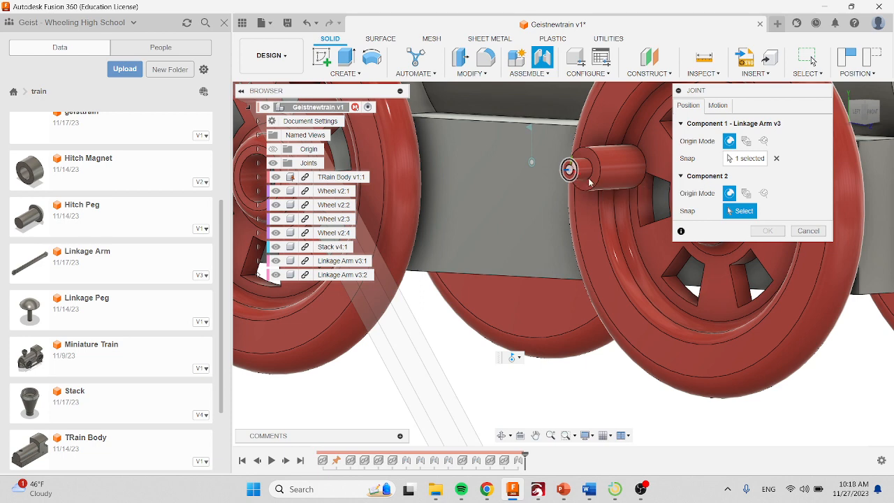
click(590, 179)
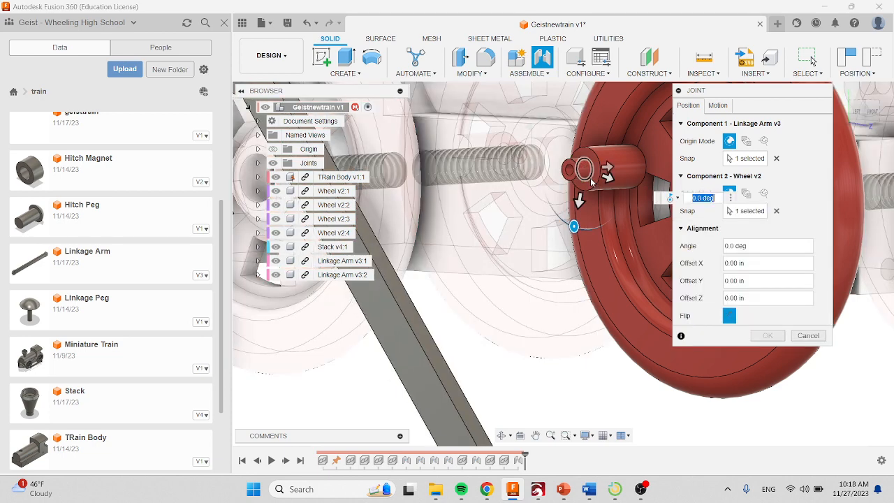
click(767, 335)
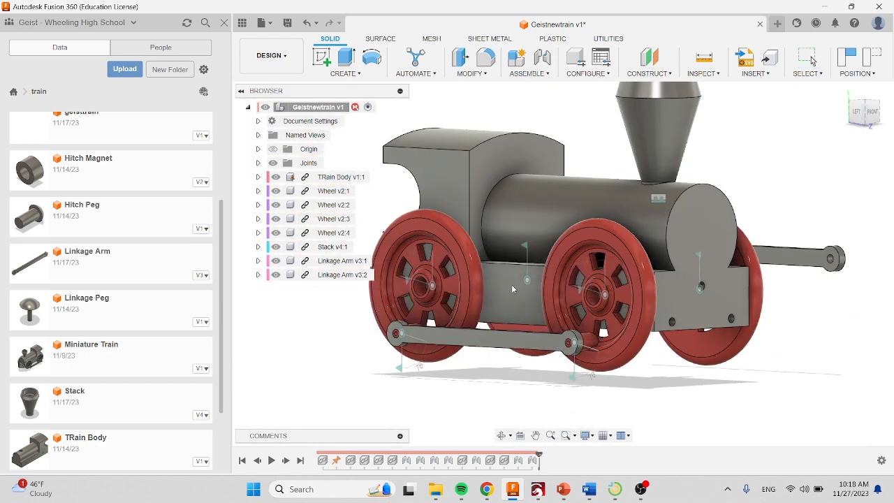
Join the second linkage arm's front hole to the shoulder of the right front wheel's peg with a flipped revolute joint.
mouse_move(511, 289)
mouse_down()
mouse_move(580, 246)
mouse_move(527, 208)
mouse_move(393, 212)
mouse_move(398, 275)
mouse_move(454, 307)
mouse_move(527, 294)
mouse_up()
shift+middle_drag(523, 294, 504, 318)
scroll(746, 283, up, 5)
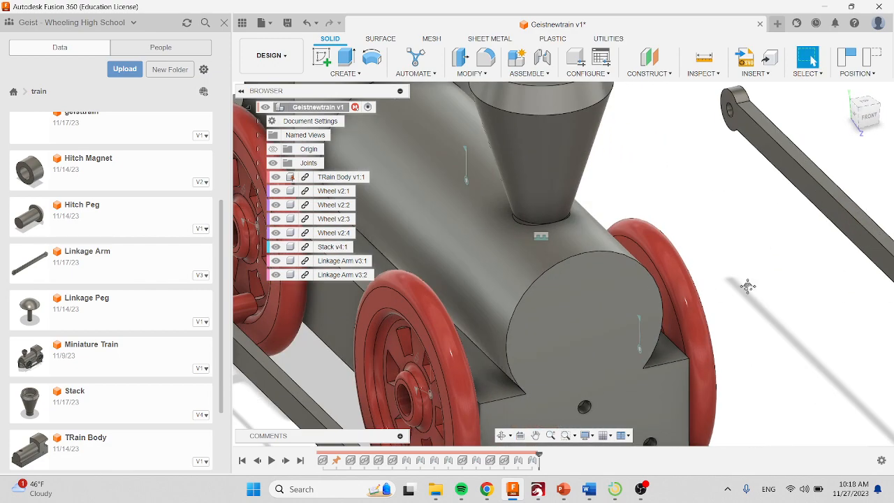
click(541, 61)
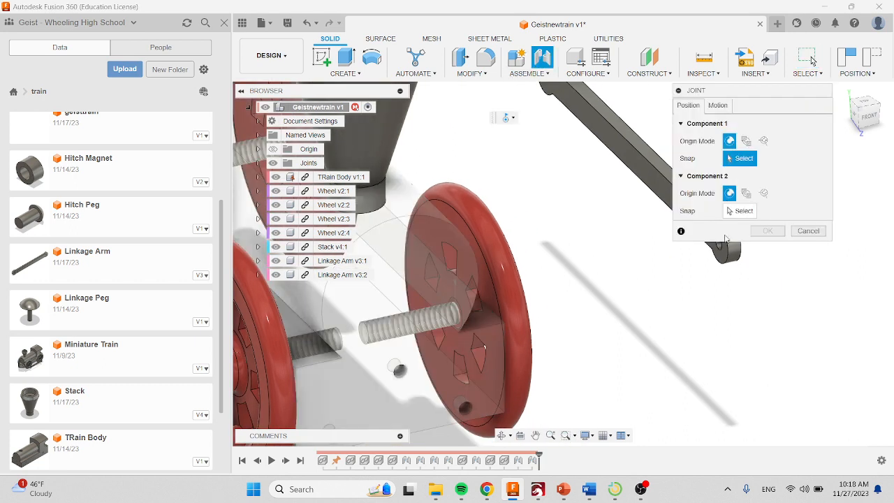
middle_drag(702, 264, 615, 314)
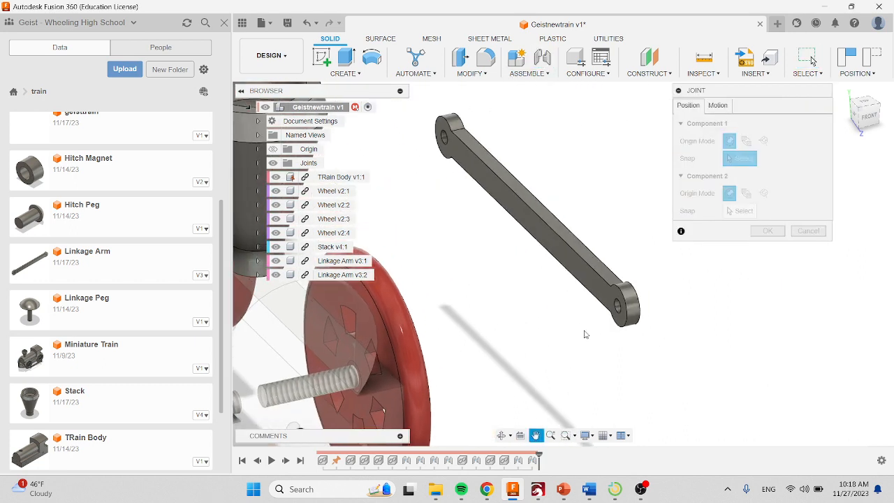
click(617, 306)
scroll(608, 312, down, 5)
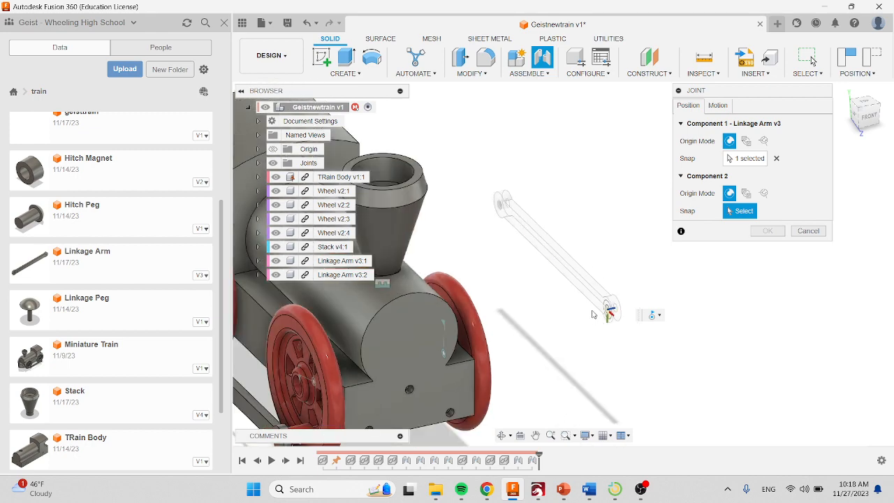
scroll(466, 336, up, 6)
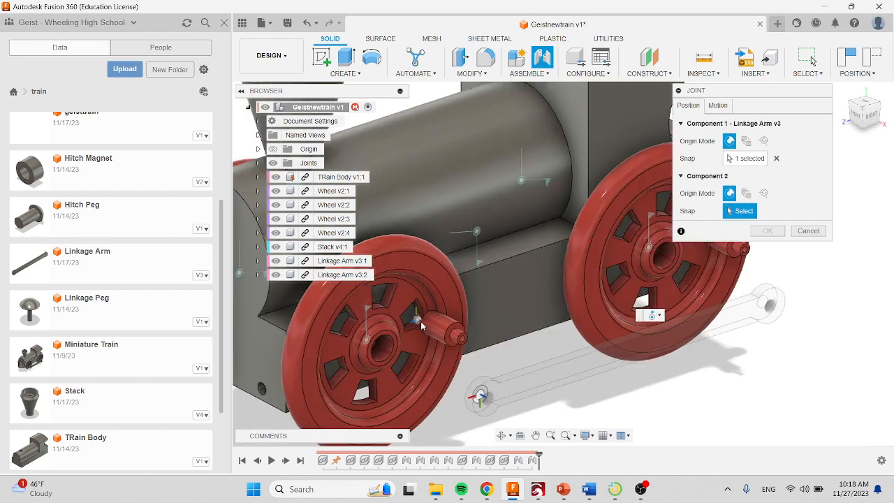
click(467, 338)
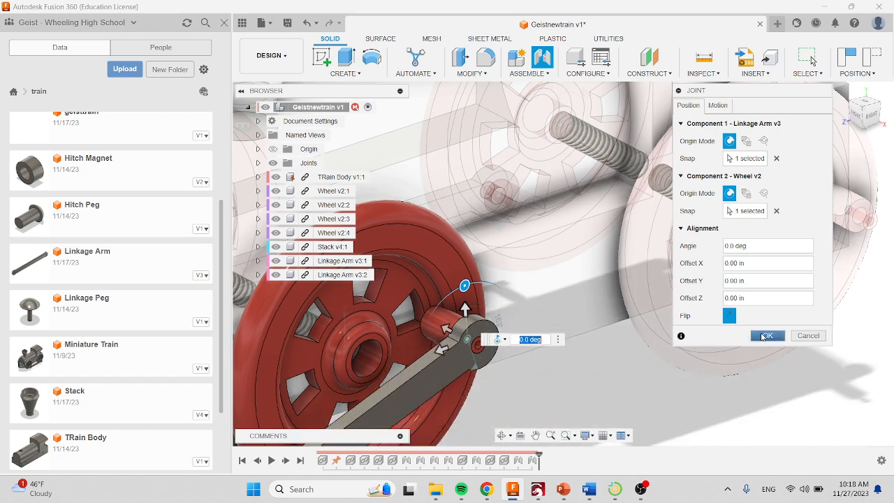
click(767, 335)
shift+middle_drag(731, 334, 811, 61)
shift+middle_drag(484, 312, 507, 311)
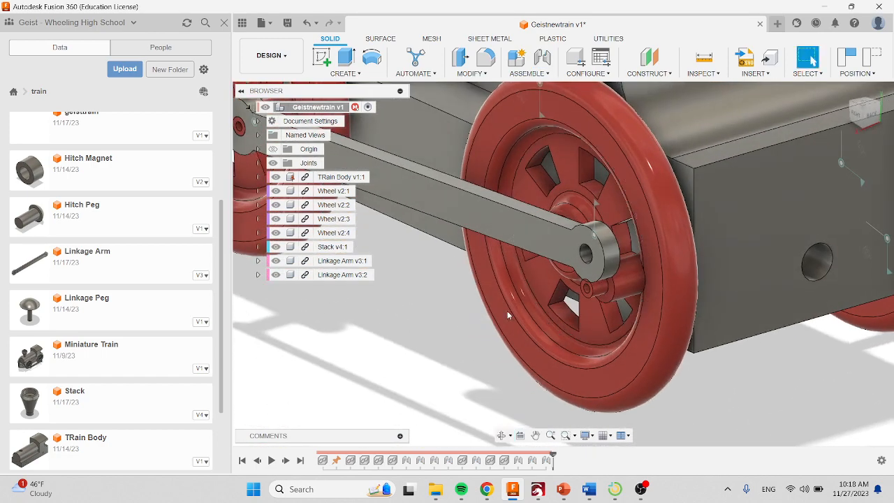
Swing the second linkage arm clear of the right rear wheel and join its rear hole's inner face to the shoulder of that wheel's peg.
drag(567, 272, 536, 346)
scroll(536, 345, down, 4)
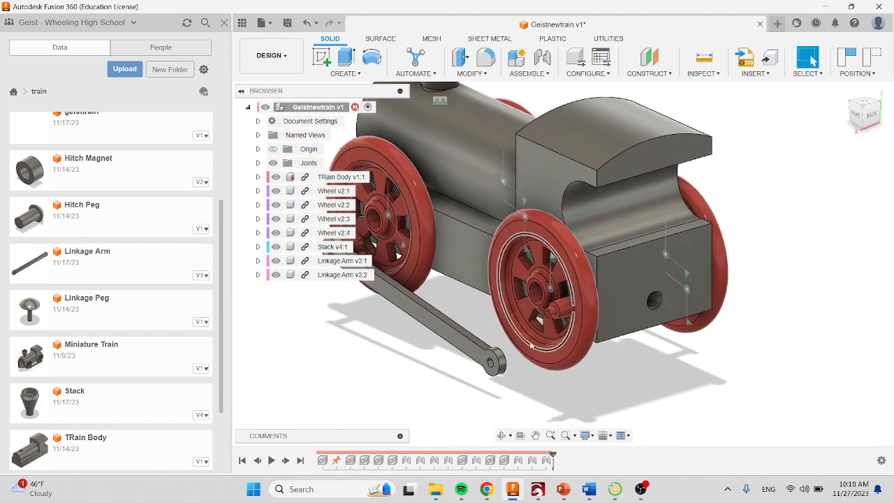
shift+middle_drag(507, 337, 448, 297)
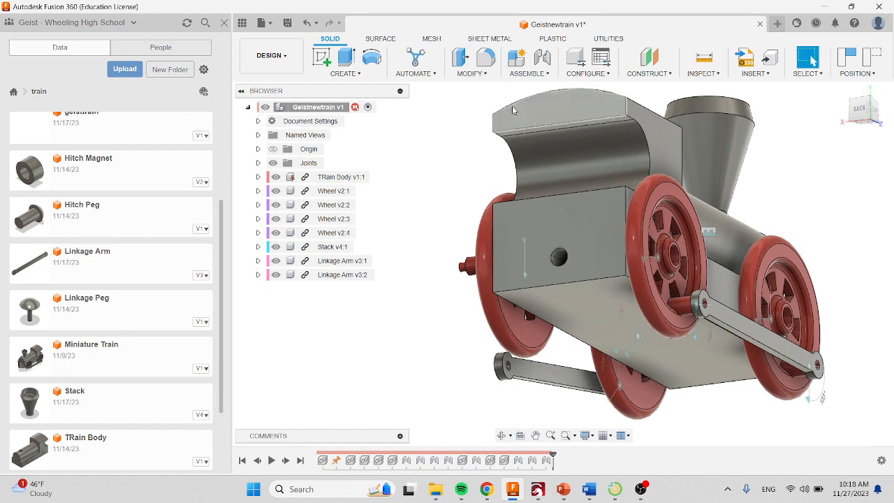
key(j)
scroll(536, 375, up, 3)
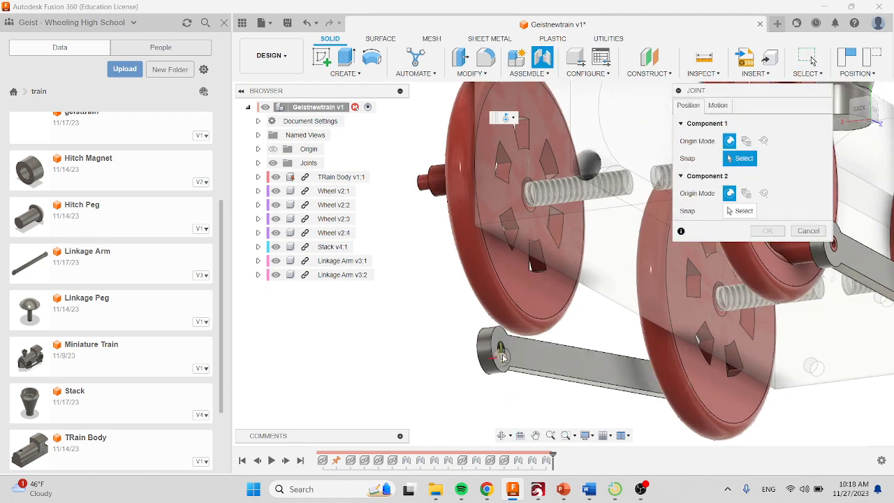
click(503, 354)
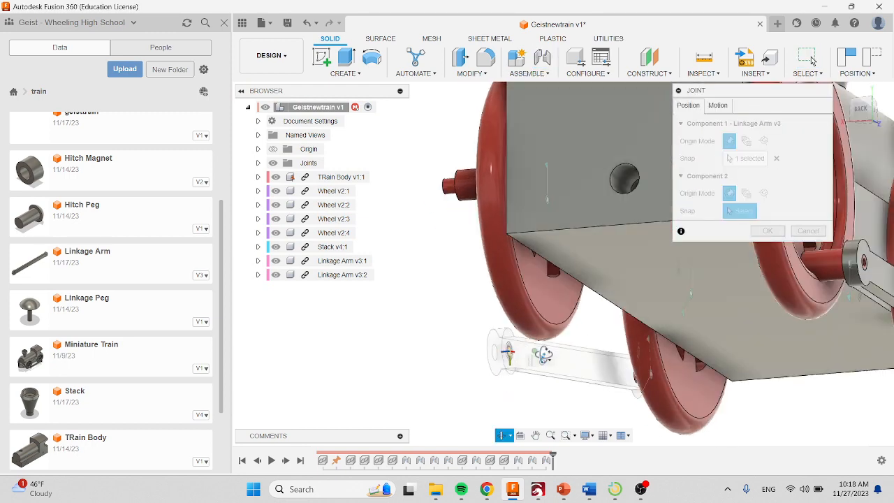
shift+middle_drag(544, 354, 572, 377)
scroll(693, 309, up, 5)
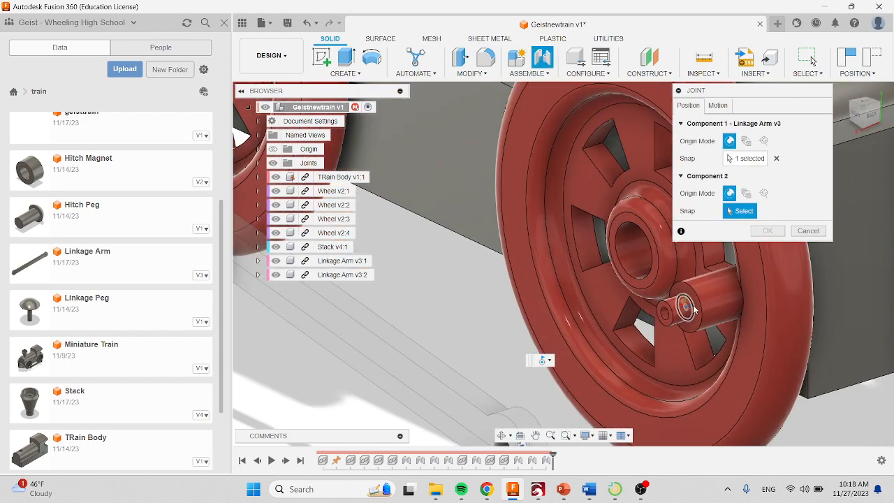
click(687, 309)
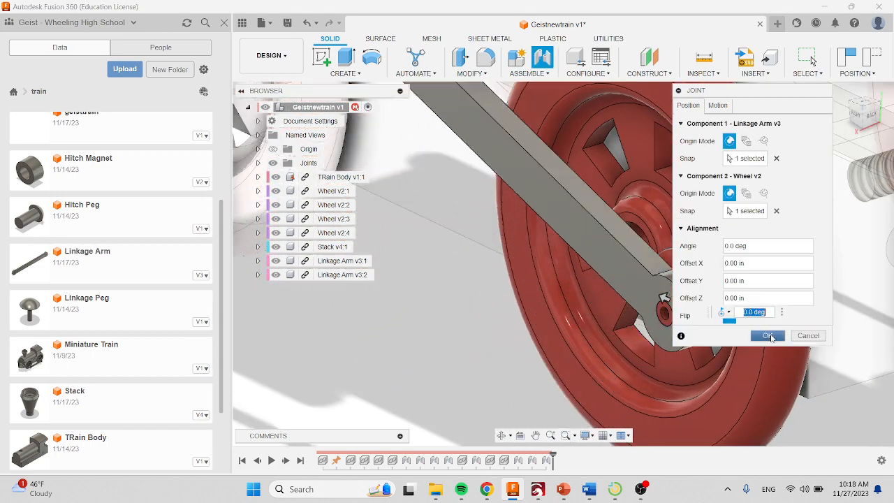
click(768, 336)
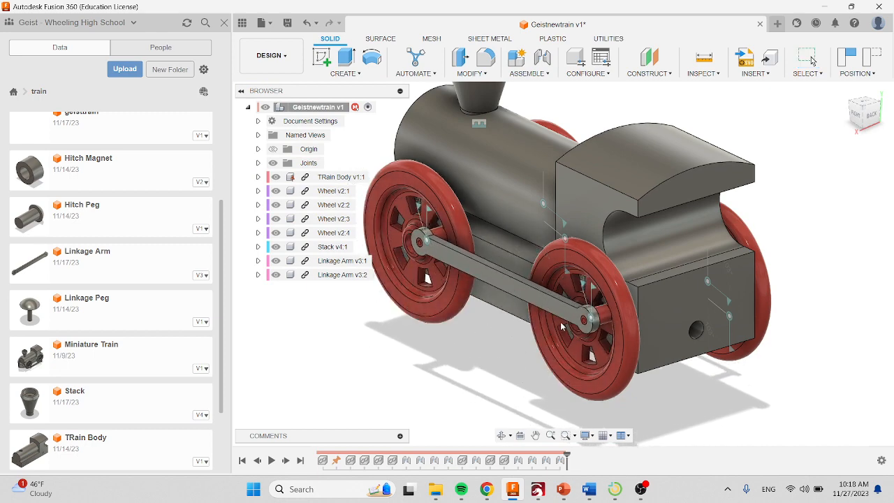
Insert three copies of the Linkage Peg into the assembly, keeping them separate from each other near the train.
drag(67, 315, 358, 346)
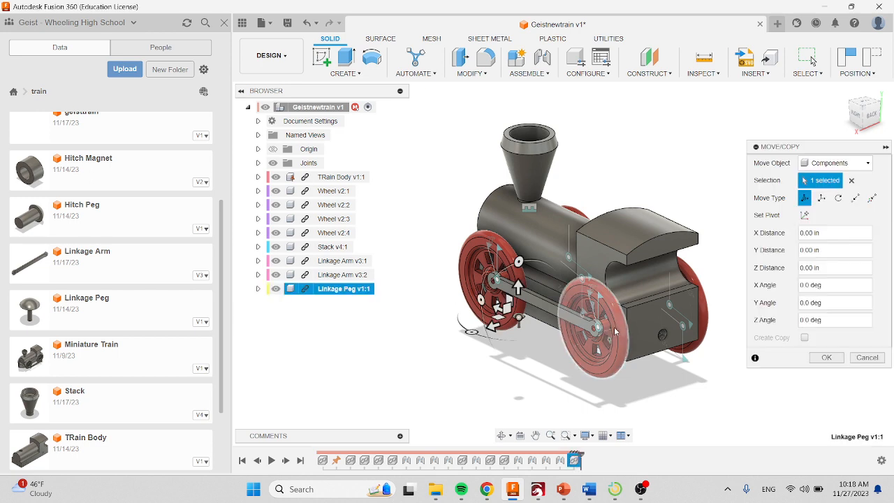
click(826, 358)
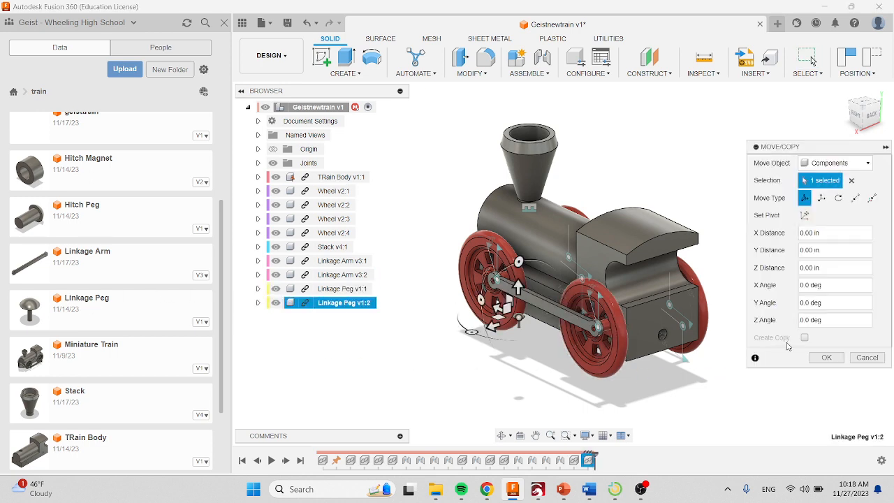
click(827, 357)
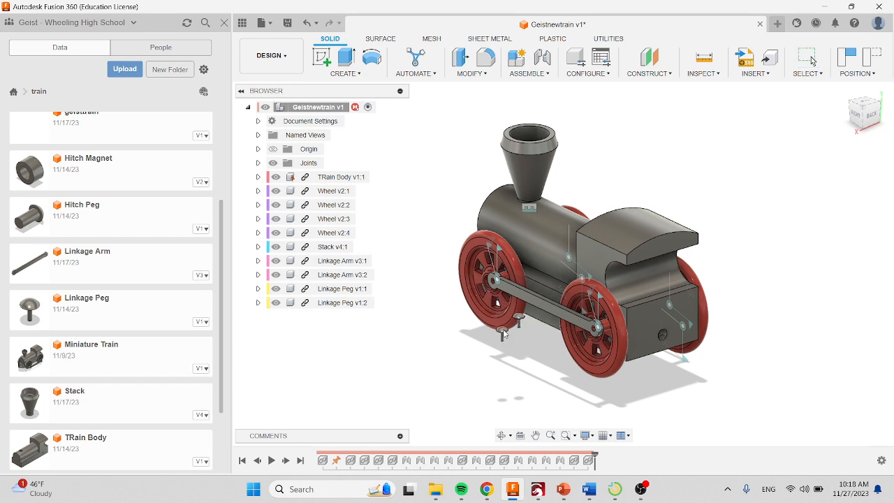
drag(93, 308, 443, 373)
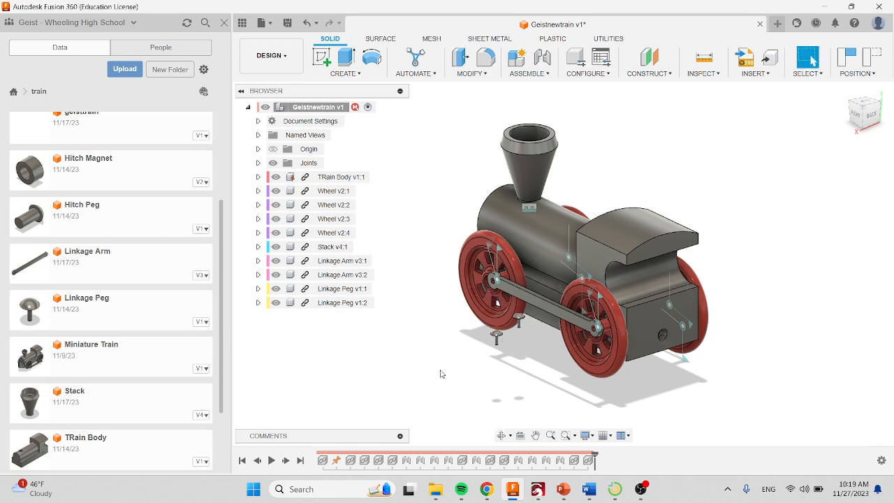
middle_drag(522, 331, 531, 325)
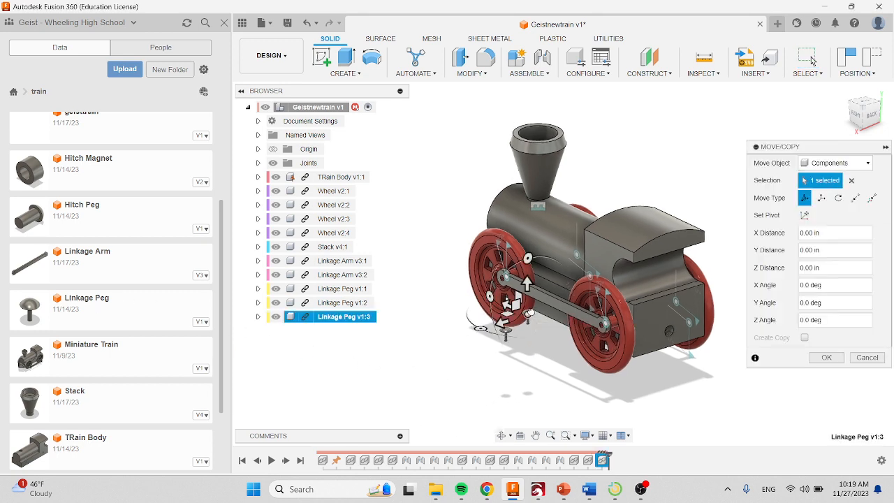
click(826, 357)
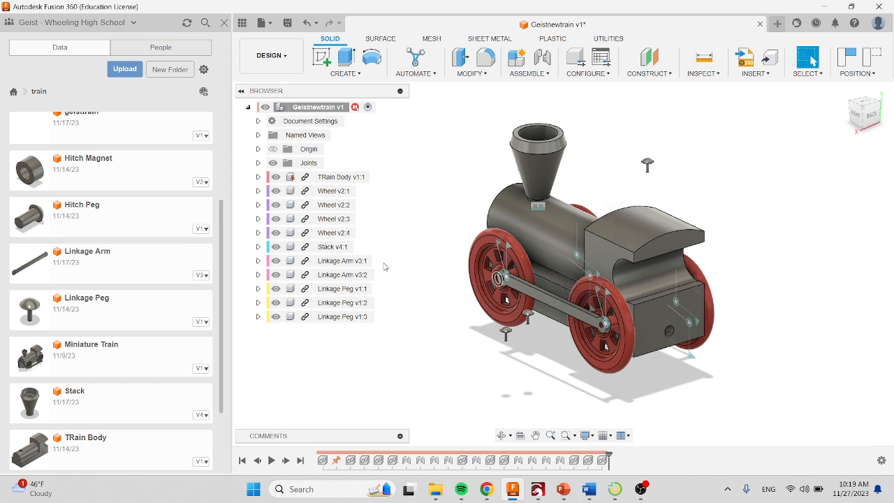
Insert a fourth Linkage Peg and move it above the train by about -3.648 in X, 2.885 in Y and -1.413 in Z.
drag(175, 322, 768, 244)
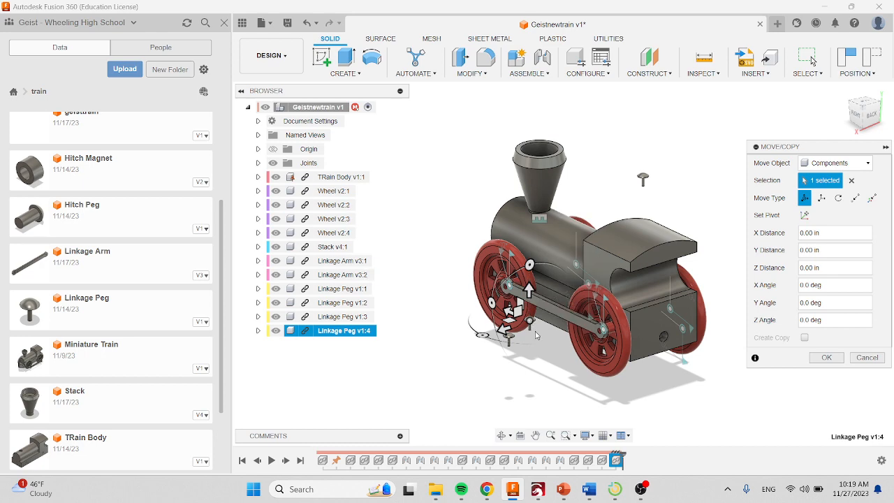
drag(529, 321, 689, 188)
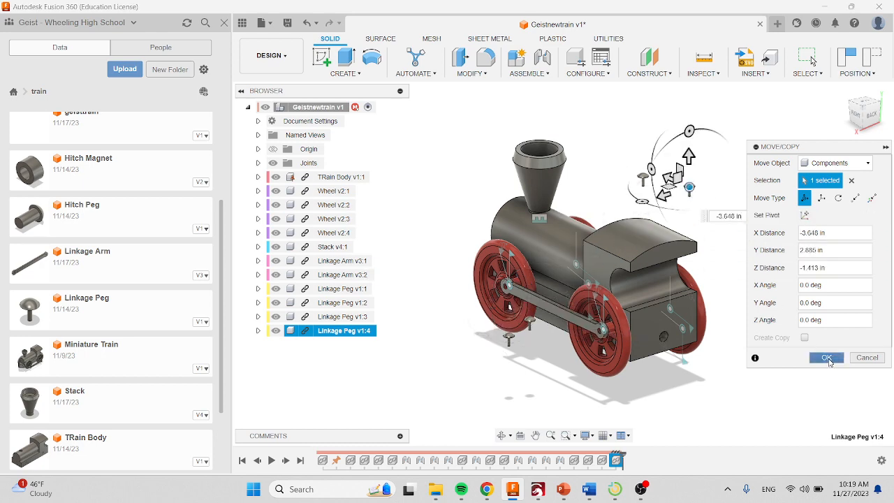
click(826, 357)
Join the underside of one linkage peg's head to the hole in the right front wheel's peg, over the linkage arm.
scroll(579, 303, up, 5)
middle_drag(578, 303, 627, 278)
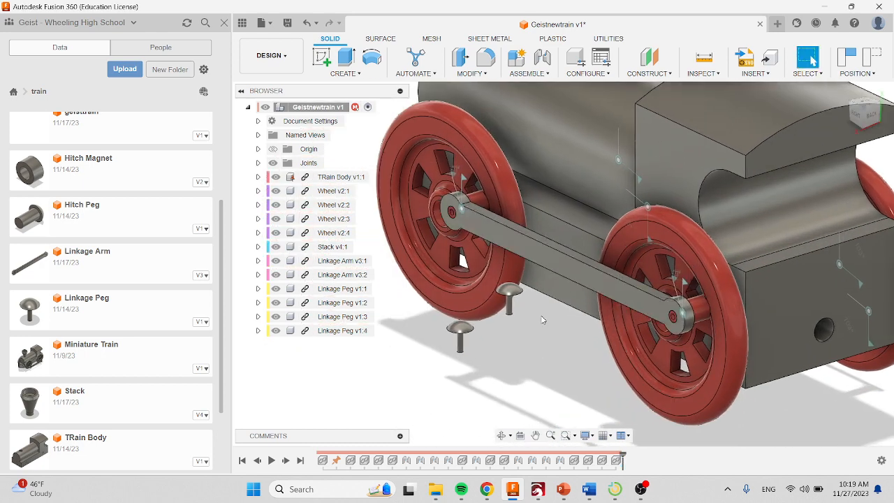
shift+middle_drag(538, 310, 540, 274)
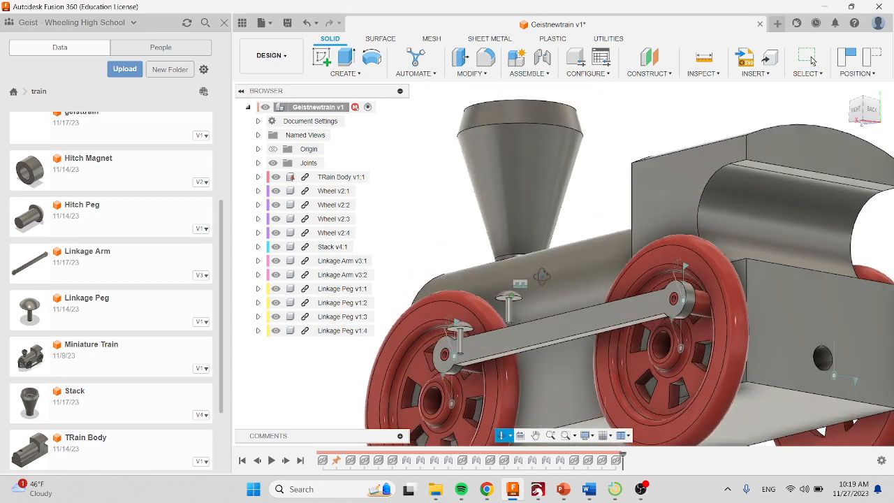
click(542, 58)
scroll(511, 298, up, 5)
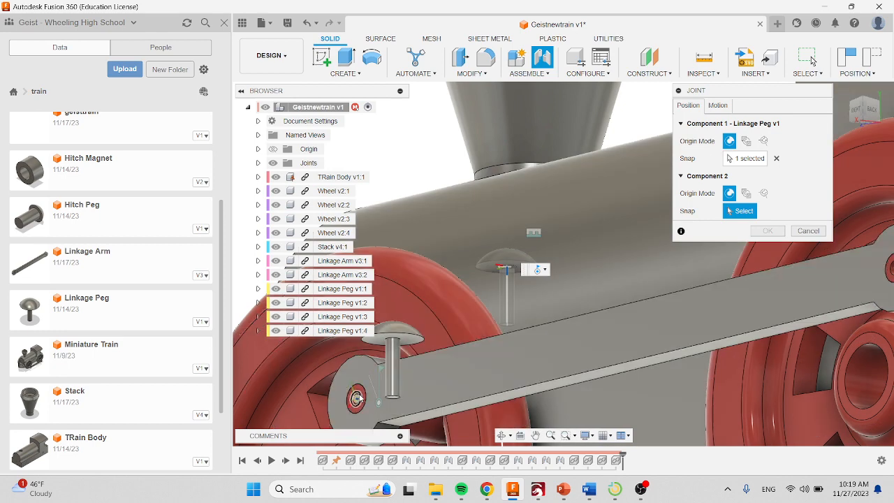
click(356, 398)
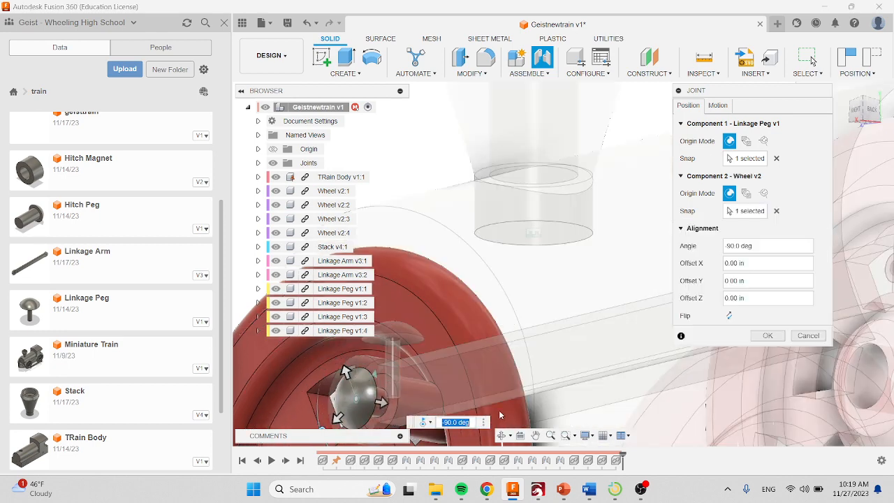
click(767, 336)
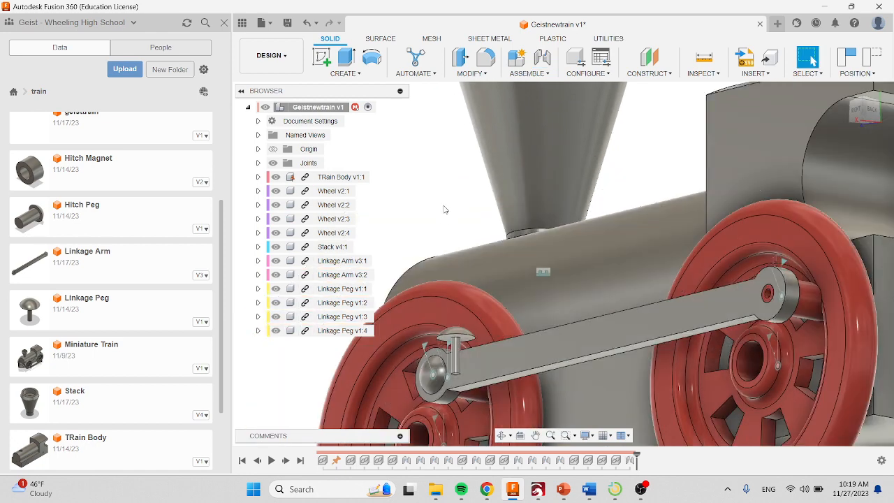
Join the underside of the second linkage peg's head to the hole in the right rear wheel's peg.
key(j)
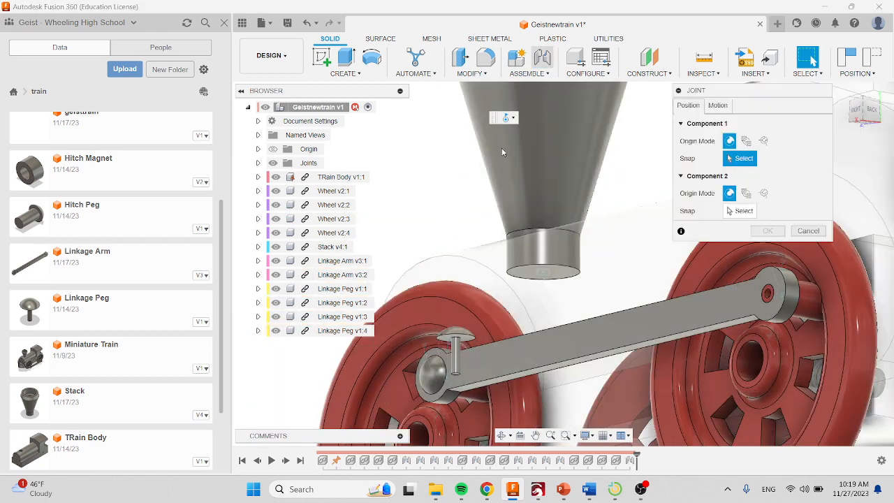
scroll(456, 341, up, 3)
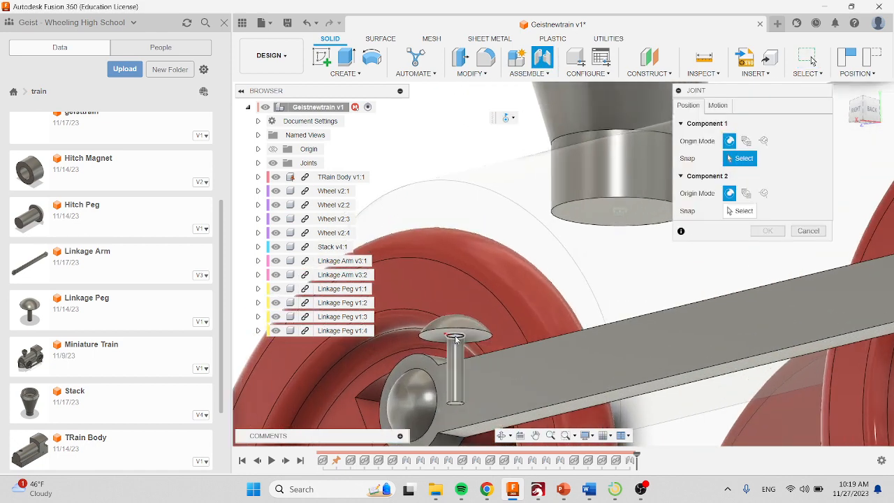
click(456, 340)
scroll(413, 290, down, 2)
scroll(484, 268, down, 3)
scroll(570, 299, up, 5)
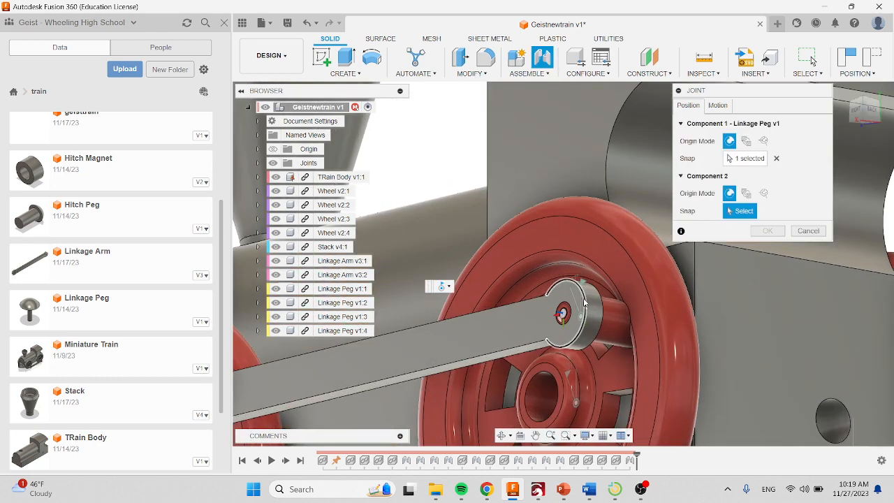
click(558, 319)
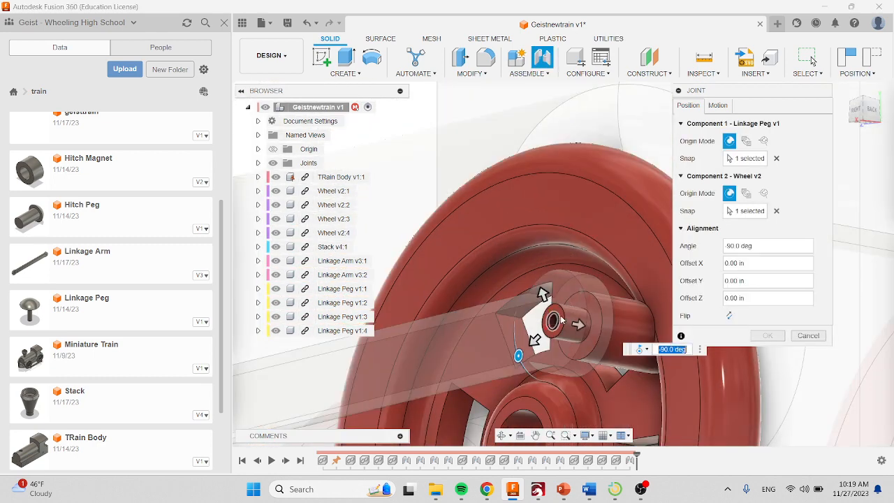
click(767, 336)
scroll(677, 326, down, 6)
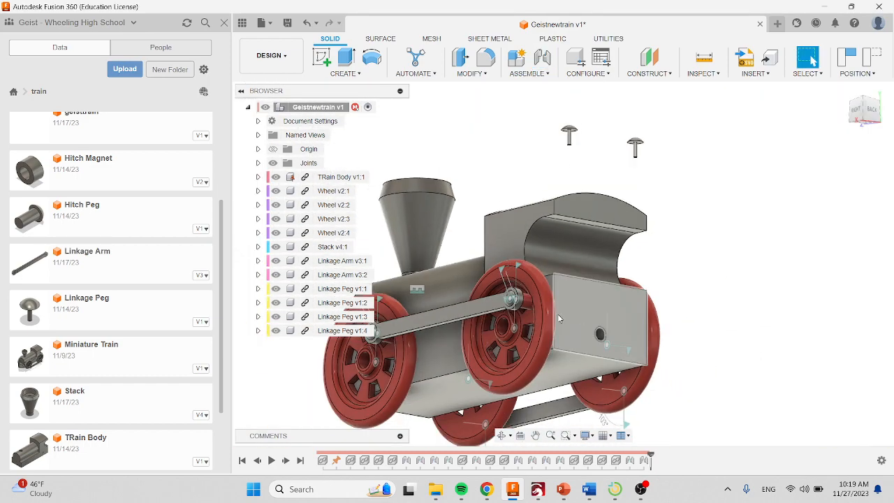
Join the underside of a third linkage peg's head to the hole in the left rear wheel's peg, flipping the peg to point inward.
middle_drag(558, 319, 449, 302)
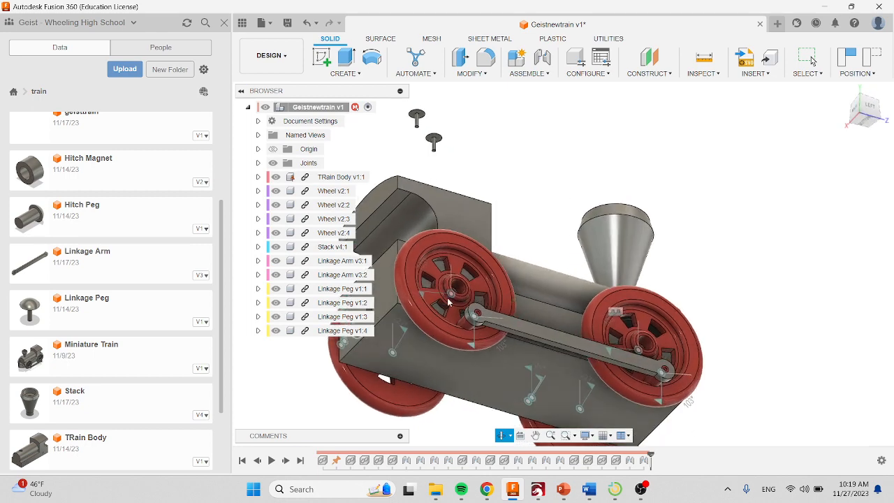
click(541, 59)
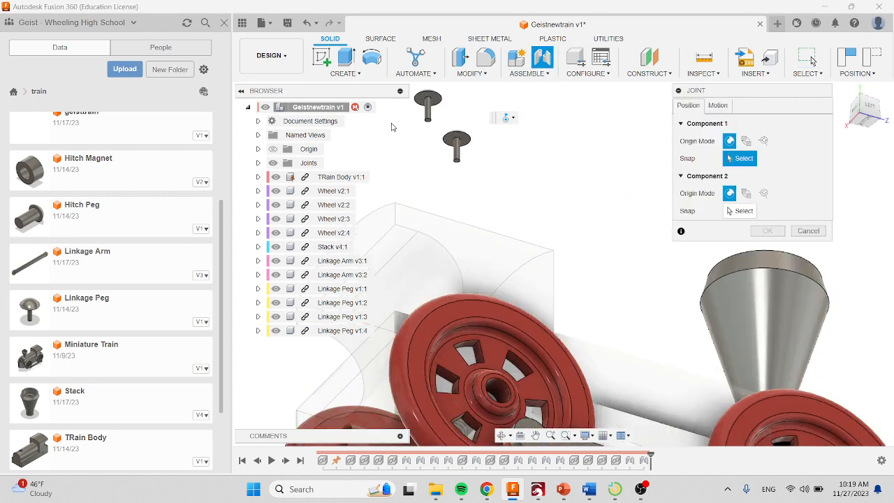
click(429, 100)
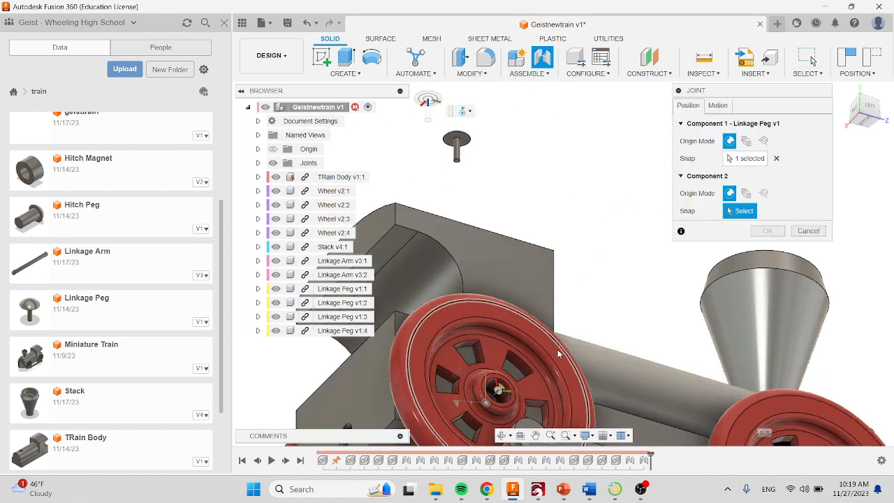
middle_drag(556, 353, 532, 257)
scroll(510, 340, up, 3)
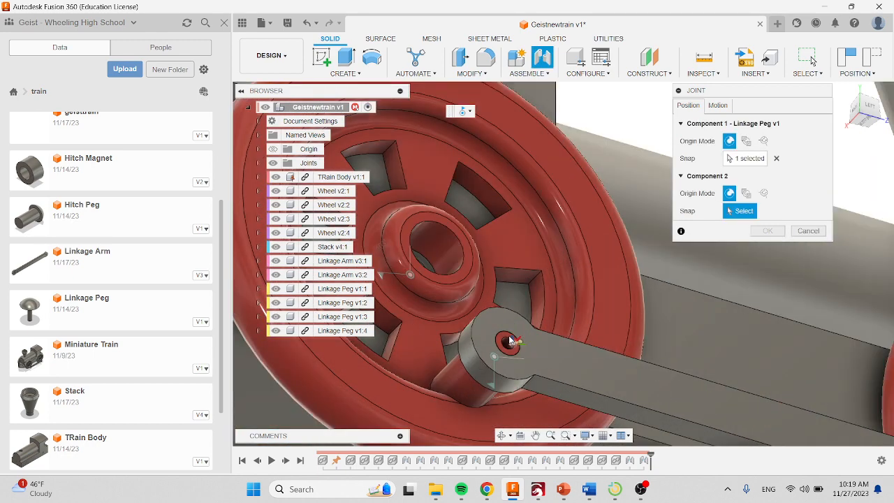
click(508, 342)
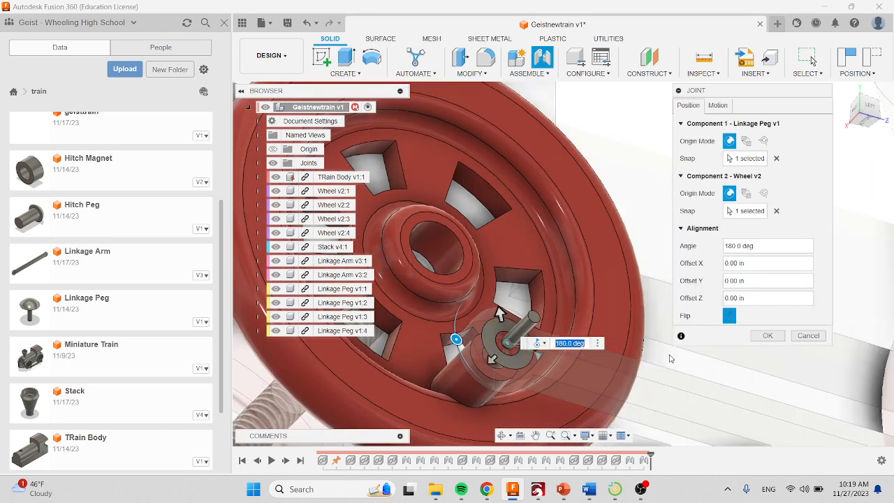
click(730, 317)
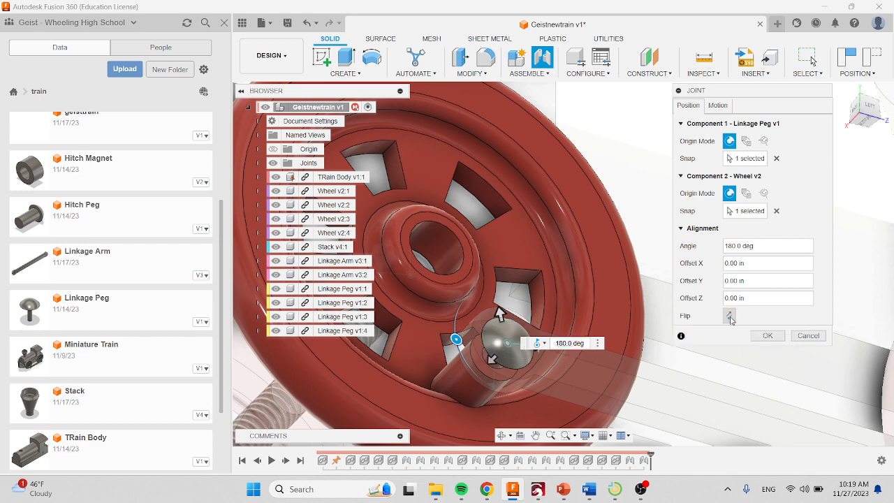
click(767, 336)
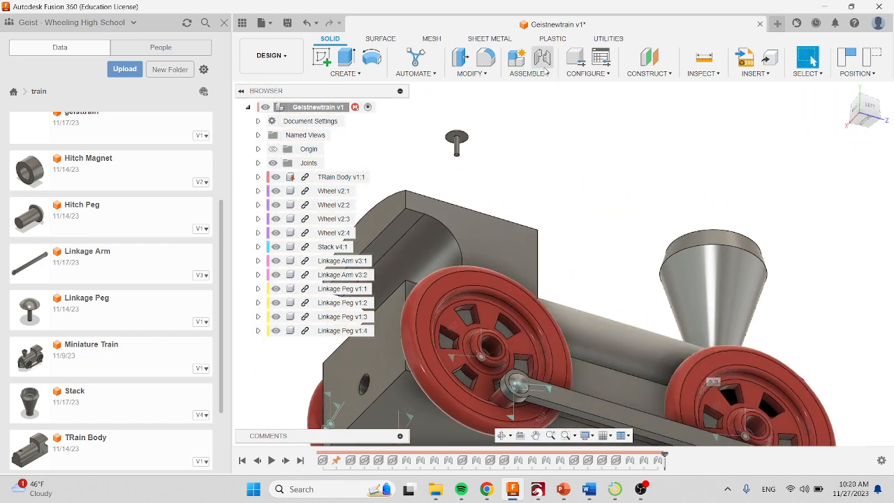
Join the underside of the fourth linkage peg's head to the hole in the left front wheel's peg, flipping the linkage peg to point inward.
click(542, 59)
click(458, 142)
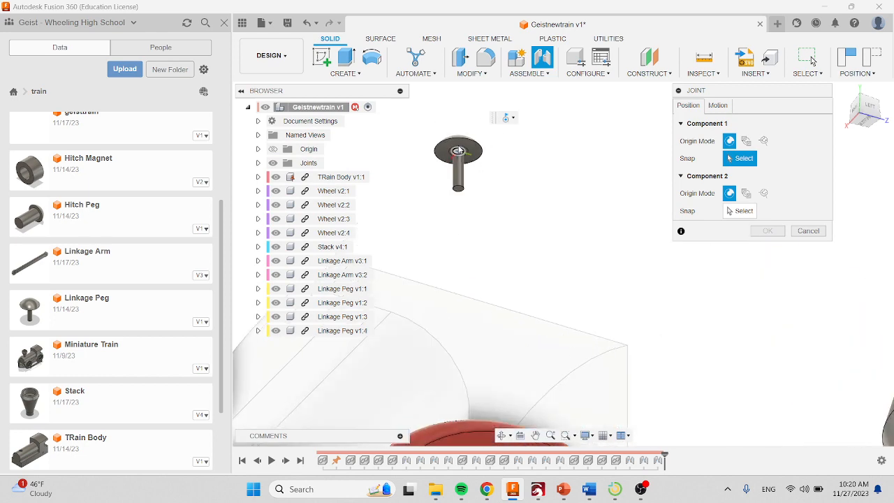
click(458, 150)
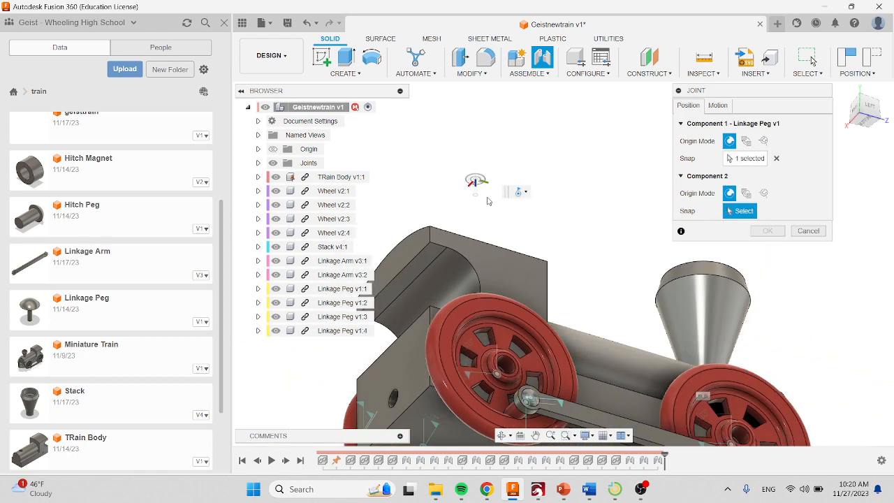
scroll(679, 377, up, 4)
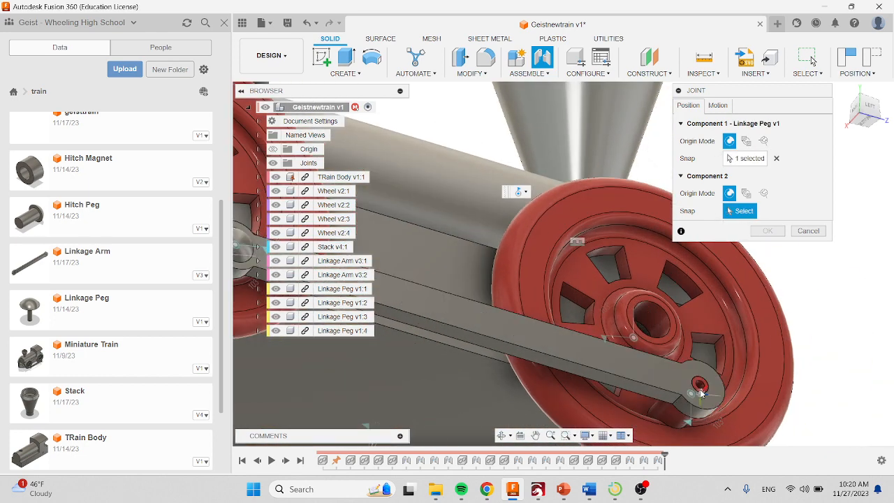
click(699, 383)
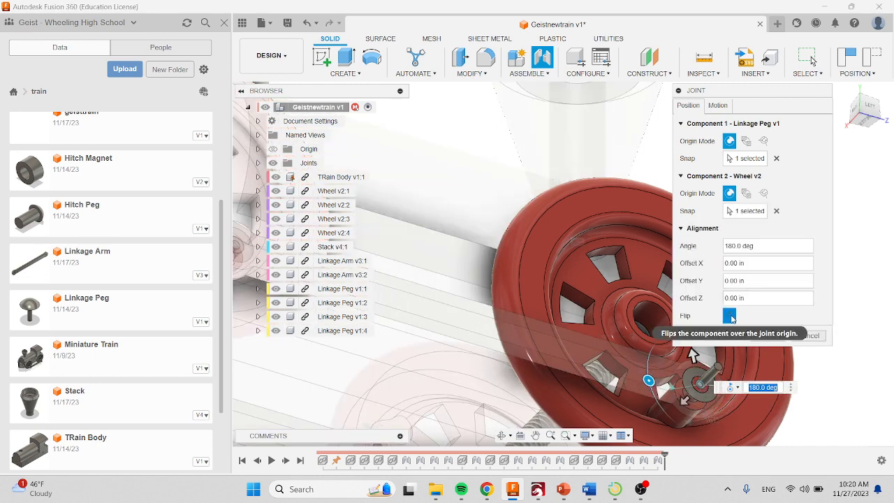
click(767, 335)
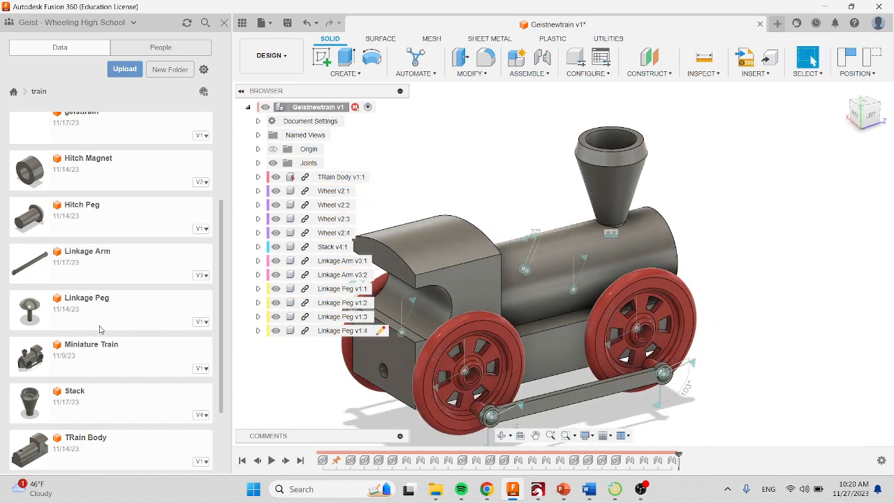
Insert an Axle Peg and move it beside the train by about -5.237 in X and -6.254 in Z.
scroll(97, 322, up, 3)
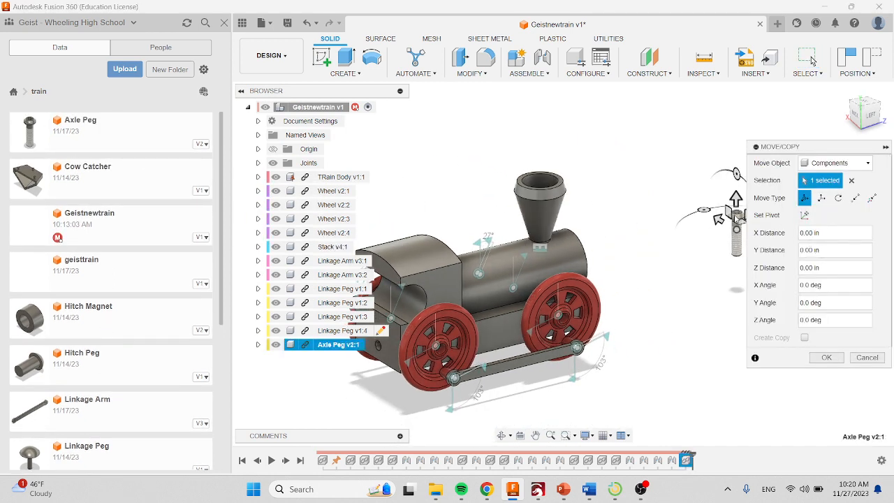
drag(737, 219, 637, 345)
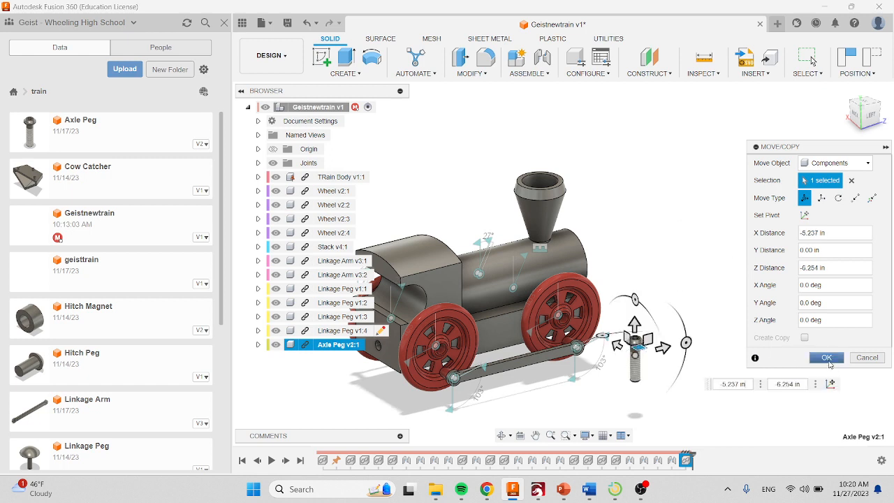
click(828, 362)
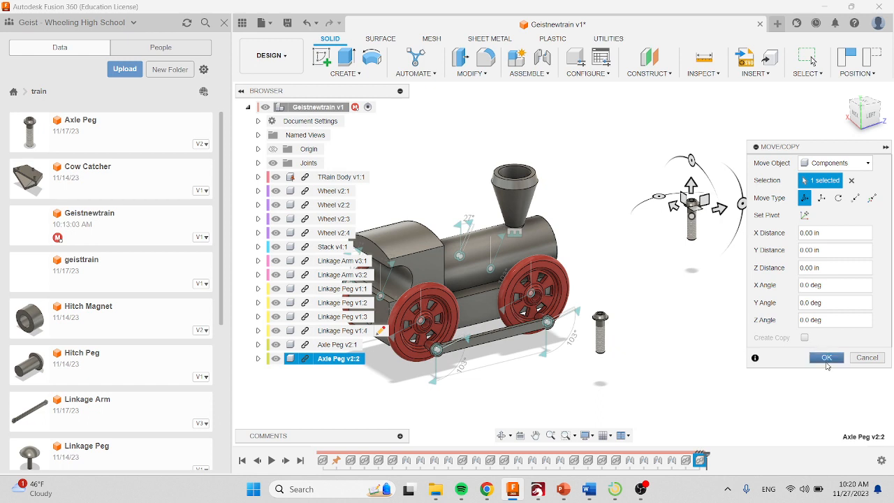
Insert three more Axle Pegs beside the train and save the assembly as a new version.
click(826, 360)
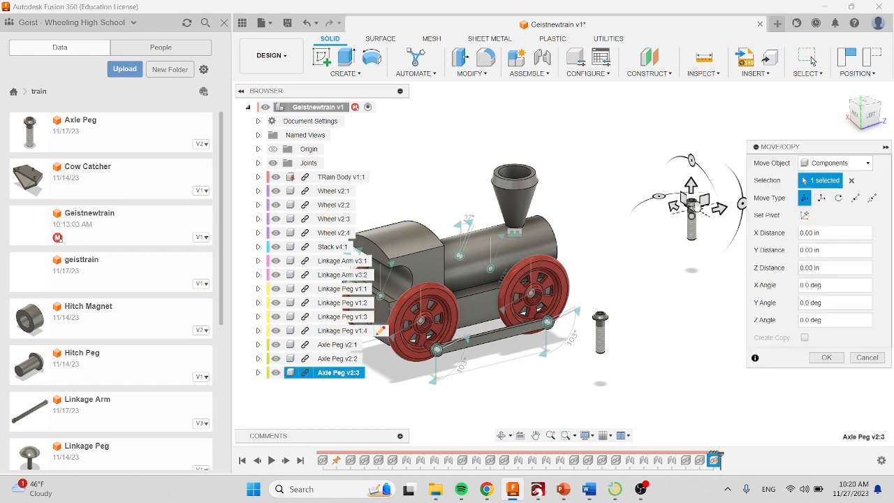
drag(694, 207, 674, 286)
click(828, 357)
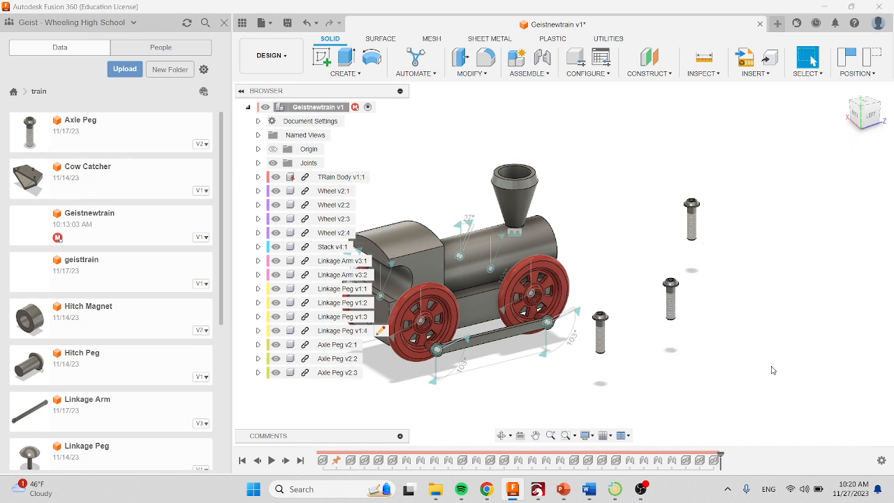
click(826, 357)
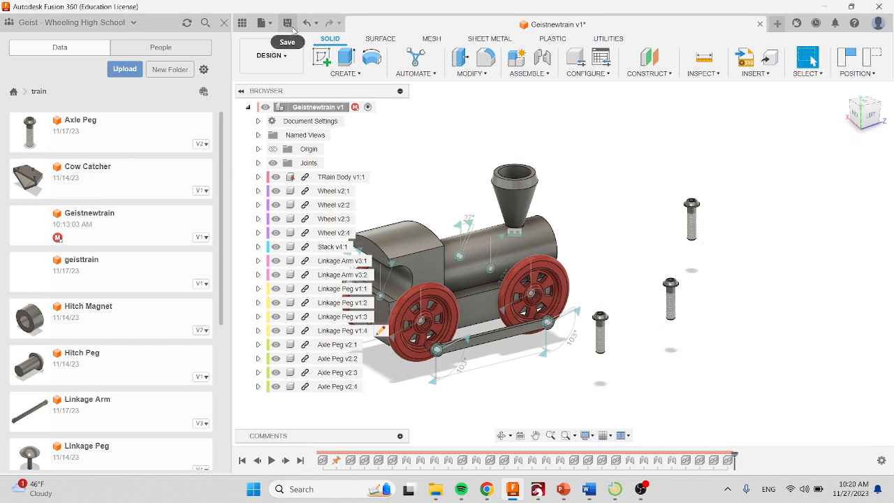
click(470, 270)
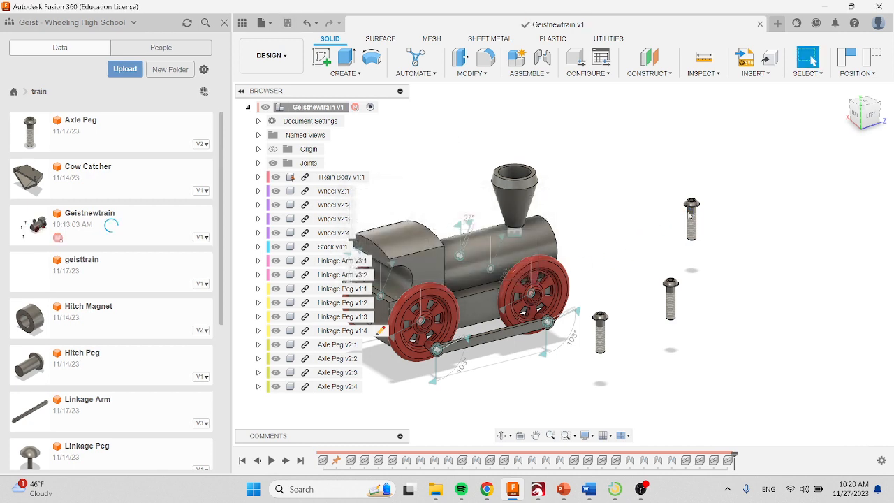
Join the underside of one axle peg's head to the left front wheel's hub hole, flipping the peg to point inward.
scroll(657, 258, up, 5)
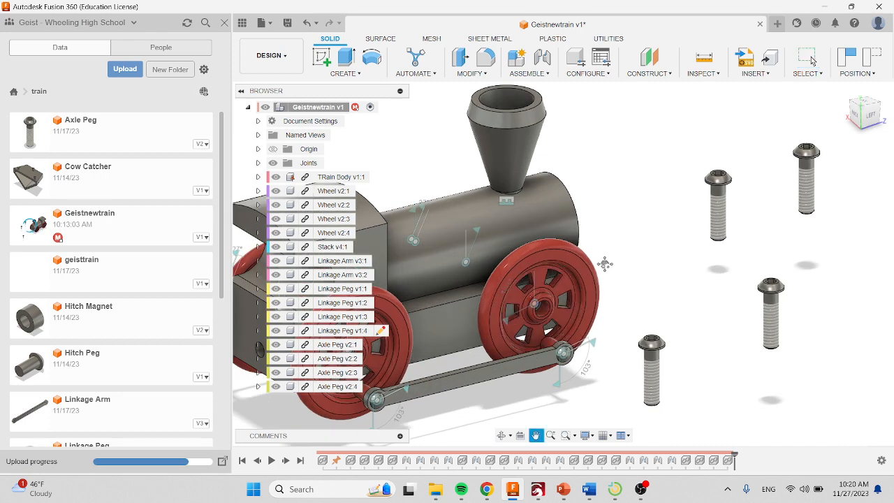
shift+middle_drag(655, 262, 574, 152)
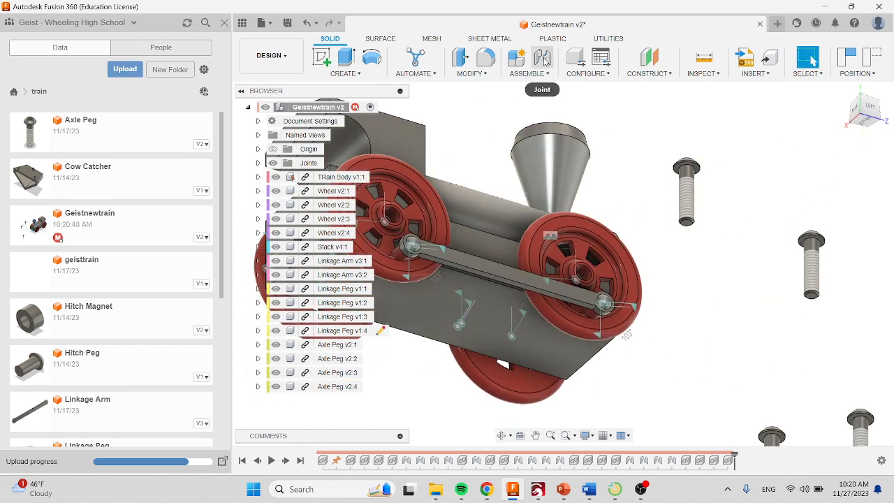
click(545, 61)
scroll(687, 167, up, 3)
middle_drag(606, 180, 531, 175)
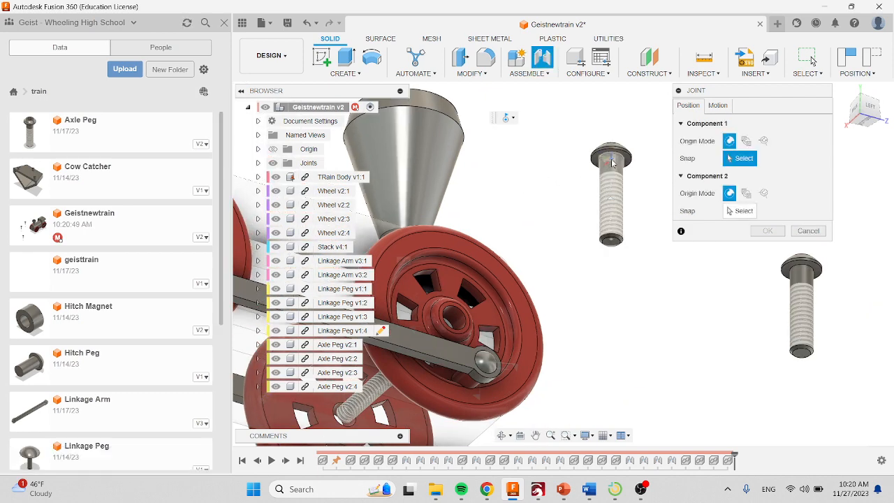
click(611, 162)
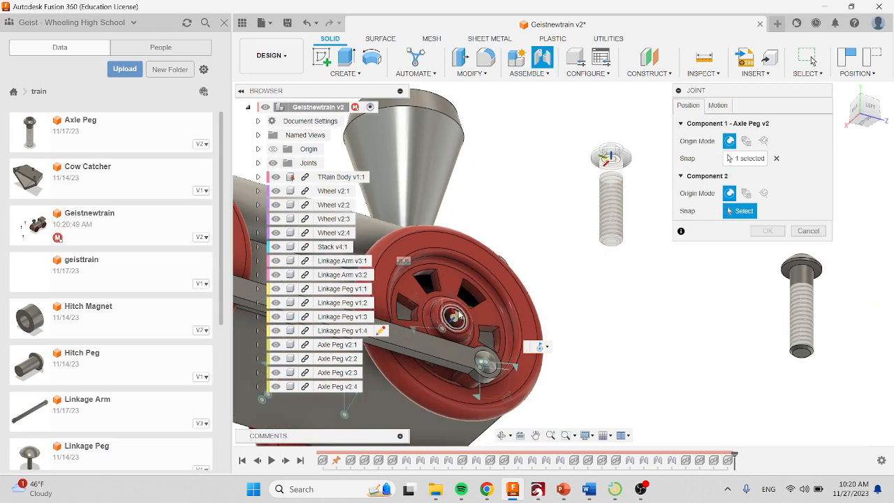
click(456, 318)
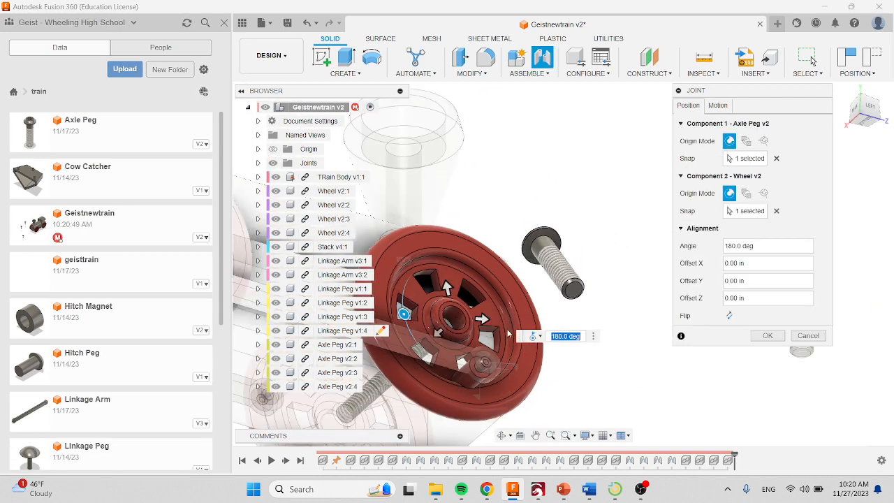
click(728, 316)
click(771, 338)
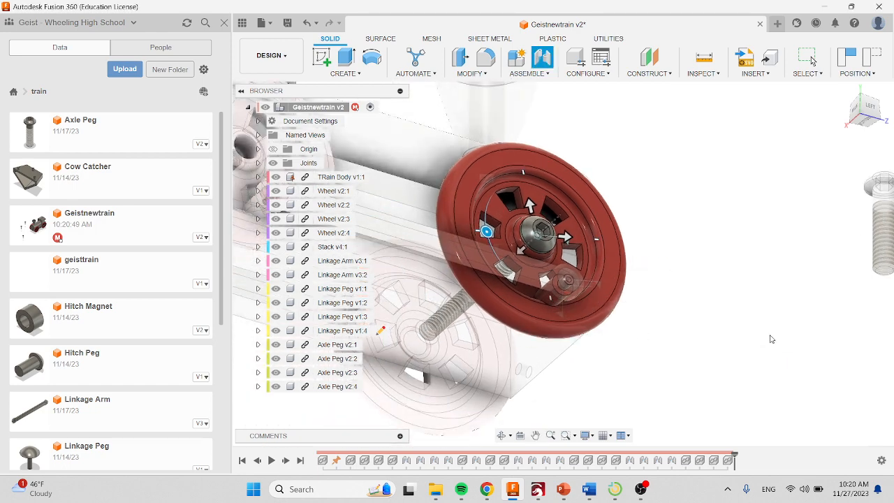
Join the underside of a second axle peg's head to the left rear wheel's hub hole, flipping the peg to point inward.
click(542, 58)
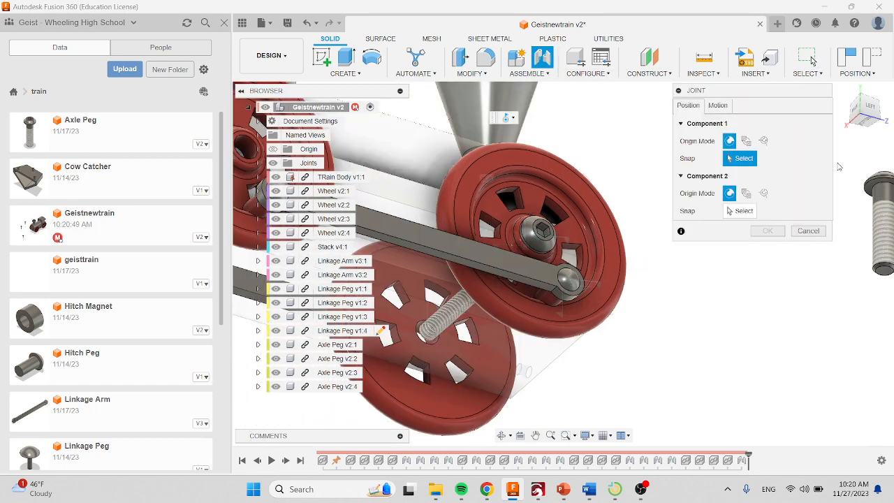
click(883, 187)
middle_drag(630, 296, 884, 369)
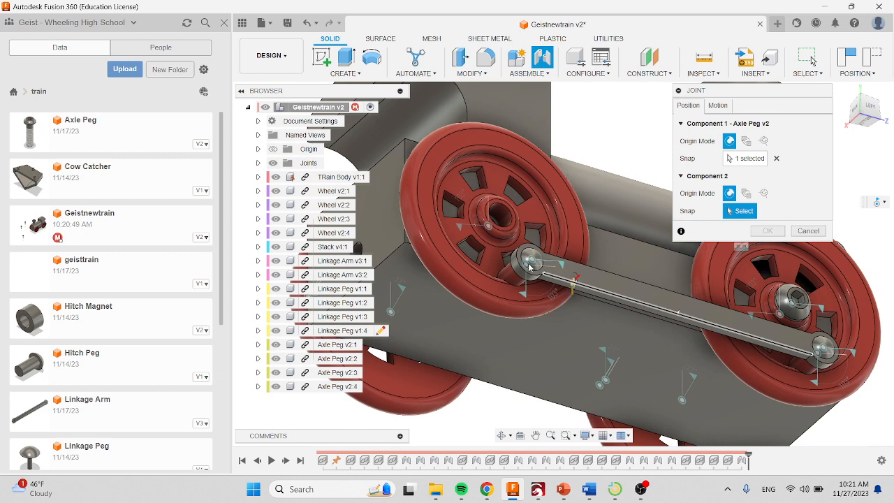
click(500, 215)
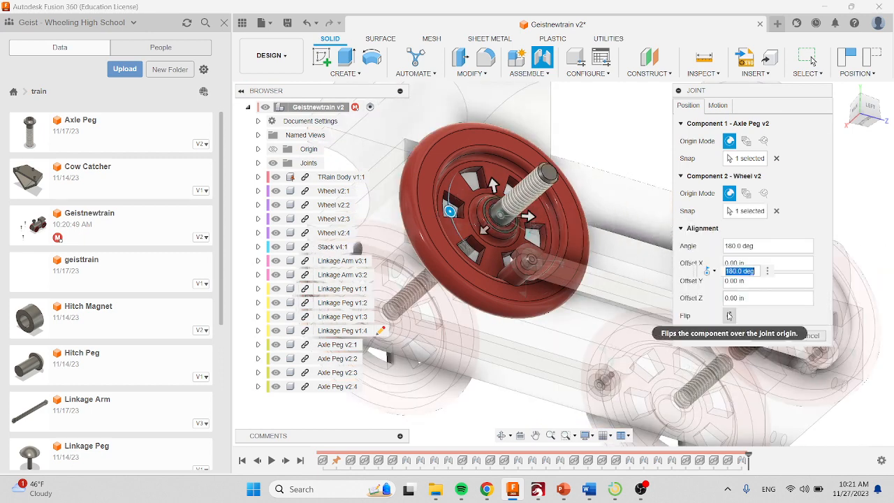
click(729, 315)
click(768, 336)
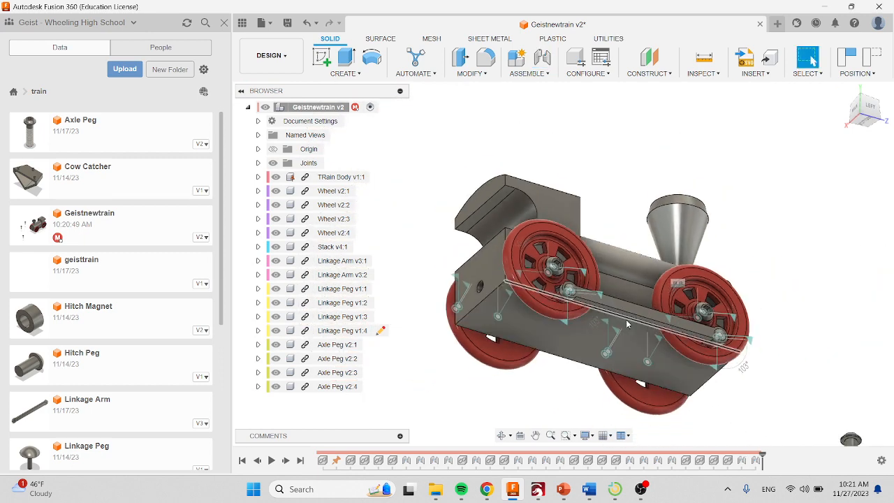
Move the two loose axle pegs closer to the right side of the train.
drag(794, 418, 484, 353)
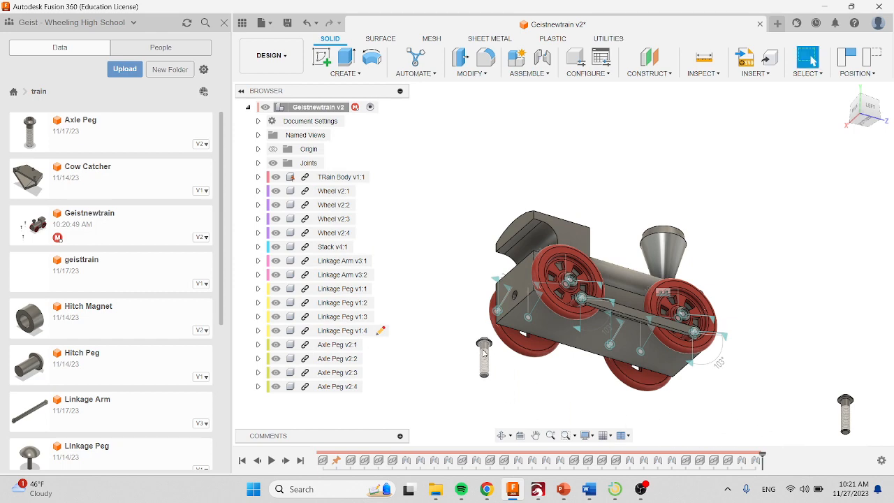
drag(843, 412, 667, 424)
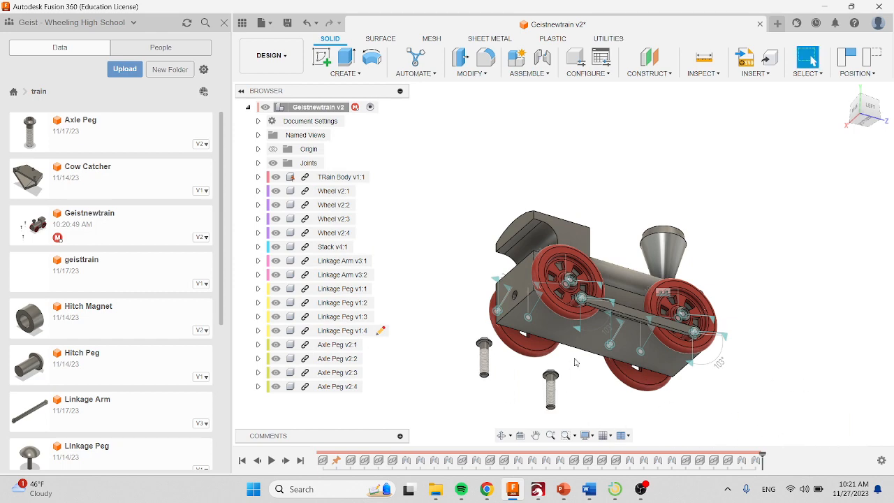
shift+middle_drag(574, 361, 586, 209)
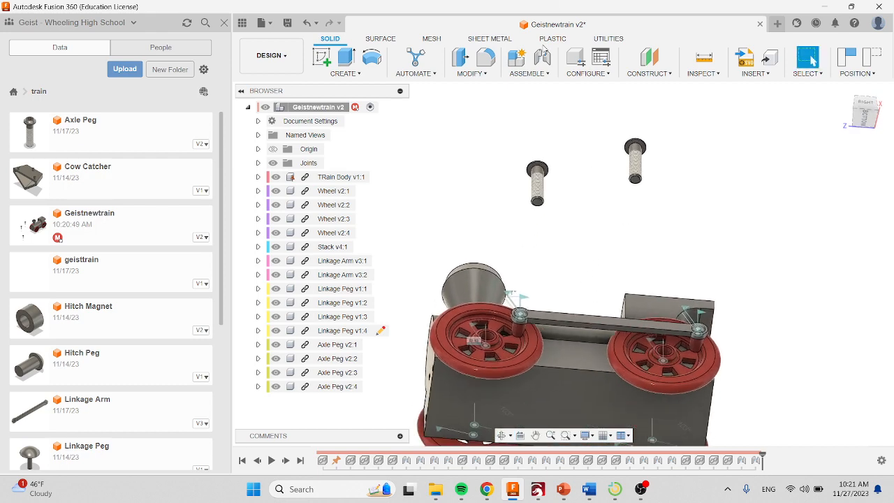
Join the underside of a third axle peg's head to the right front wheel's hub hole, flipping the peg to point inward.
click(543, 57)
scroll(542, 161, up, 3)
click(533, 172)
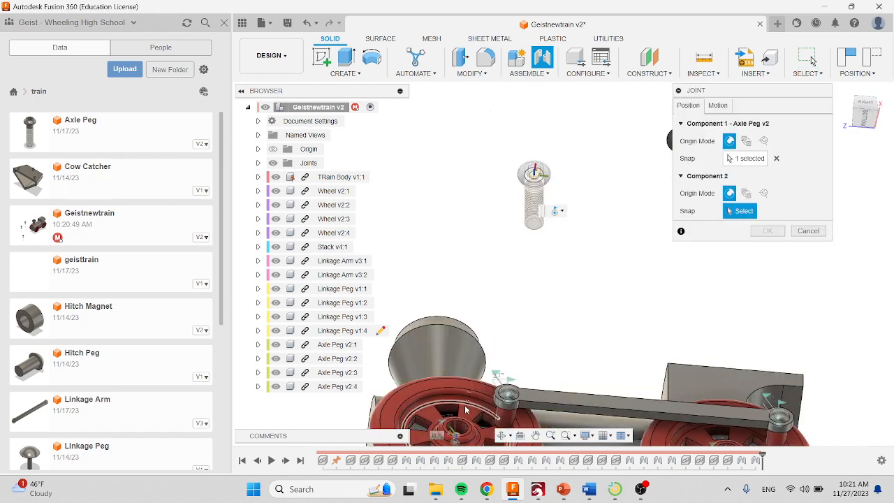
click(457, 425)
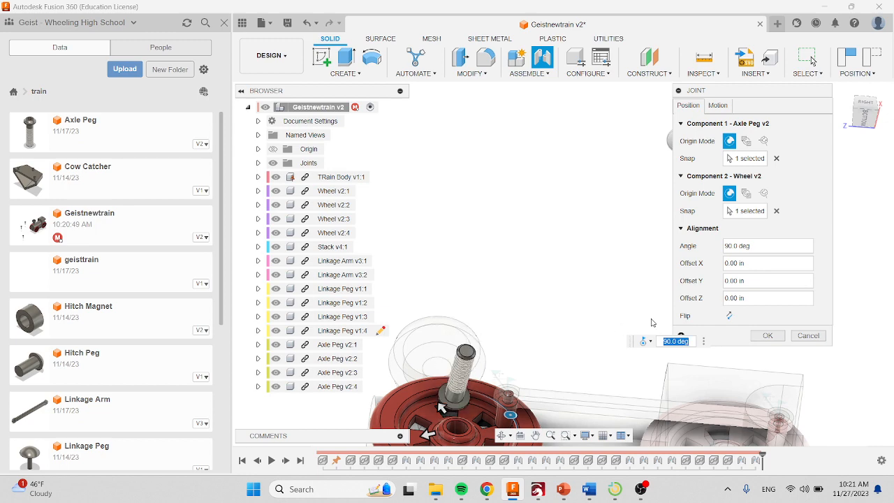
click(729, 315)
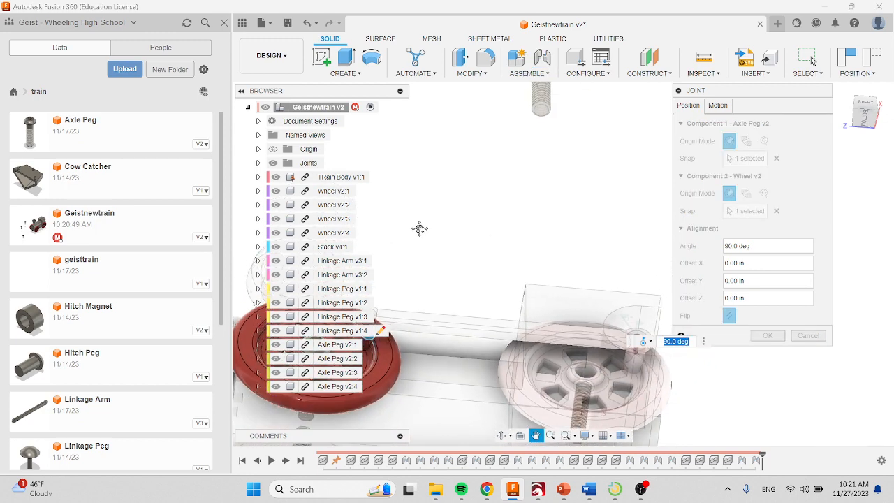
click(768, 335)
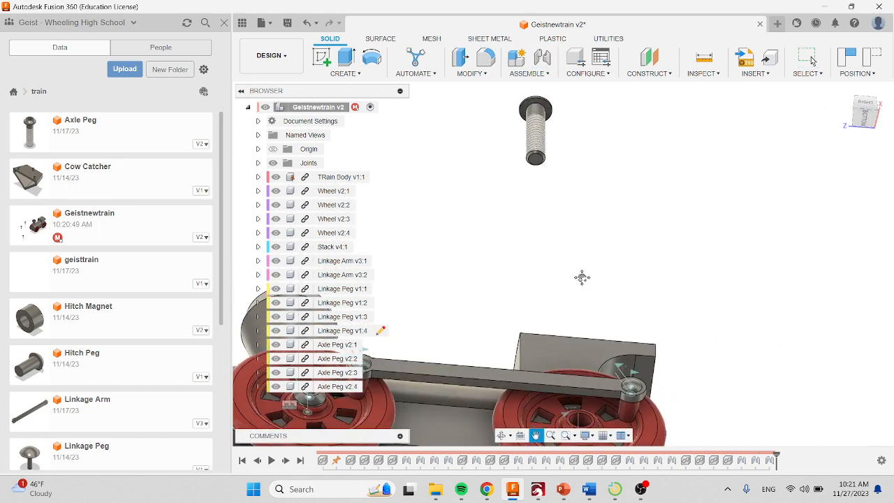
Join the underside of the last axle peg's head to the right rear wheel's hub hole, flipping the peg to point inward.
click(544, 65)
click(536, 112)
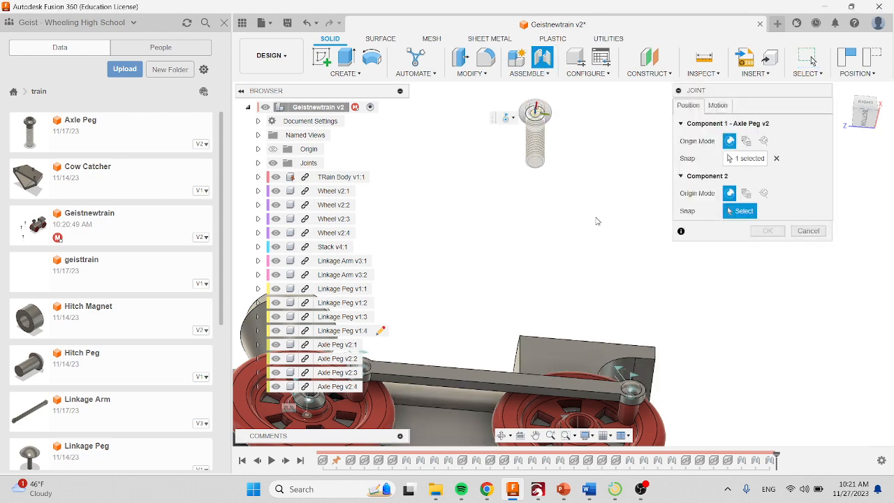
middle_drag(598, 244, 548, 104)
click(530, 280)
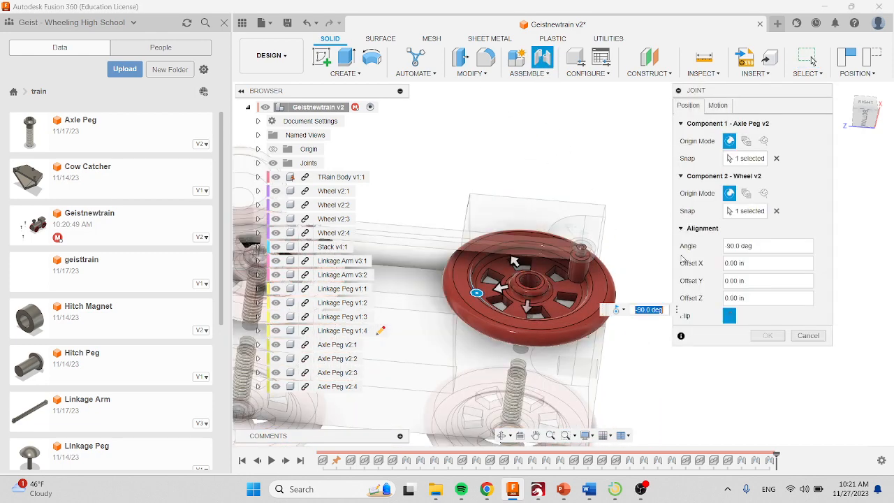
click(767, 335)
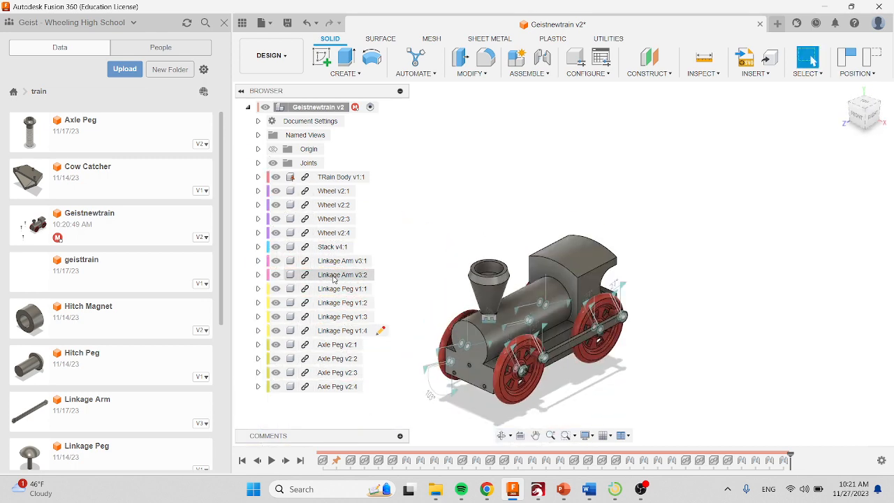
Insert the Hitch Magnet and Hitch Peg into the assembly and place both clear of the train's rear end.
drag(76, 330, 467, 196)
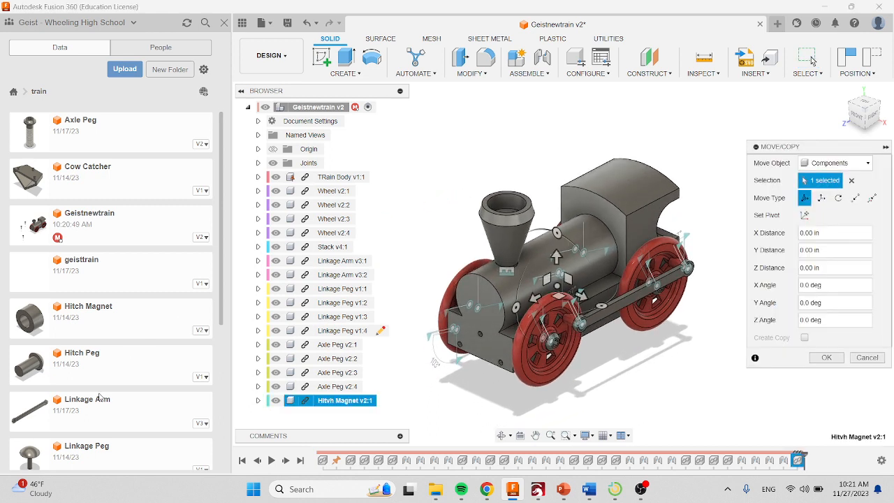
click(825, 358)
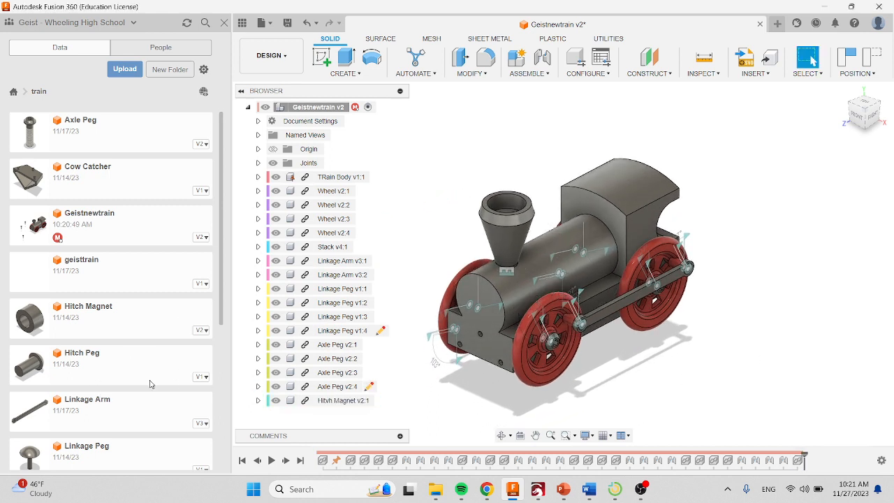
drag(79, 364, 741, 310)
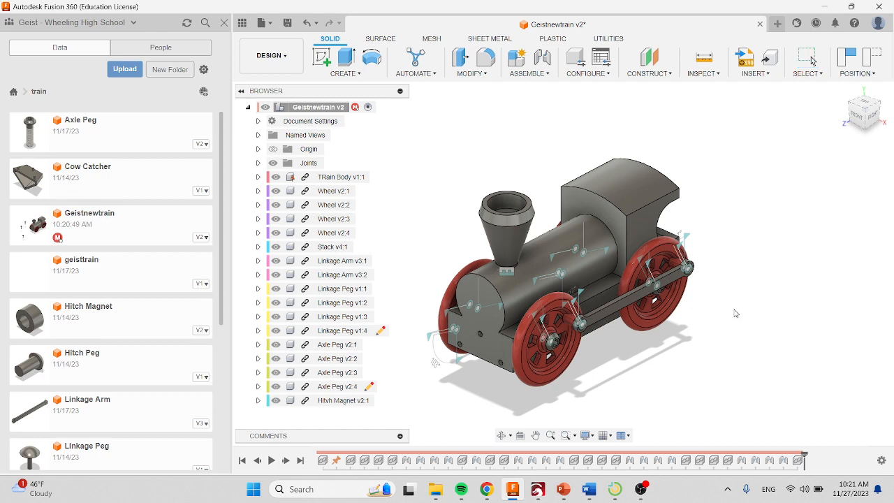
click(825, 361)
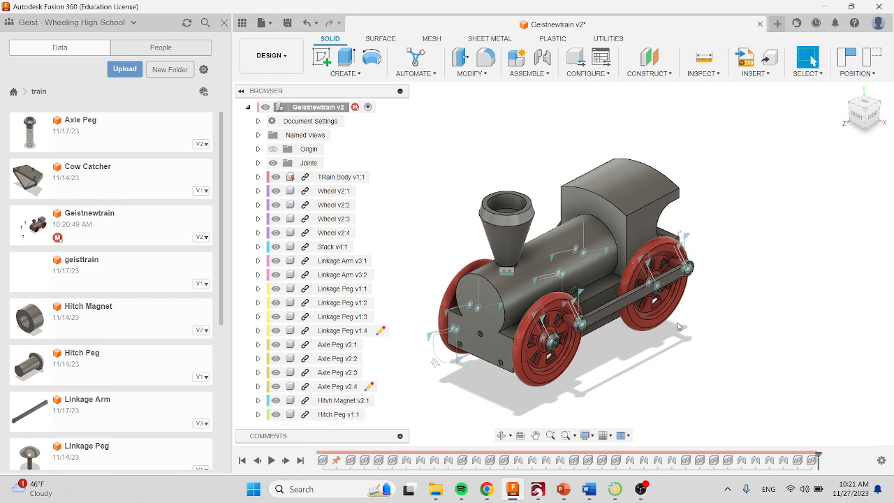
shift+middle_drag(705, 311, 515, 244)
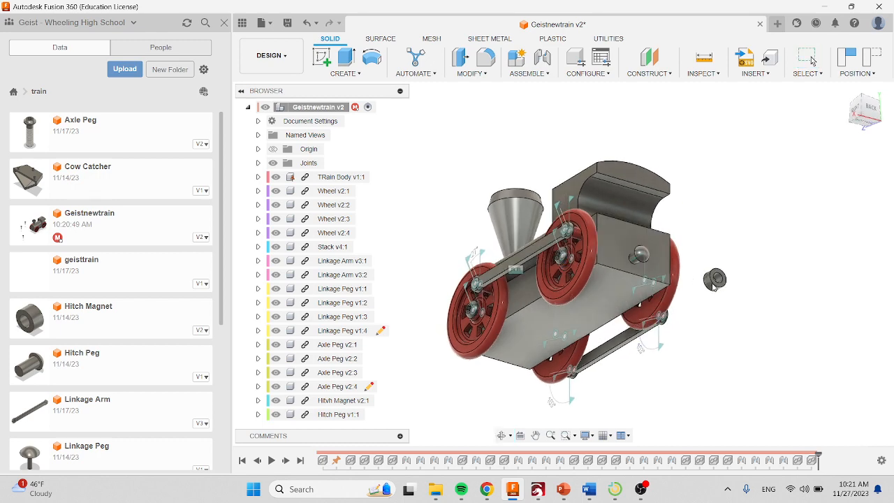
drag(646, 264, 709, 285)
scroll(708, 286, up, 2)
drag(777, 227, 726, 209)
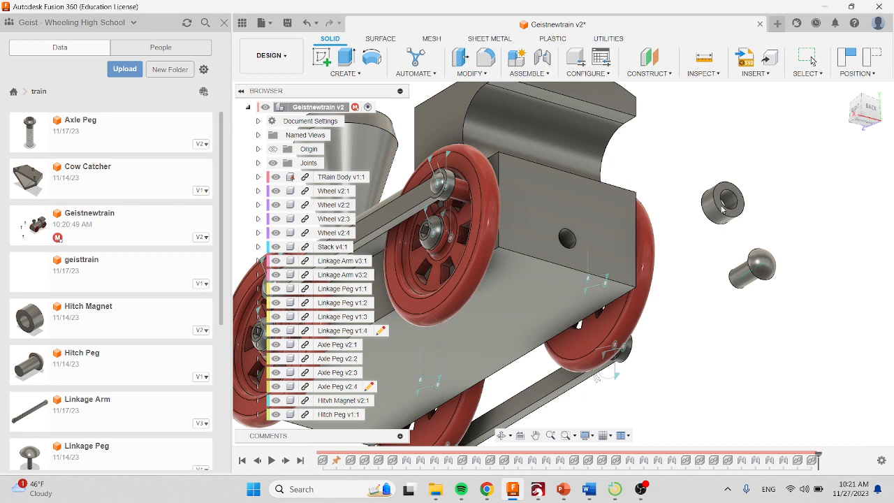
Join the hitch magnet's bore to the hole in the train body's rear face, flipping the magnet to sit outside.
click(546, 66)
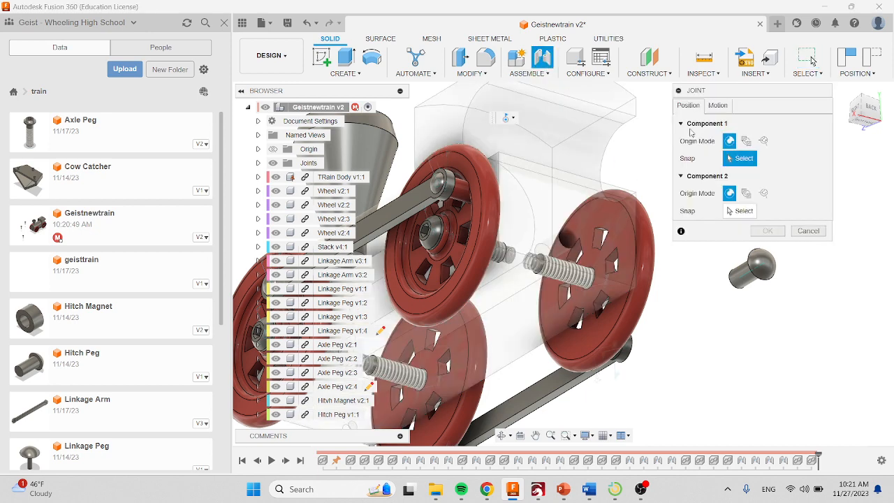
click(717, 104)
click(689, 105)
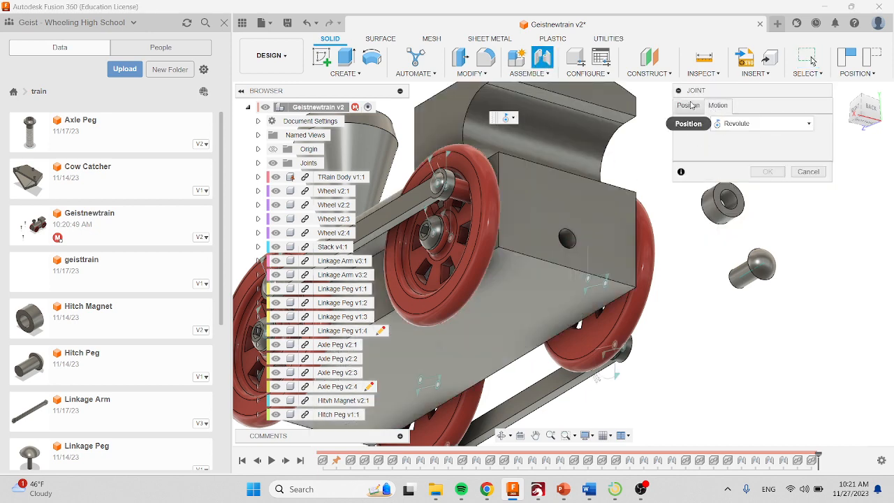
drag(747, 91, 797, 324)
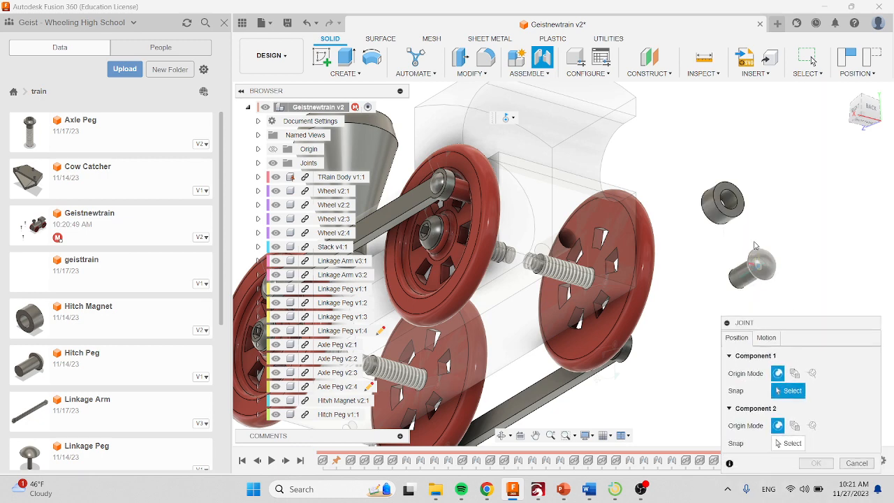
click(731, 213)
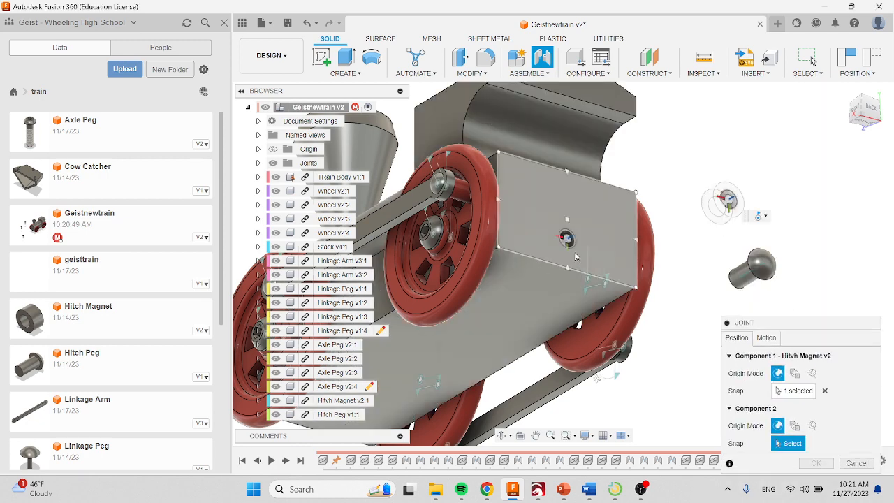
click(566, 239)
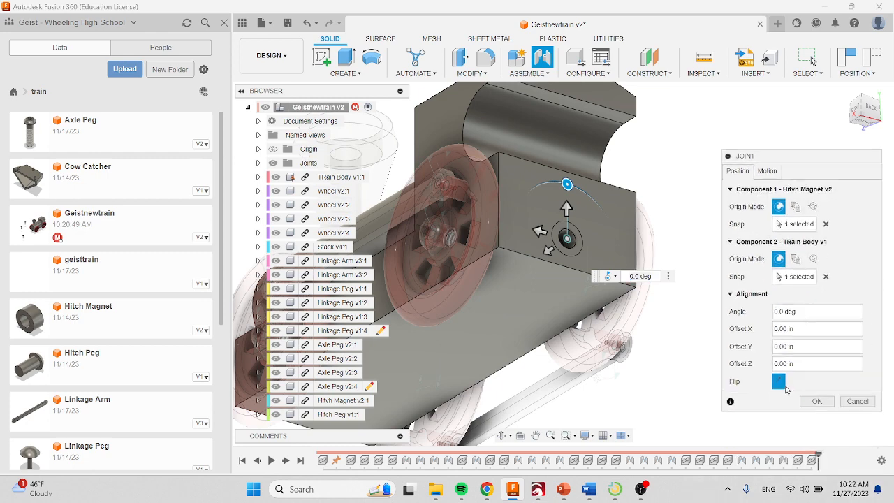
click(780, 383)
click(817, 400)
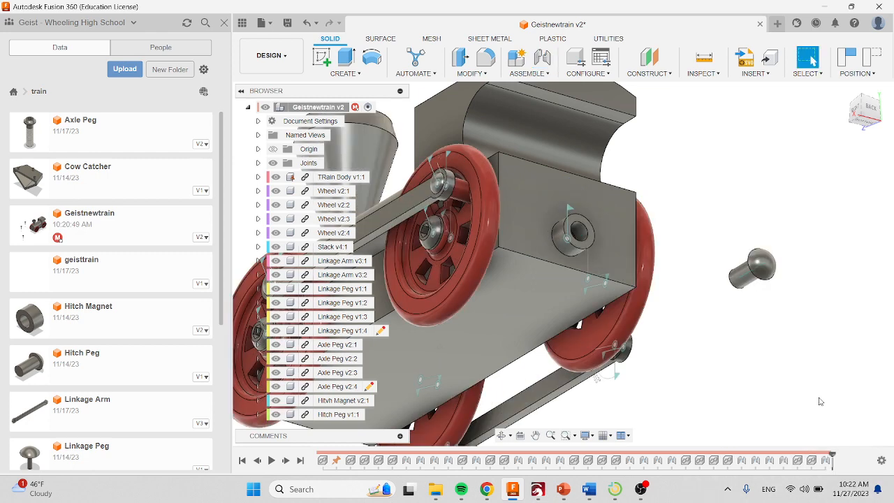
Join the underside of the hitch peg's head to the outer opening of the hitch magnet.
click(544, 60)
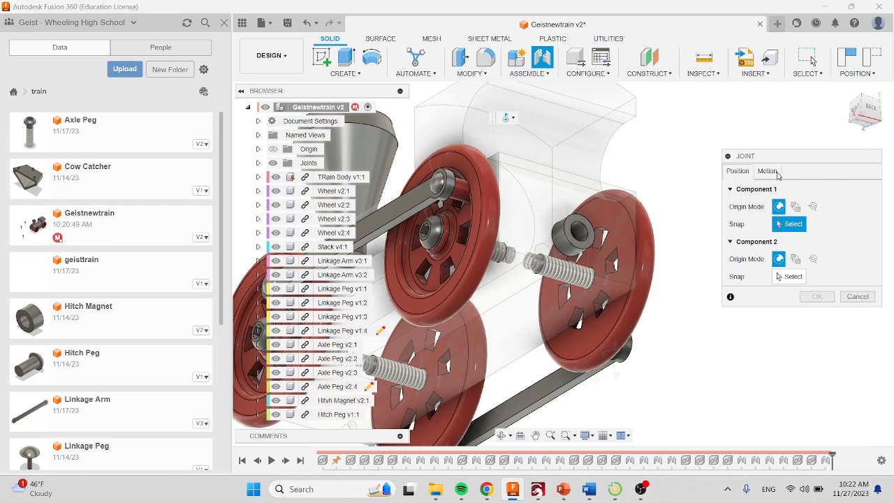
shift+middle_drag(722, 129, 747, 84)
middle_drag(681, 160, 501, 215)
shift+middle_drag(574, 303, 612, 319)
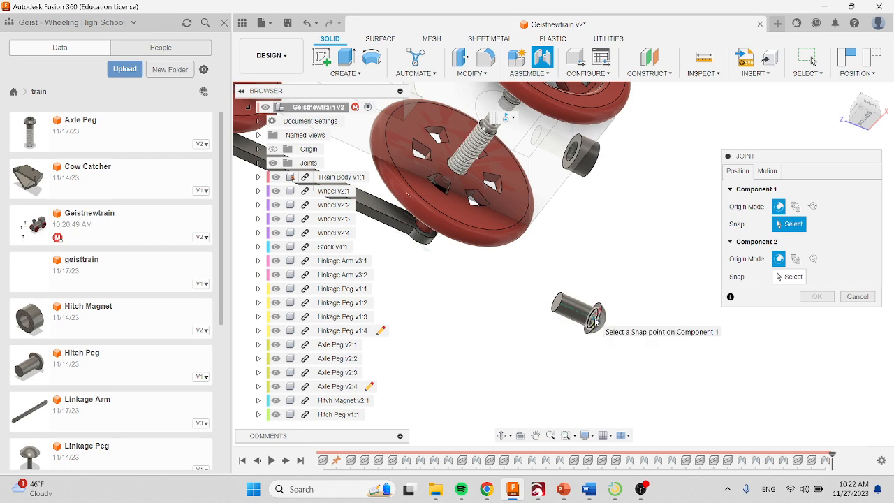
click(599, 319)
shift+middle_drag(615, 253, 621, 222)
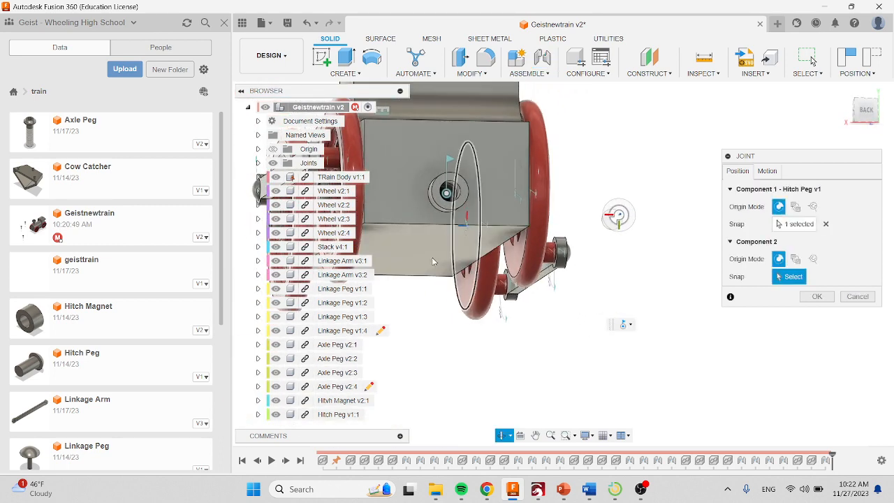
scroll(437, 208, up, 3)
click(469, 180)
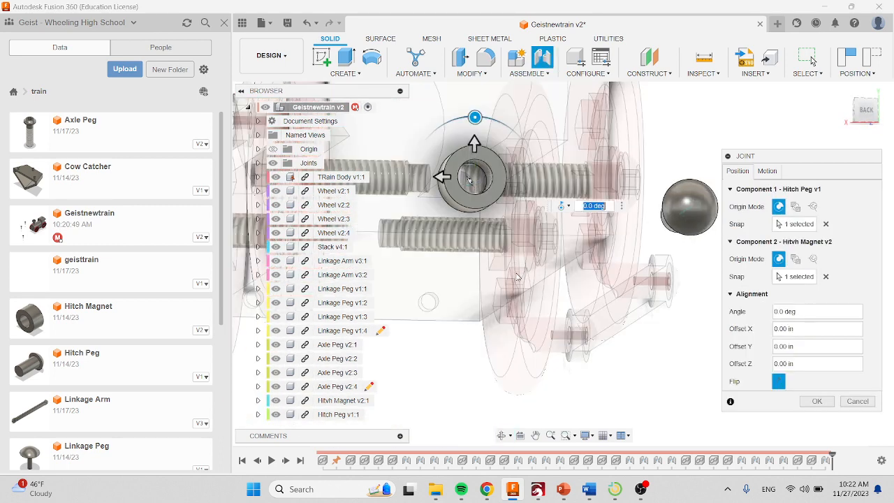
click(820, 400)
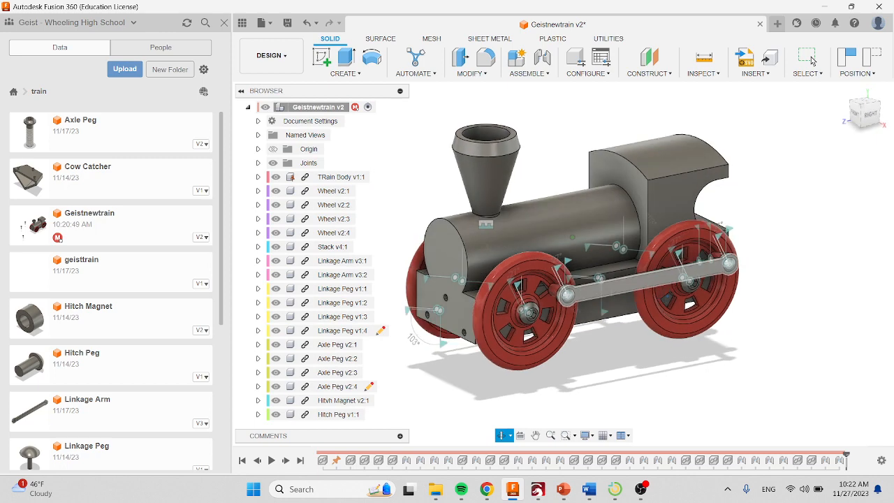
Insert the Cow Catcher and place it ahead of the train's front, moved -1.678 in along Y and 6.769 in along Z.
click(809, 61)
scroll(97, 335, down, 5)
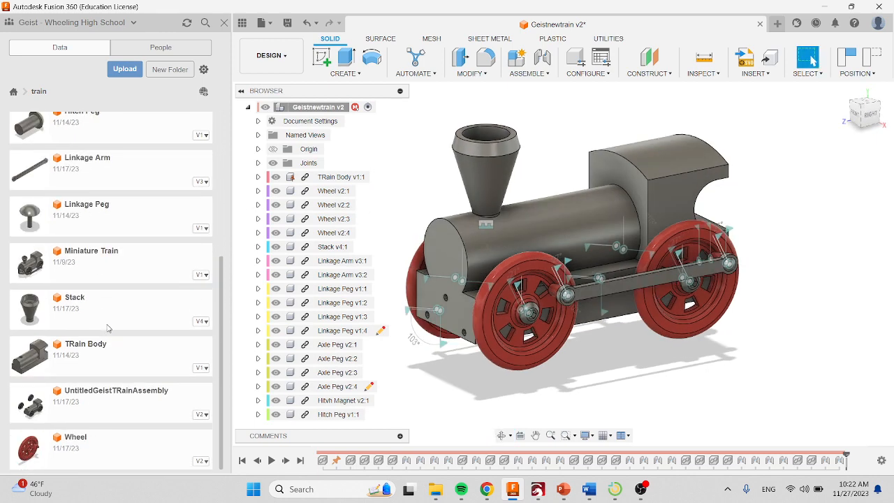
scroll(108, 328, up, 5)
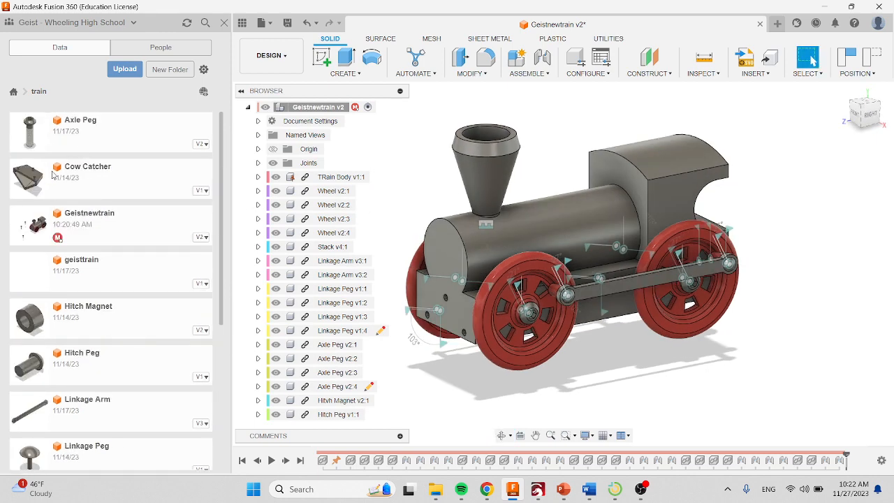
drag(55, 174, 546, 243)
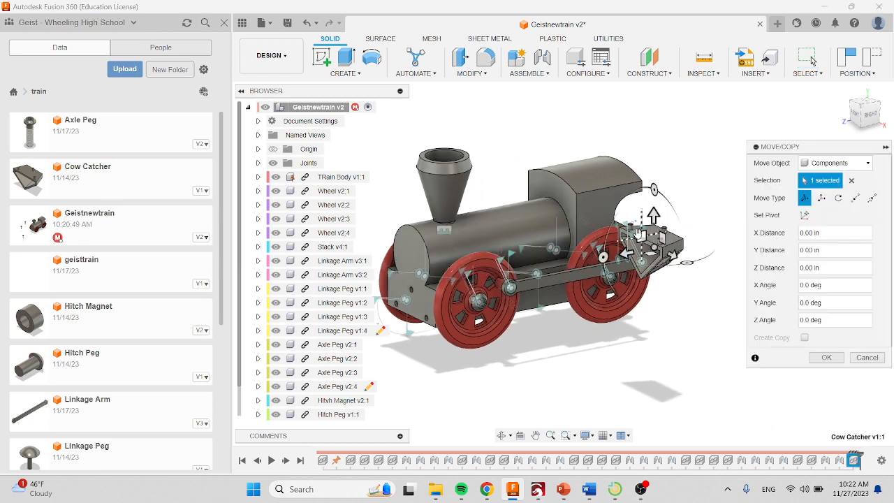
drag(638, 234, 387, 358)
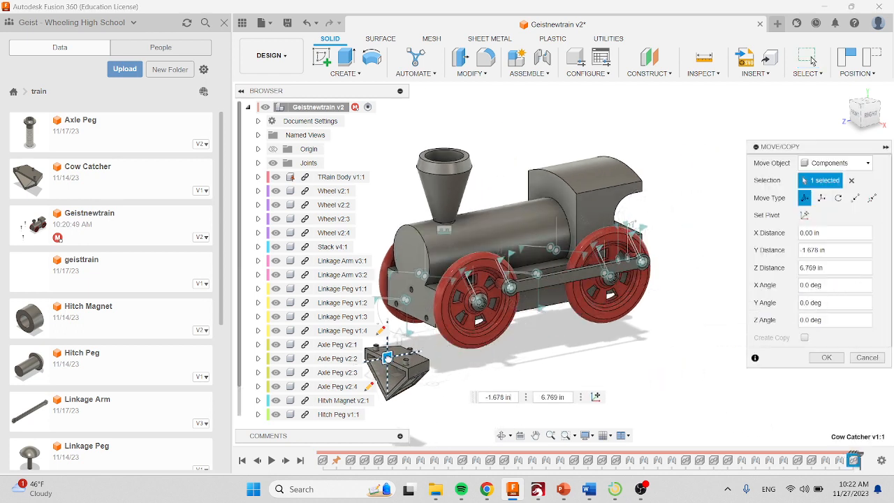
click(826, 358)
Hide the project file list and set the motion type of a new joint to Rigid.
scroll(583, 316, up, 5)
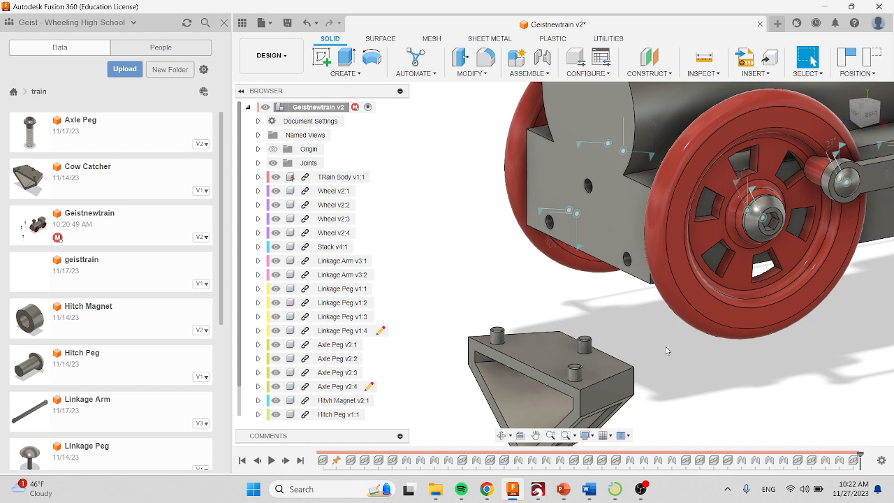
middle_drag(666, 350, 590, 287)
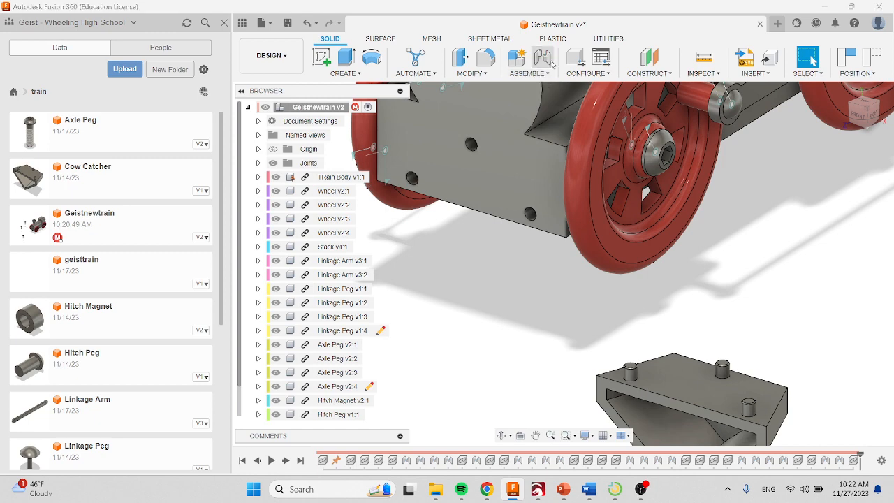
click(551, 60)
click(222, 23)
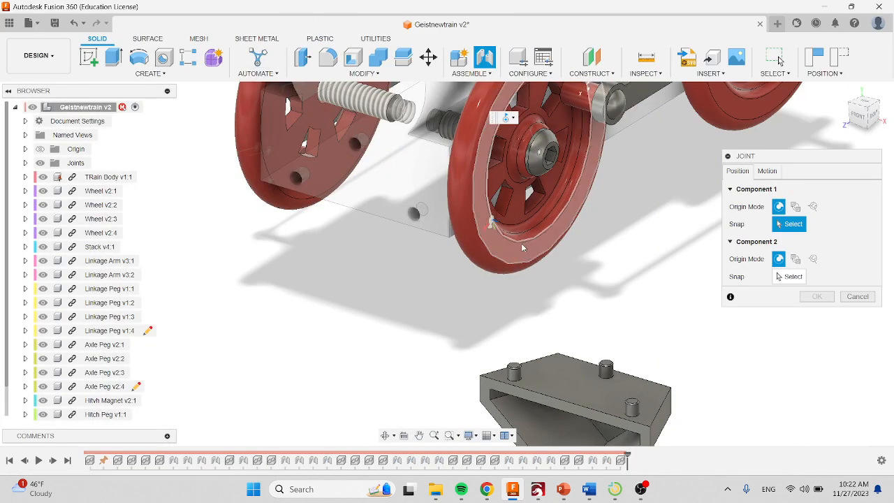
scroll(521, 245, down, 2)
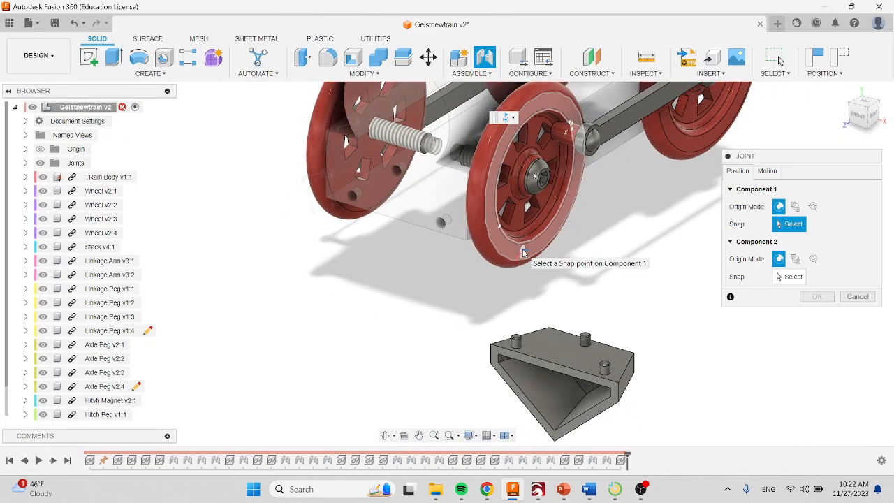
click(766, 171)
click(796, 189)
click(782, 205)
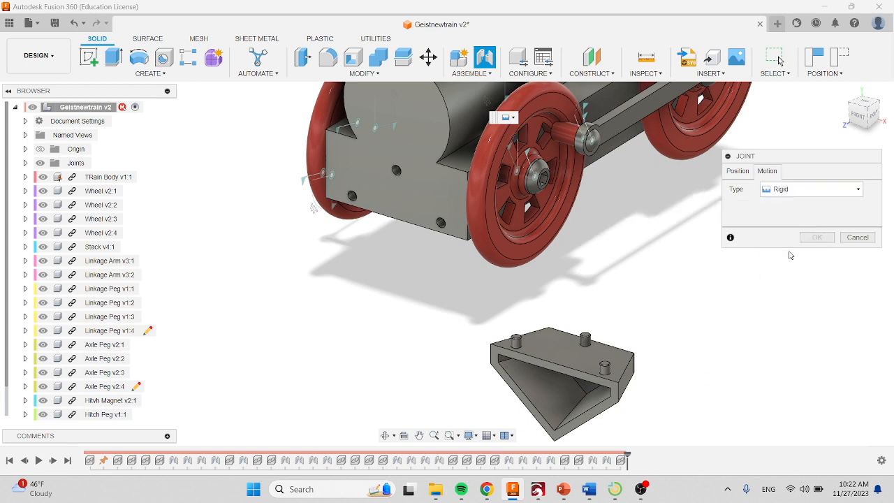
click(738, 171)
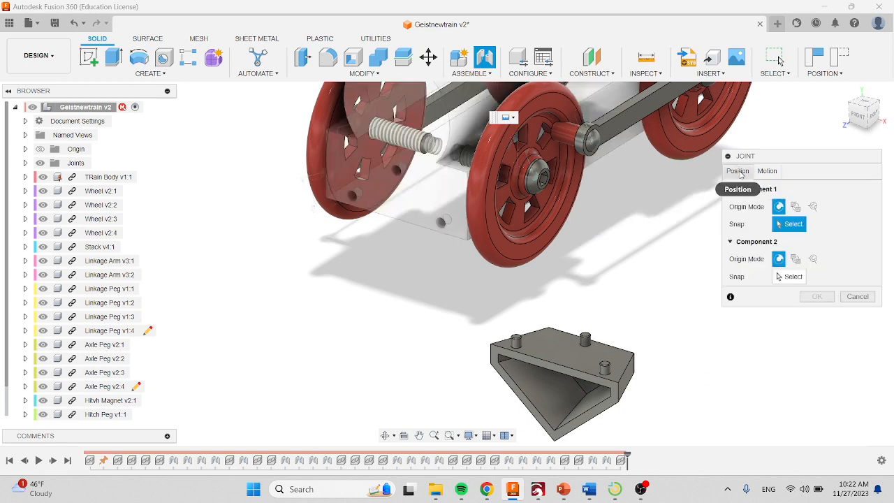
Pick the top of the Cow Catcher's middle peg and the bottom of the upper centre hole in the train body's front as joint origins.
scroll(600, 332, up, 5)
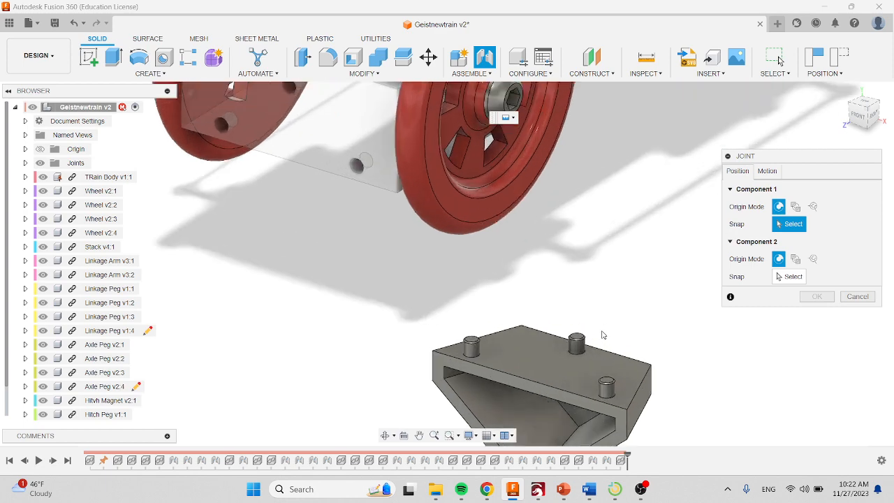
scroll(563, 344, up, 3)
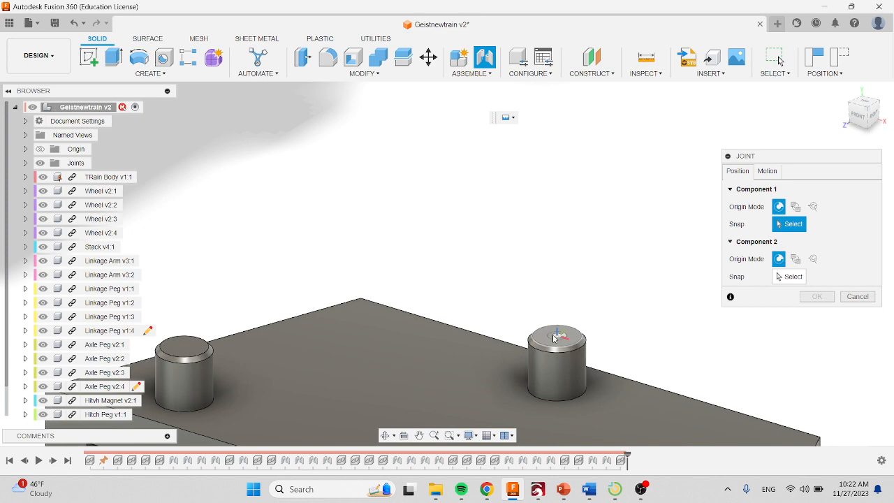
click(555, 337)
scroll(555, 338, down, 5)
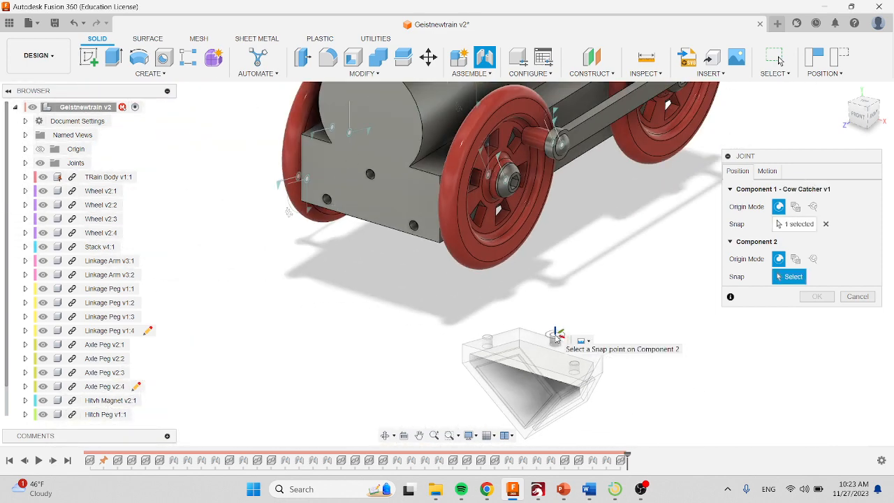
shift+middle_drag(471, 295, 363, 208)
scroll(353, 231, up, 5)
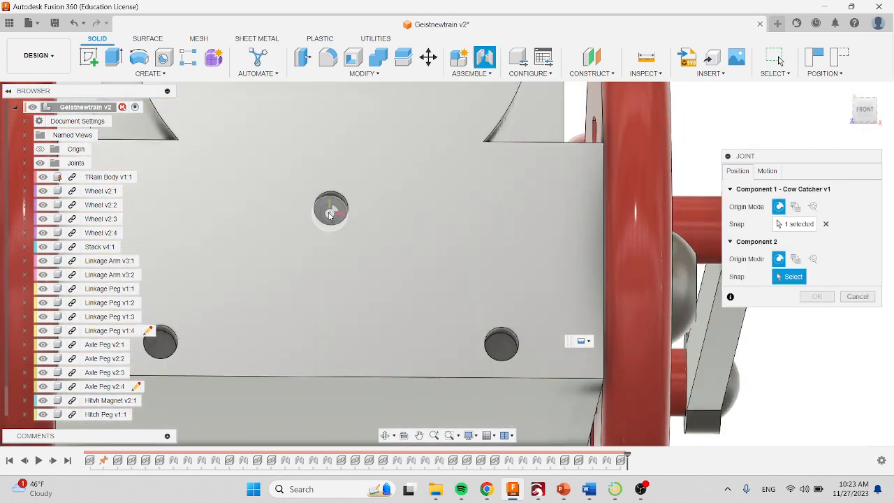
scroll(363, 208, up, 5)
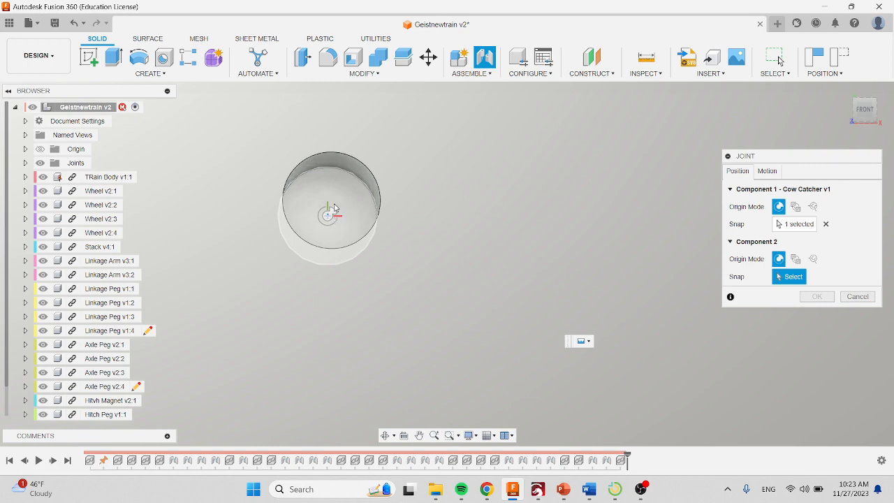
click(328, 216)
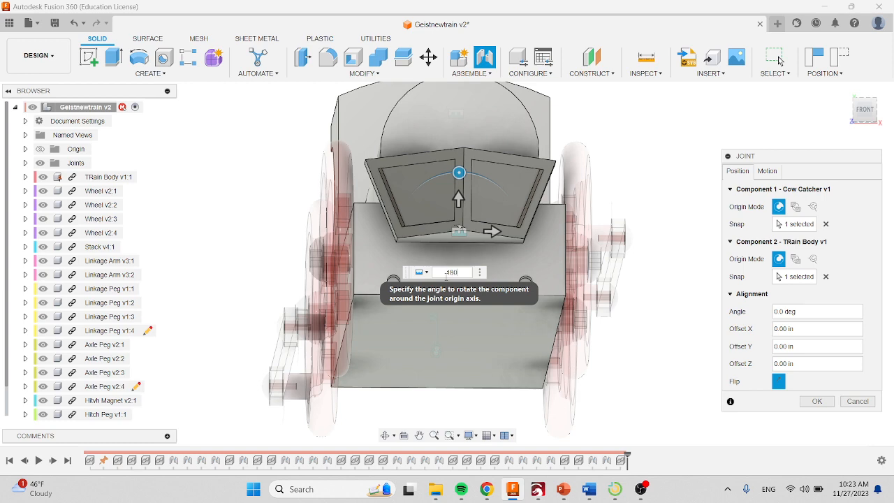
Rotate the Cow Catcher to an angle of 180 deg about the joint origin axis and complete the joint.
key(Return)
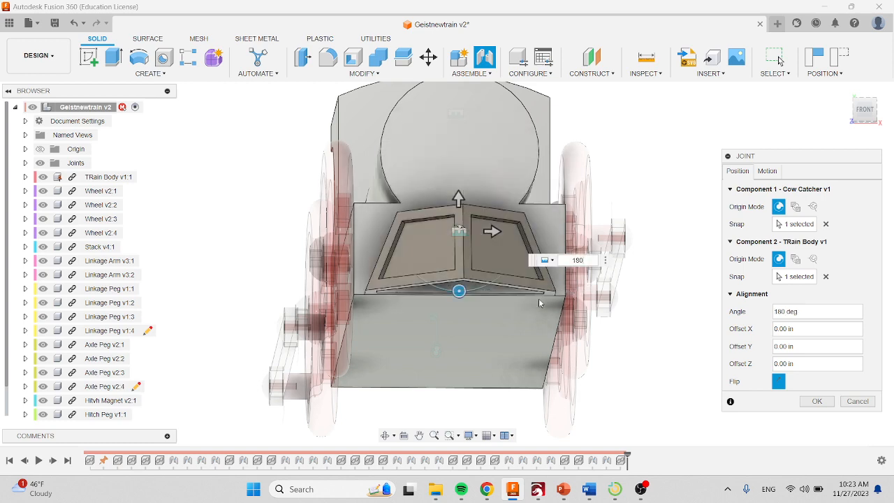
shift+middle_drag(461, 286, 578, 336)
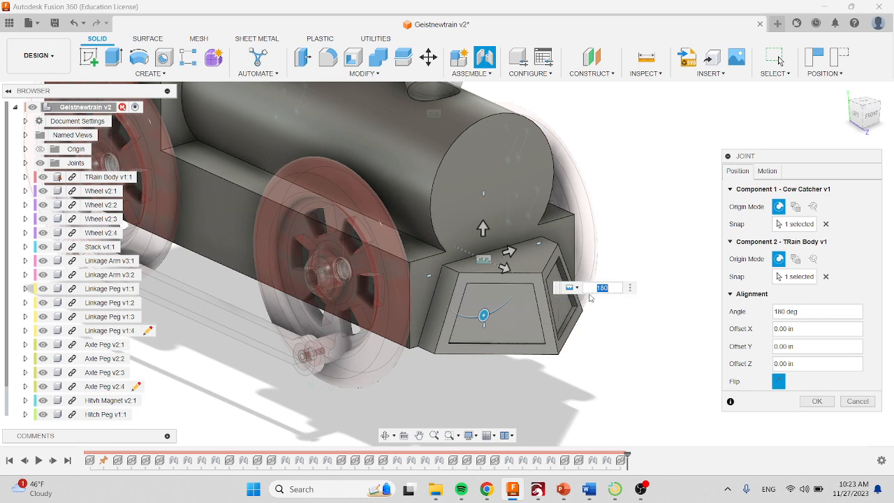
click(814, 401)
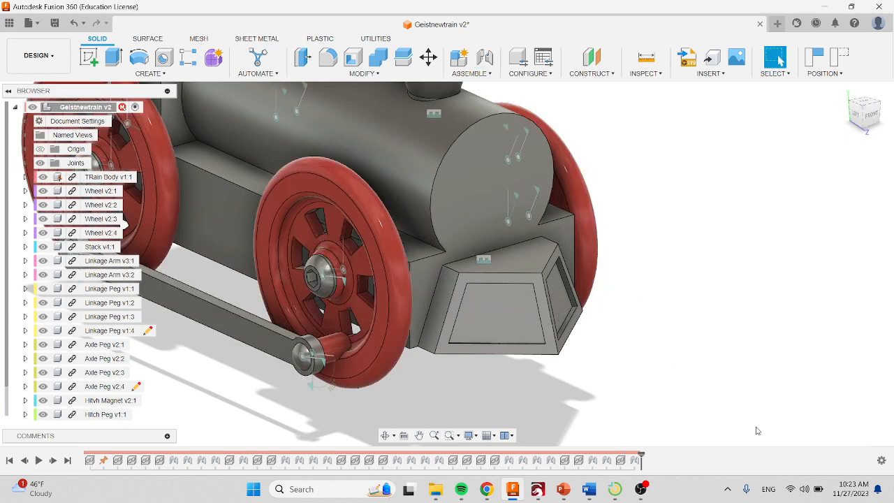
Save the finished train assembly as a new version.
scroll(565, 328, down, 5)
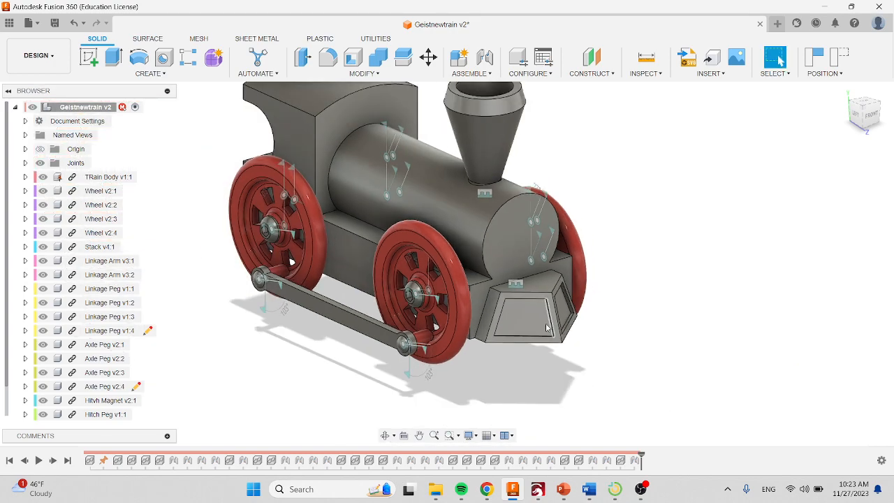
mouse_move(565, 328)
shift+middle_down()
mouse_move(585, 355)
mouse_move(562, 324)
shift+middle_up()
middle_drag(492, 287, 577, 307)
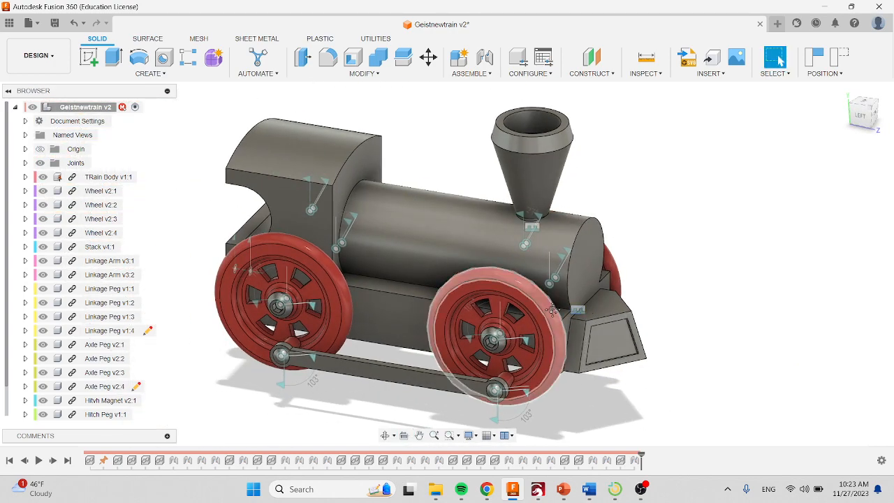
middle_drag(489, 324, 527, 325)
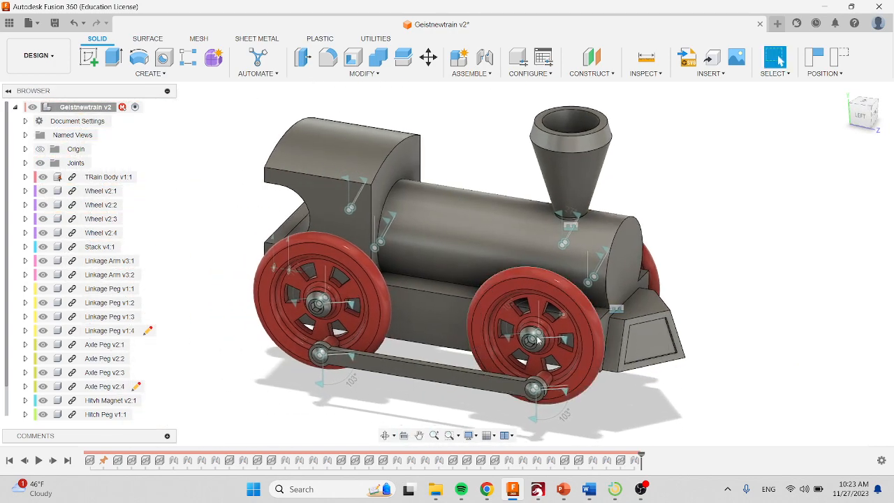
click(55, 23)
click(434, 271)
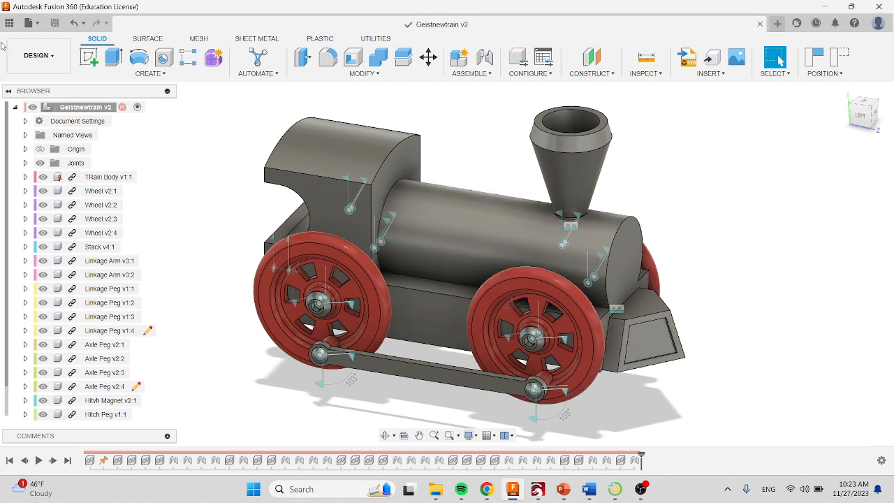
Turn on the public share link for the latest version of the train assembly and copy the link.
click(38, 26)
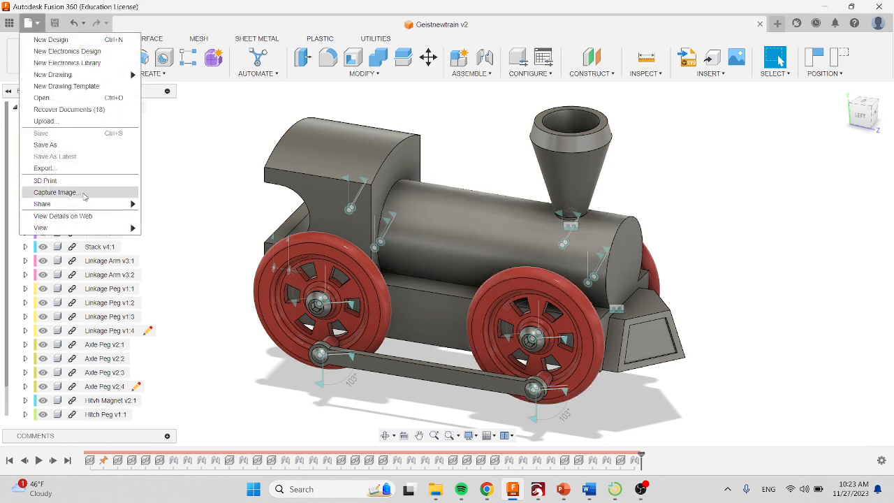
mouse_move(126, 203)
click(156, 205)
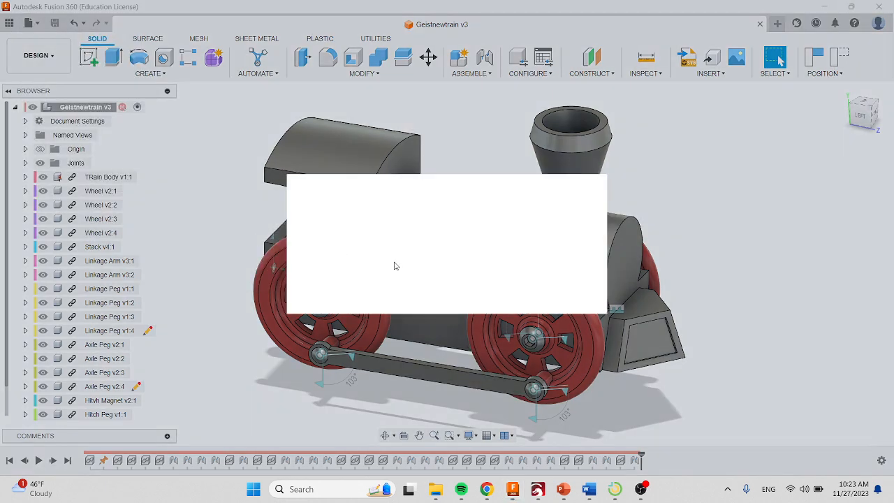
click(575, 217)
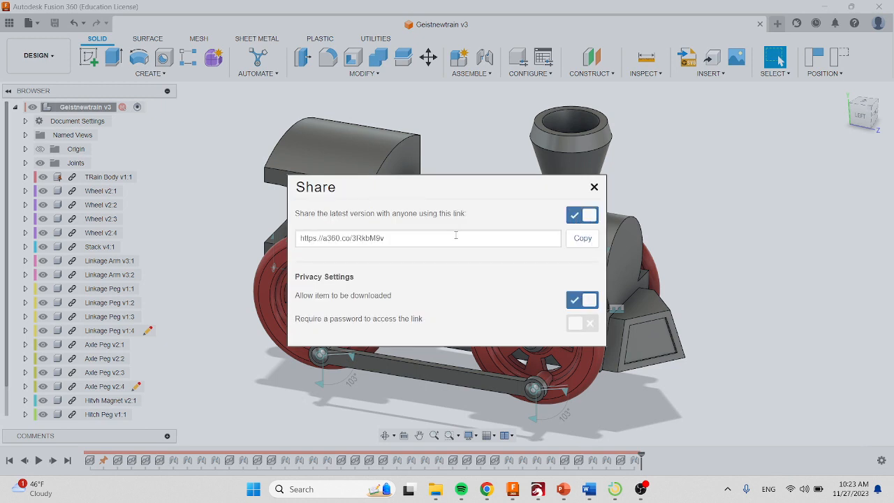
click(580, 238)
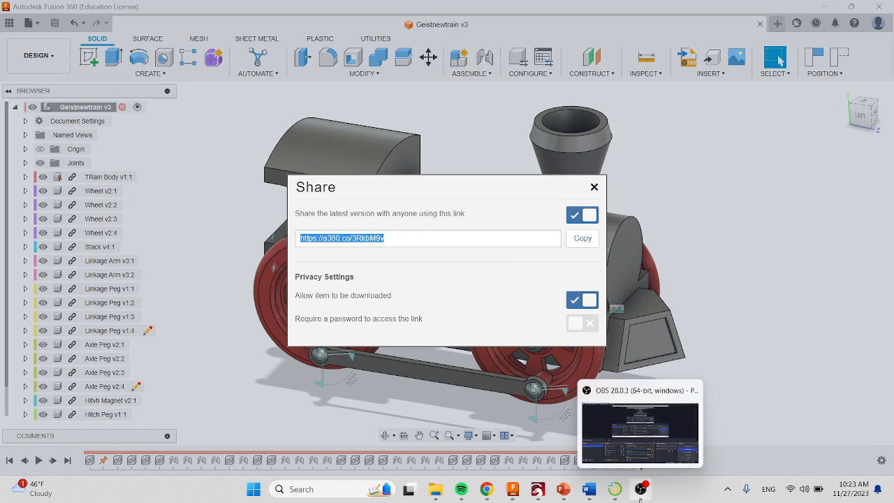
click(642, 490)
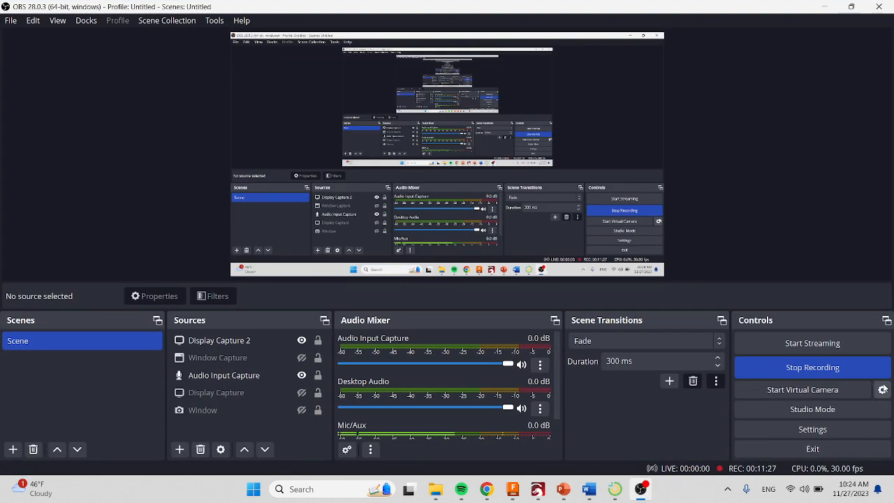